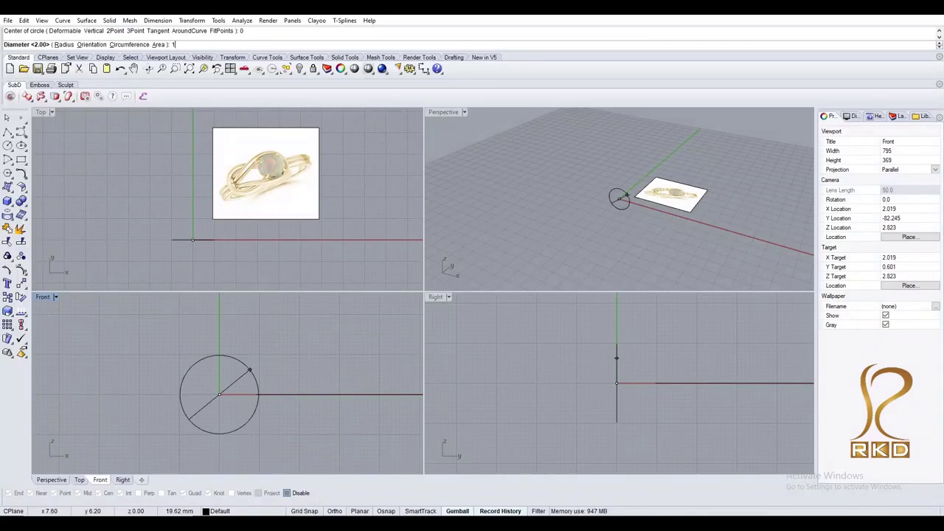
- Finish the ring-size circle, offset it, and delete the unwanted outer copy
{"action": "key", "text": "Return"}
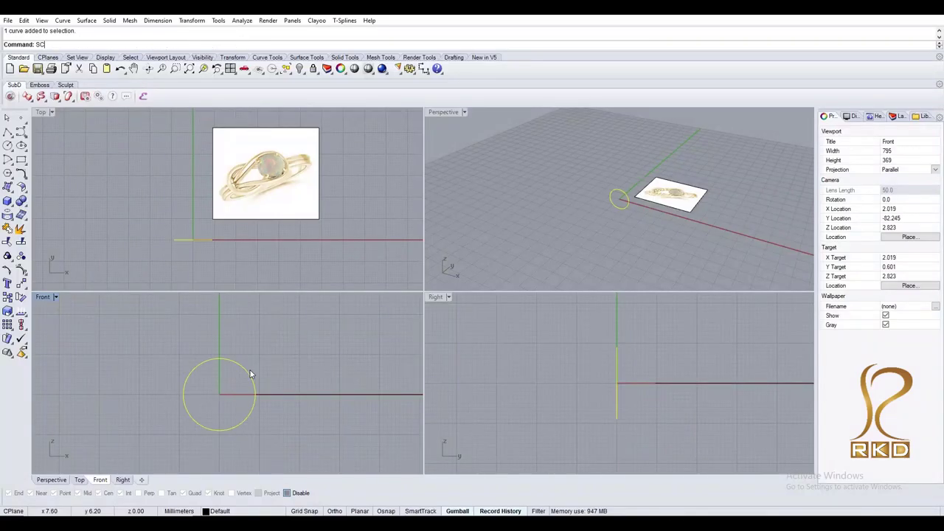
{"action": "type", "text": "offset"}
{"action": "key", "text": "Return"}
{"action": "left_click", "coordinate": [276, 324]}
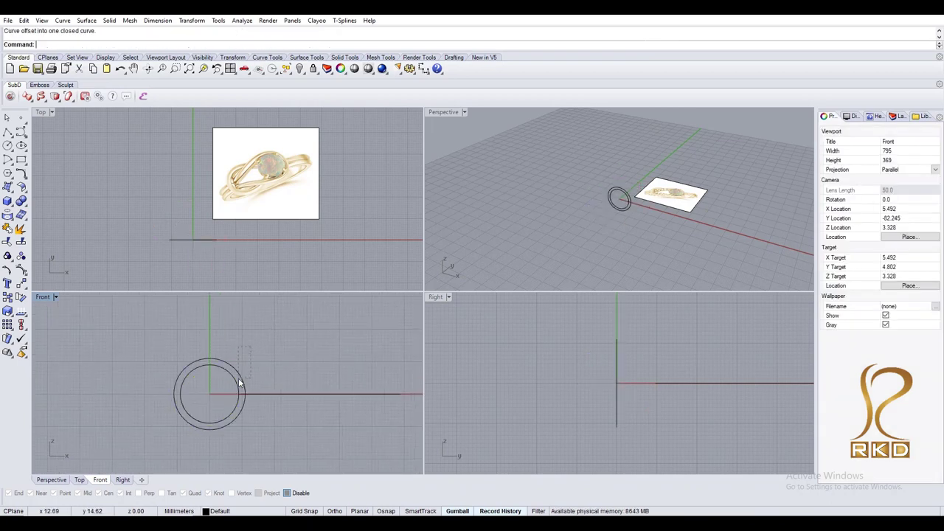
{"action": "left_click", "coordinate": [238, 379]}
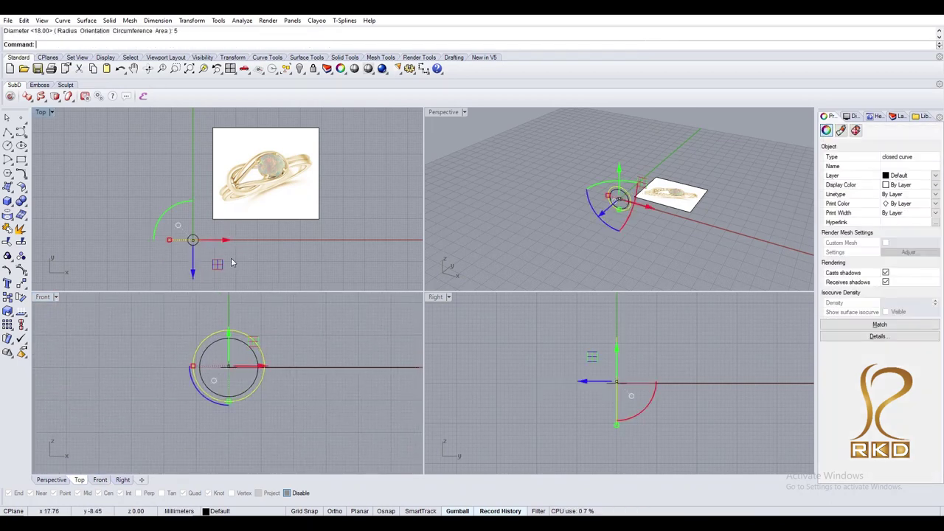
{"action": "key", "text": "Delete"}
{"action": "scroll", "coordinate": [235, 230], "scroll_direction": "up", "scroll_amount": 3}
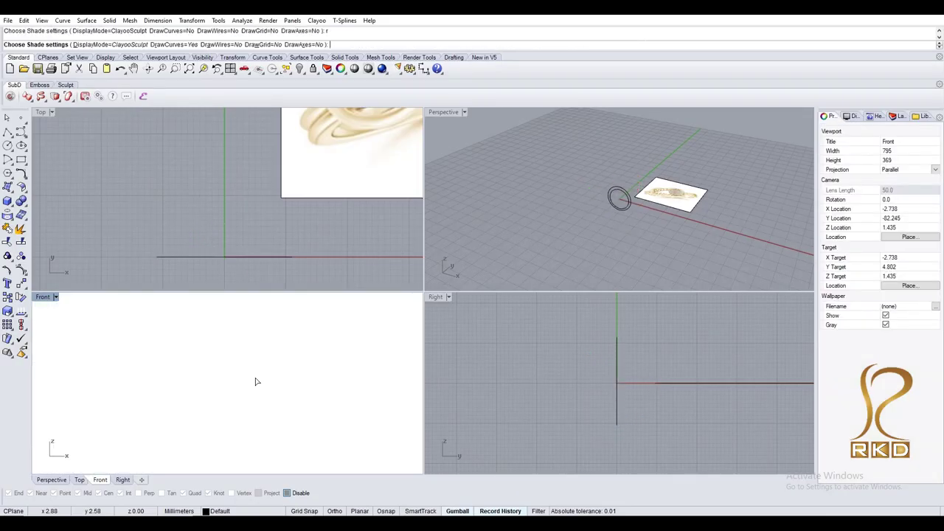
{"action": "key", "text": "Escape"}
- Draw a 5 mm circle centred at the Top view origin
{"action": "left_click", "coordinate": [224, 257]}
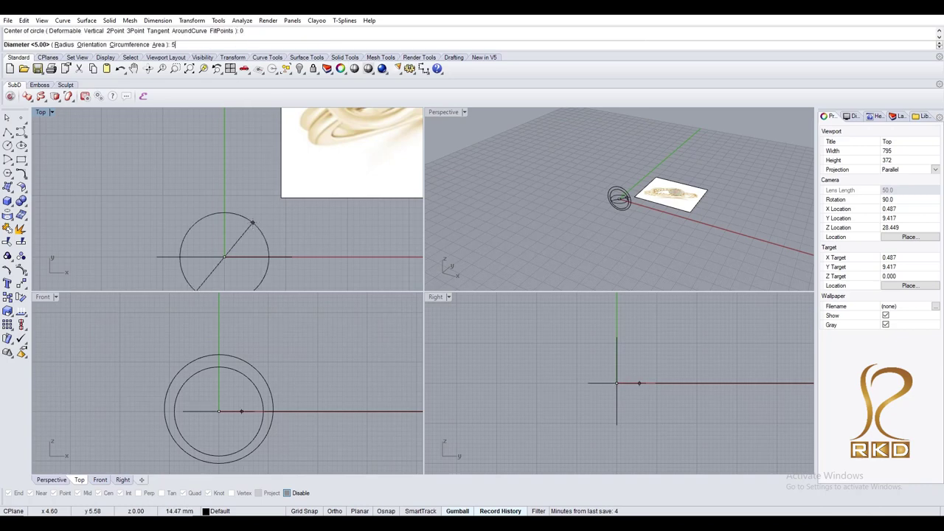
{"action": "type", "text": "5"}
{"action": "key", "text": "Return"}
{"action": "scroll", "coordinate": [241, 236], "scroll_direction": "up", "scroll_amount": 3}
{"action": "left_click", "coordinate": [236, 247]}
{"action": "scroll", "coordinate": [233, 250], "scroll_direction": "up", "scroll_amount": 3}
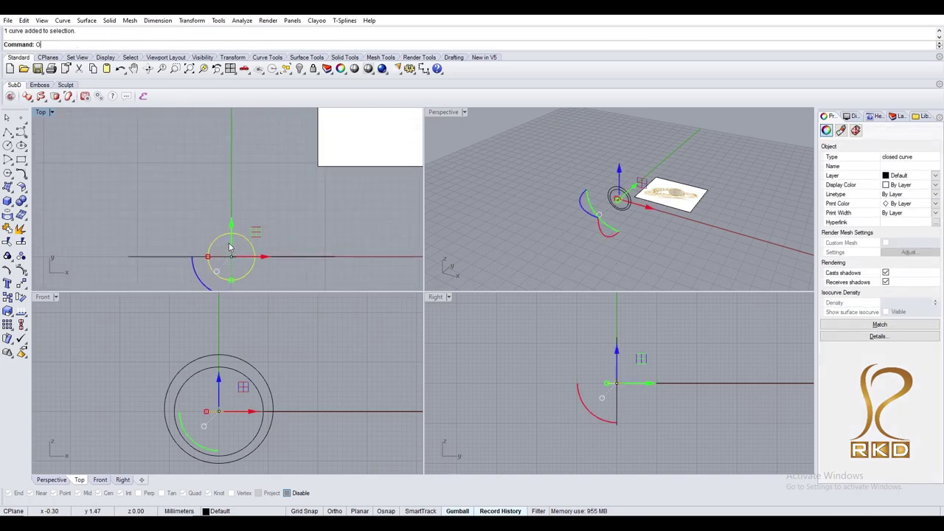
- Offset the 5 mm circle by 0.8 and extrude both circles into a solid hollow tube
{"action": "type", "text": "offset"}
{"action": "key", "text": "Return"}
{"action": "left_click", "coordinate": [234, 238]}
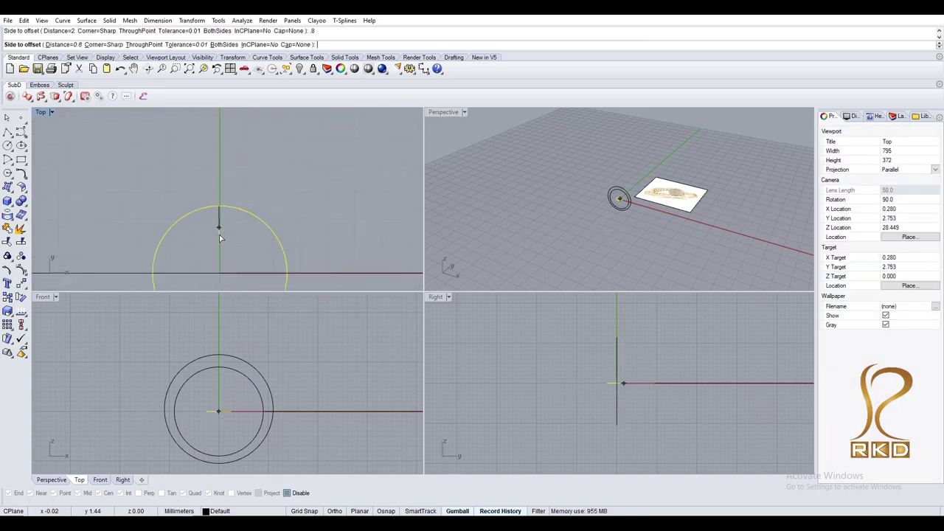
{"action": "key", "text": "ctrl+a"}
{"action": "type", "text": "EC"}
{"action": "key", "text": "Return"}
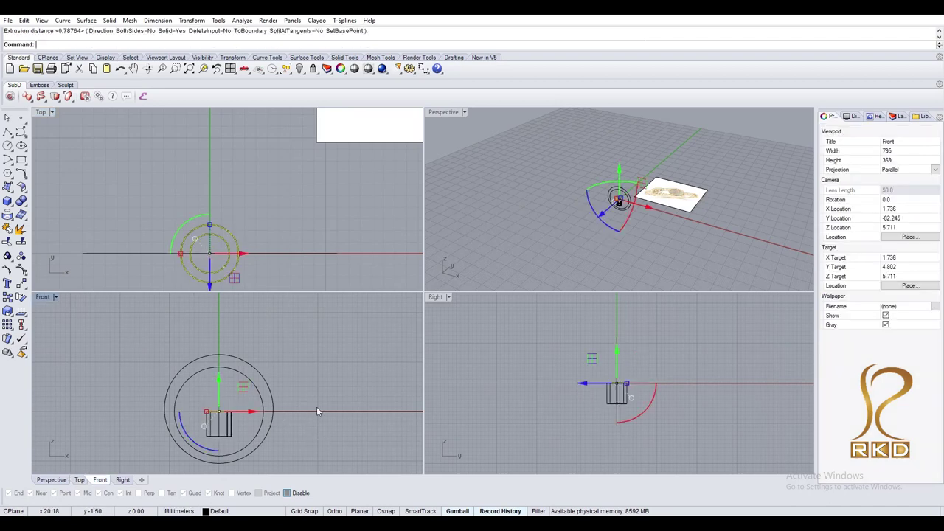
{"action": "key", "text": "Delete"}
- Start a new circle for the prong profile
{"action": "scroll", "coordinate": [225, 224], "scroll_direction": "up", "scroll_amount": 2}
{"action": "scroll", "coordinate": [214, 210], "scroll_direction": "up", "scroll_amount": 2}
{"action": "type", "text": "circle"}
{"action": "key", "text": "Return"}
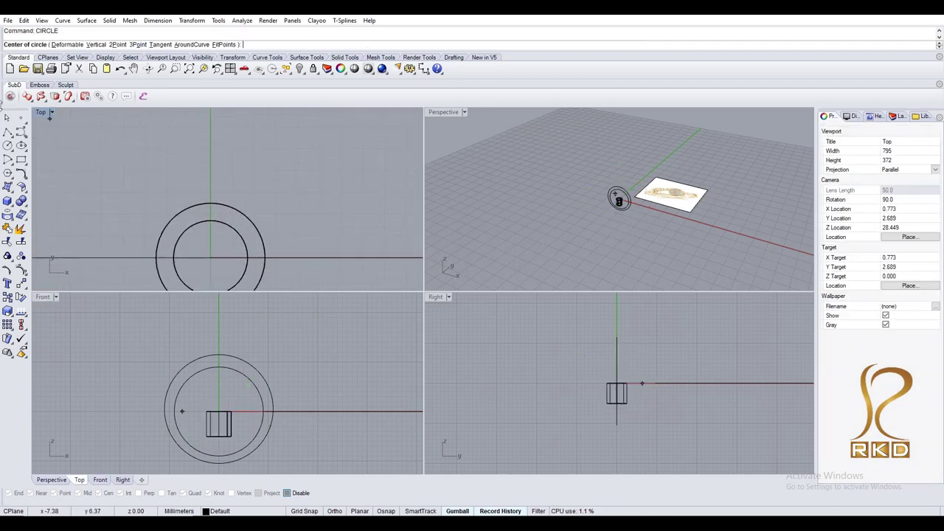
- Maximize the Top view and extrude a prong circle at the outer circle's top into a tall bar
{"action": "double_click", "coordinate": [41, 112]}
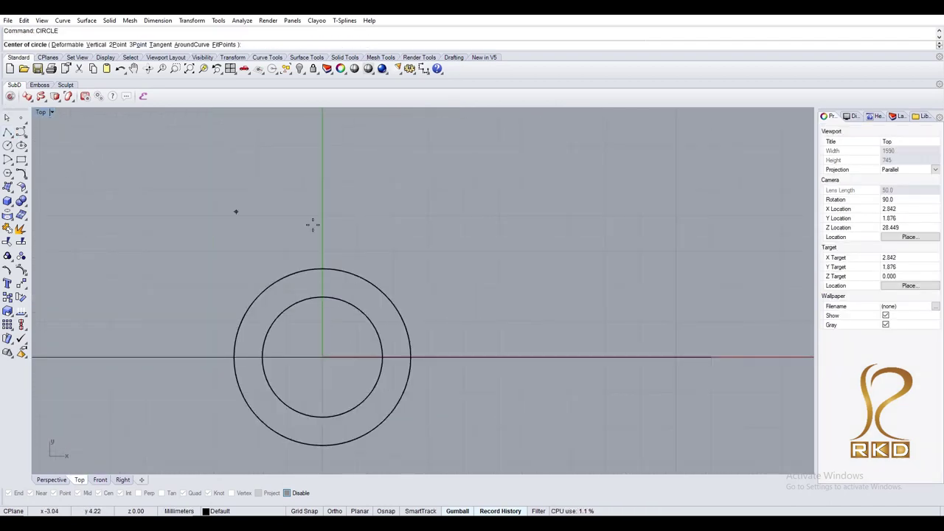
{"action": "scroll", "coordinate": [387, 244], "scroll_direction": "down", "scroll_amount": 2}
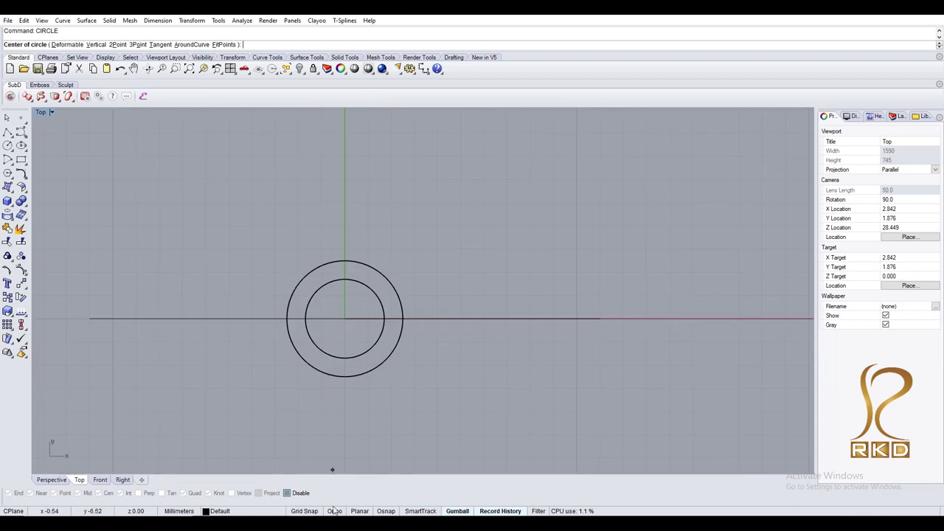
{"action": "scroll", "coordinate": [347, 259], "scroll_direction": "up", "scroll_amount": 2}
{"action": "left_click", "coordinate": [344, 260]}
{"action": "left_click", "coordinate": [347, 238]}
{"action": "type", "text": "E"}
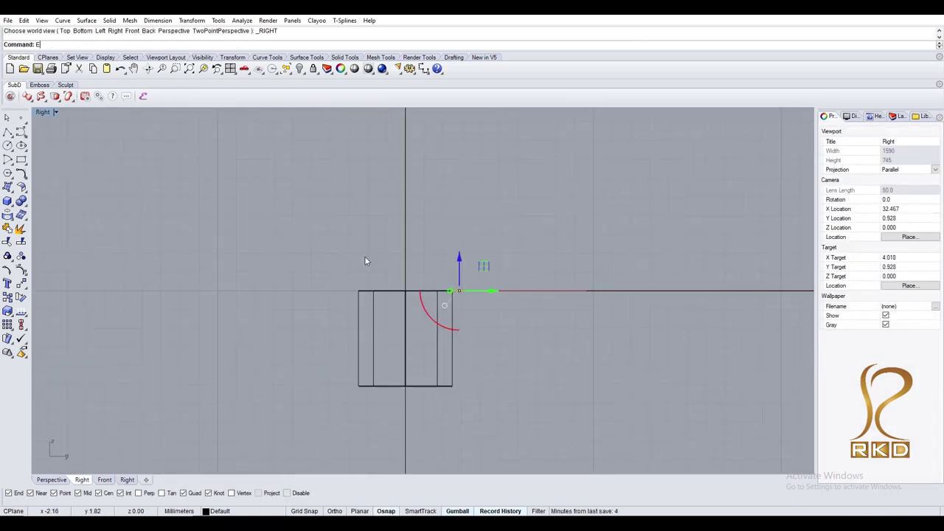
{"action": "key", "text": "Return"}
- Scale the bar down to prong height and round its top with a 0.4 fillet
{"action": "left_click", "coordinate": [498, 246]}
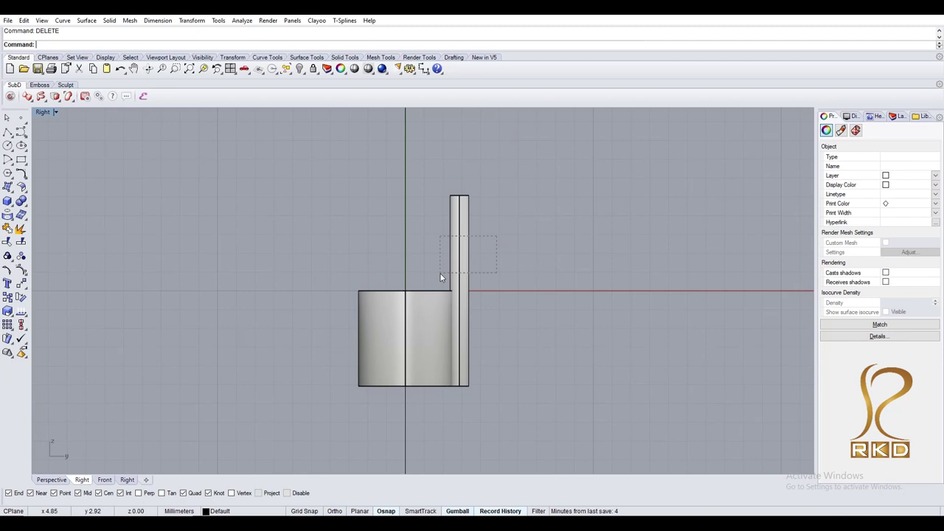
{"action": "left_click", "coordinate": [467, 384]}
{"action": "left_click", "coordinate": [458, 196]}
{"action": "left_click", "coordinate": [519, 245]}
{"action": "scroll", "coordinate": [519, 246], "scroll_direction": "up", "scroll_amount": 3}
{"action": "type", "text": ".4"}
{"action": "key", "text": "Return"}
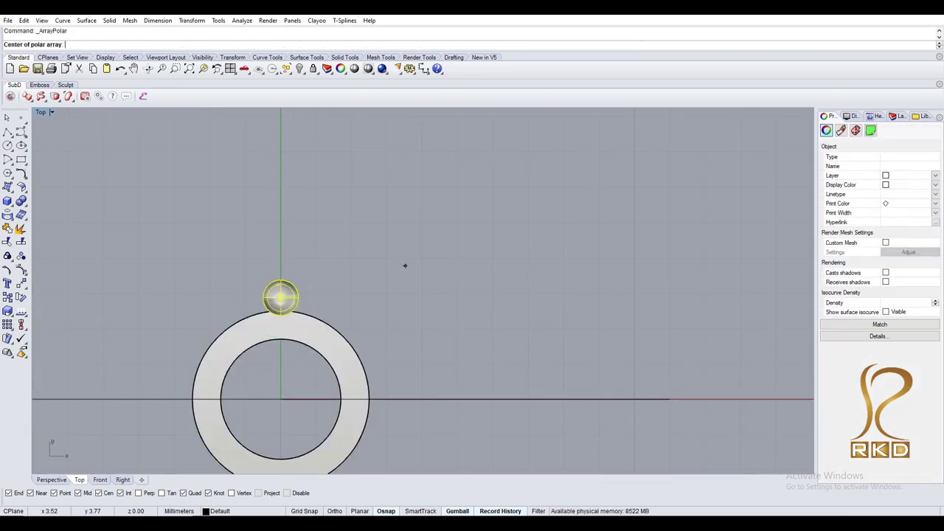
- Rotate the prongs into position and complete the dome cap over the tube
{"action": "scroll", "coordinate": [293, 270], "scroll_direction": "down", "scroll_amount": 3}
{"action": "type", "text": "rotate"}
{"action": "key", "text": "Return"}
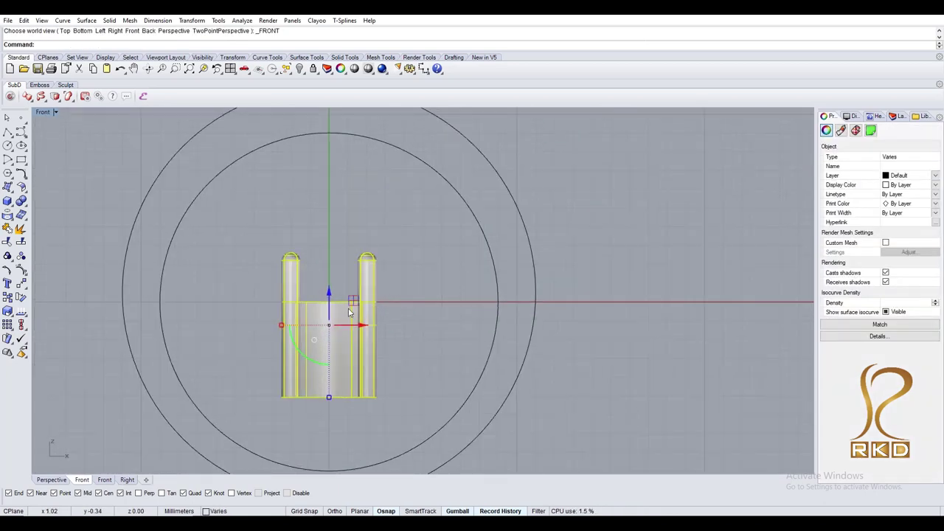
{"action": "type", "text": "E"}
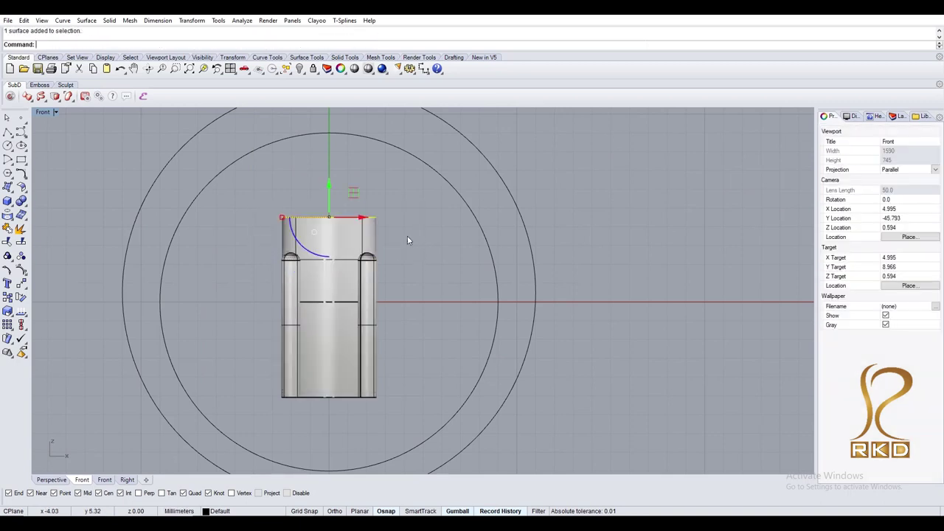
{"action": "key", "text": "Return"}
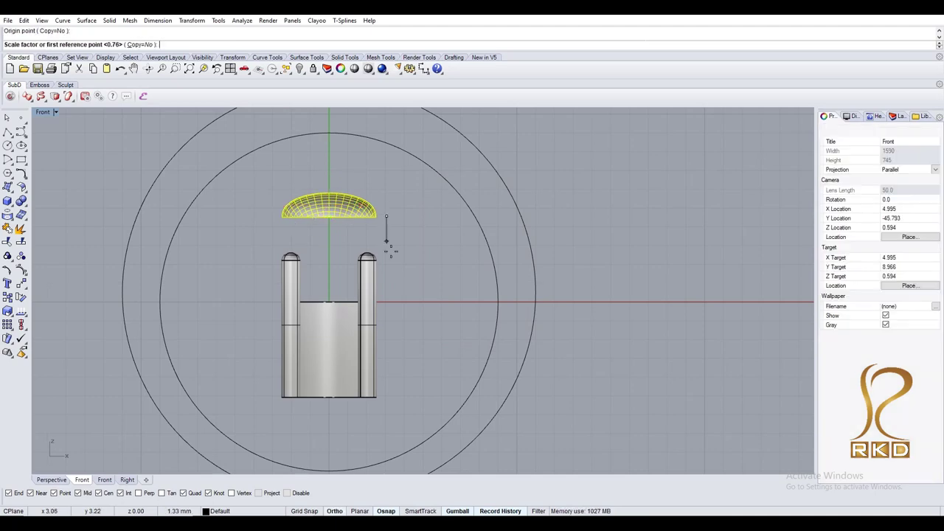
- Lower the dome onto the top of the tube
{"action": "type", "text": "CA"}
{"action": "left_click_drag", "start_coordinate": [354, 212], "coordinate": [357, 294]}
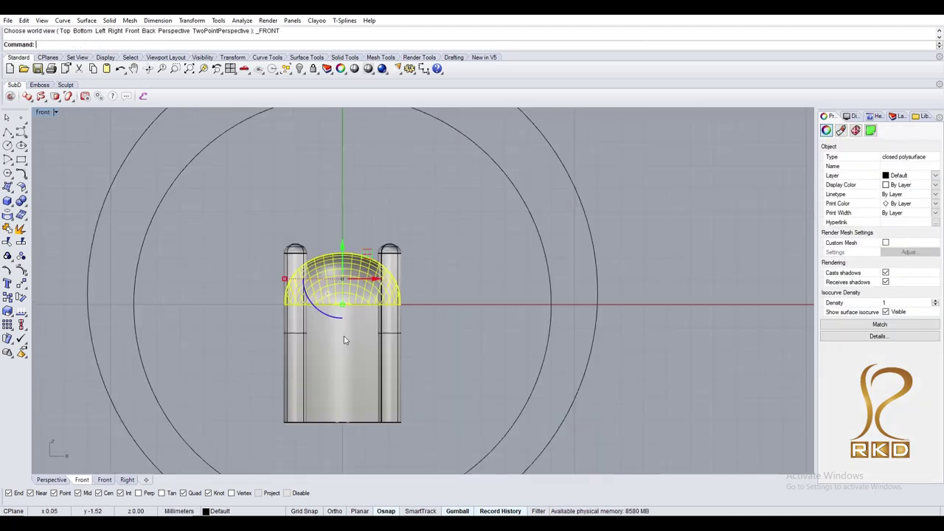
{"action": "key", "text": "Escape"}
{"action": "key", "text": "ctrl+F1"}
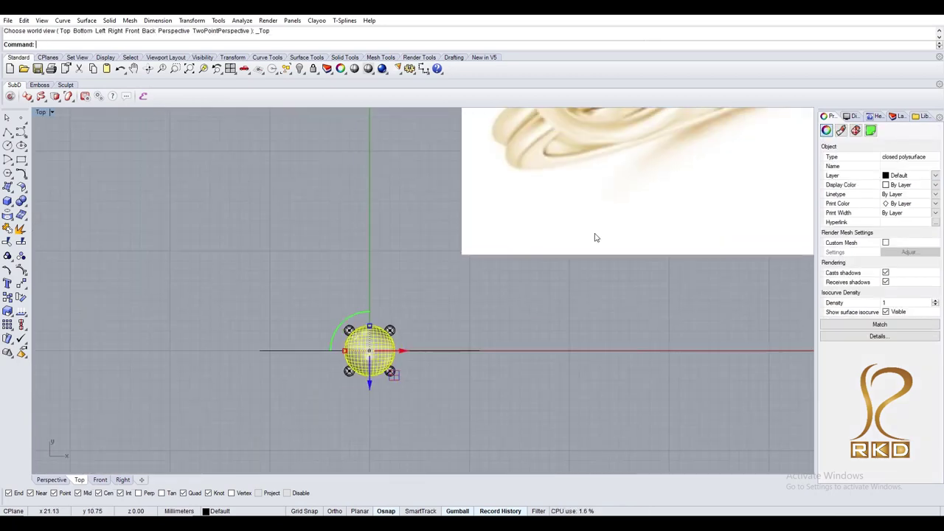
- Move the stone onto Layer 05 from the Layers panel
{"action": "left_click", "coordinate": [899, 117]}
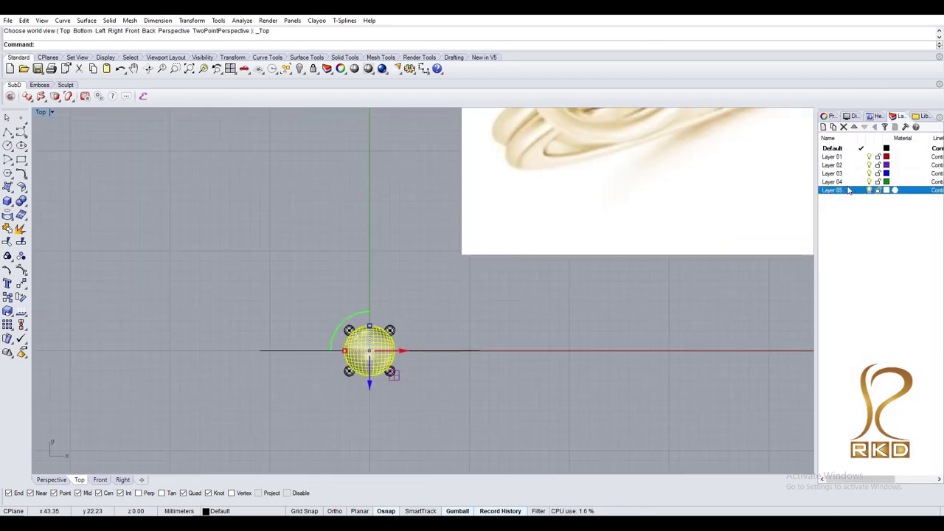
{"action": "right_click", "coordinate": [848, 191]}
{"action": "left_click", "coordinate": [841, 360]}
{"action": "scroll", "coordinate": [695, 381], "scroll_direction": "down", "scroll_amount": 2}
- Window-select the whole stone head and raise it to the ring's top in the Front view
{"action": "right_click_drag", "start_coordinate": [368, 350], "coordinate": [278, 348]}
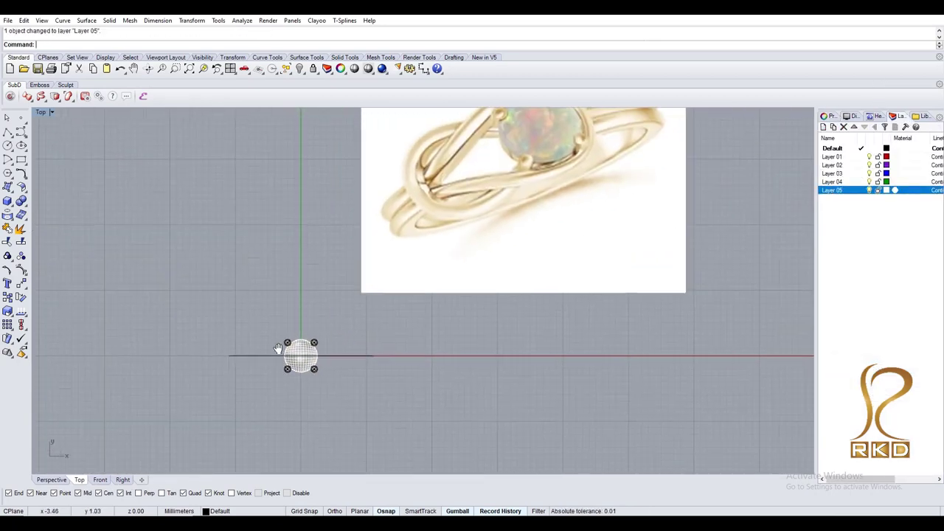
{"action": "left_click_drag", "start_coordinate": [268, 326], "coordinate": [326, 391]}
{"action": "key", "text": "ctrl+F2"}
{"action": "left_click_drag", "start_coordinate": [308, 299], "coordinate": [307, 233]}
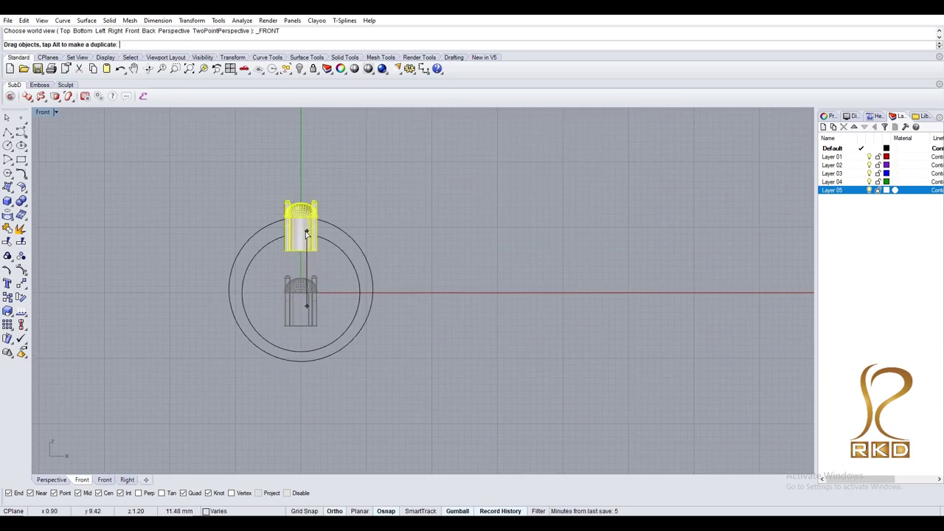
{"action": "scroll", "coordinate": [307, 231], "scroll_direction": "up", "scroll_amount": 3}
{"action": "left_click", "coordinate": [352, 246]}
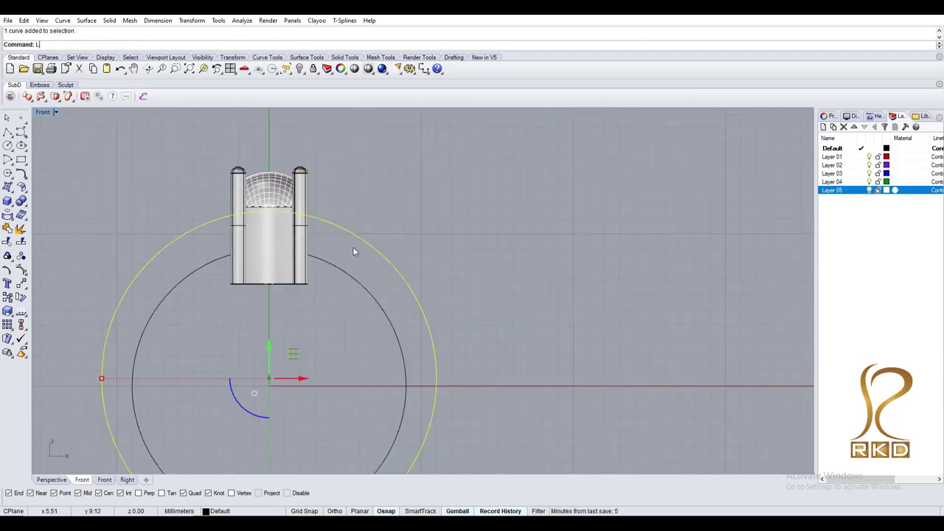
- Draw a horizontal guide line in the Top view through the head's centre
{"action": "key", "text": "ctrl+F1"}
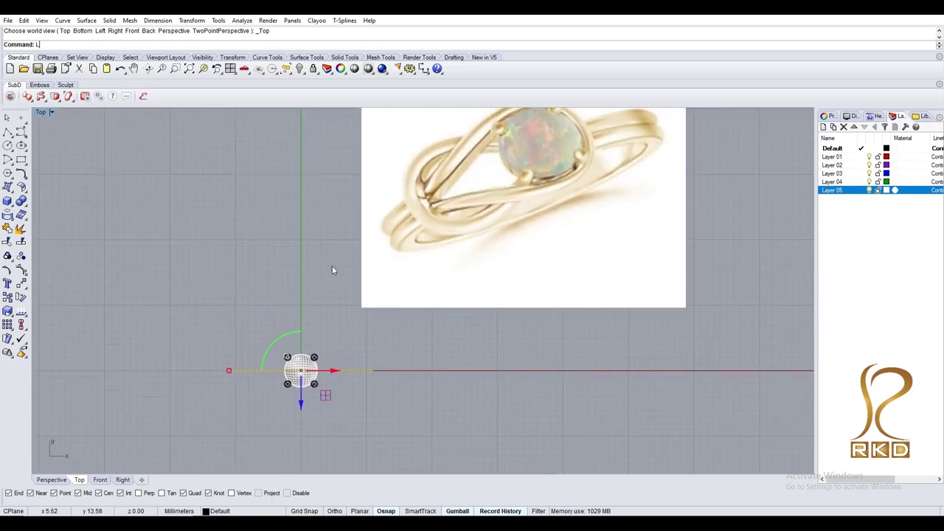
{"action": "type", "text": "line"}
{"action": "key", "text": "Return"}
{"action": "left_click", "coordinate": [234, 221]}
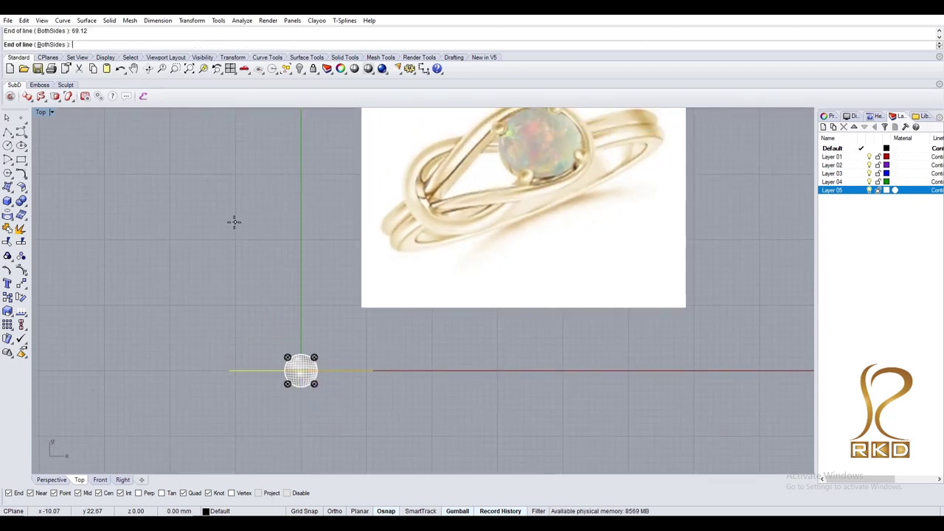
{"action": "left_click", "coordinate": [682, 221]}
{"action": "scroll", "coordinate": [325, 229], "scroll_direction": "down", "scroll_amount": 2}
{"action": "scroll", "coordinate": [325, 236], "scroll_direction": "down", "scroll_amount": 2}
{"action": "left_click", "coordinate": [325, 228]}
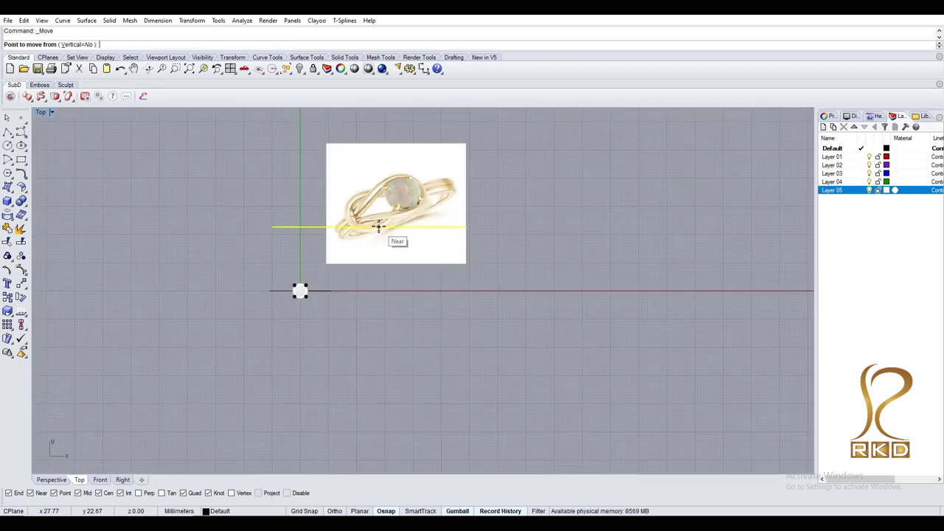
- Start DupEdge to copy edges of the head
{"action": "scroll", "coordinate": [303, 284], "scroll_direction": "up", "scroll_amount": 1}
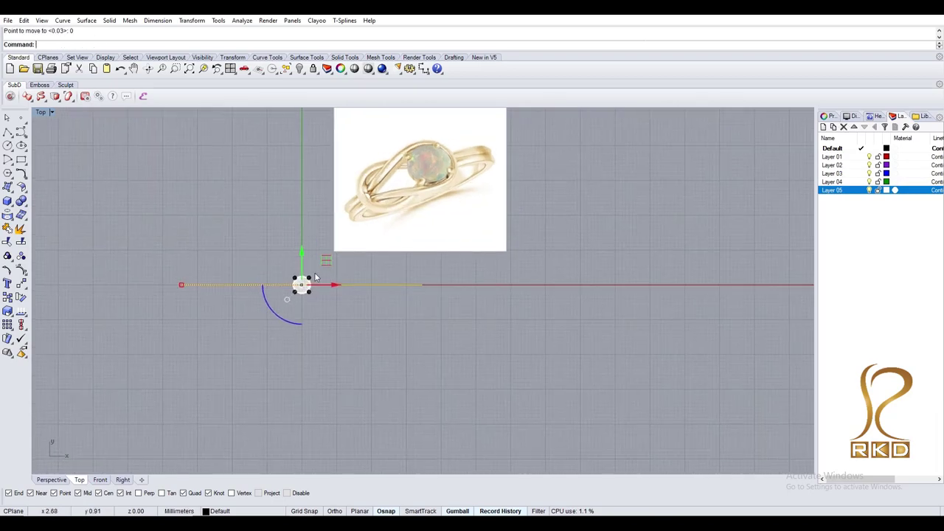
{"action": "type", "text": "dupedge"}
{"action": "key", "text": "Return"}
{"action": "scroll", "coordinate": [314, 270], "scroll_direction": "up", "scroll_amount": 4}
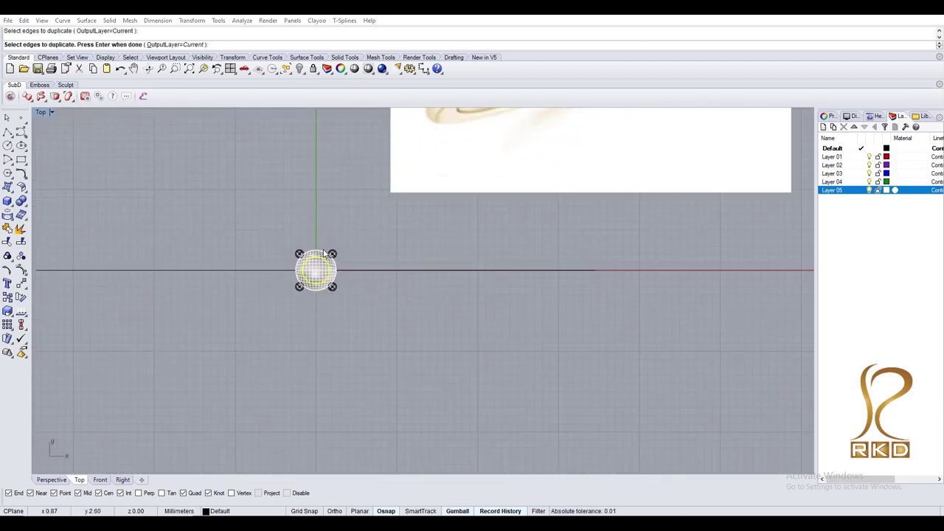
- Duplicate the head's sphere edge, then delete the duplicated curve
{"action": "left_click", "coordinate": [323, 260]}
{"action": "left_click", "coordinate": [363, 276]}
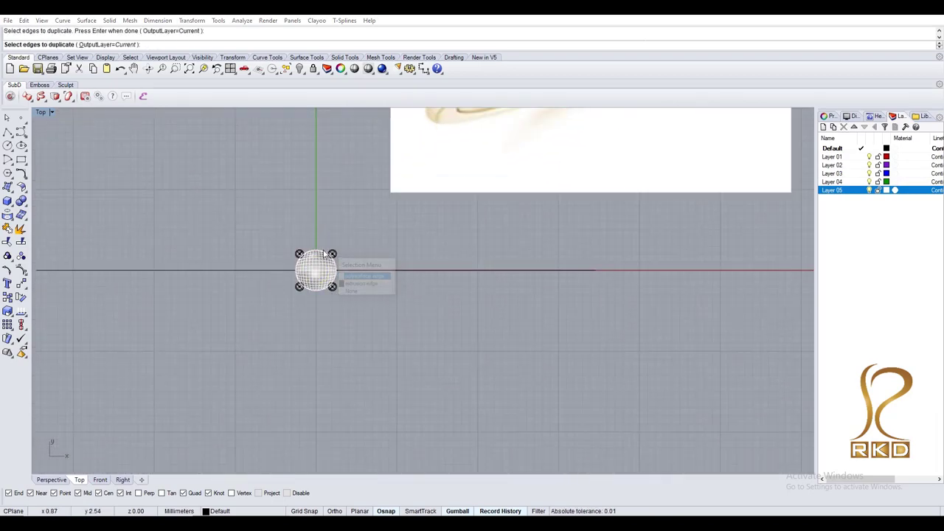
{"action": "key", "text": "Return"}
{"action": "scroll", "coordinate": [521, 309], "scroll_direction": "down", "scroll_amount": 2}
{"action": "key", "text": "Delete"}
- Bring the ring reference image into view, abandoning an interpolated curve
{"action": "right_click_drag", "start_coordinate": [356, 170], "coordinate": [356, 271]}
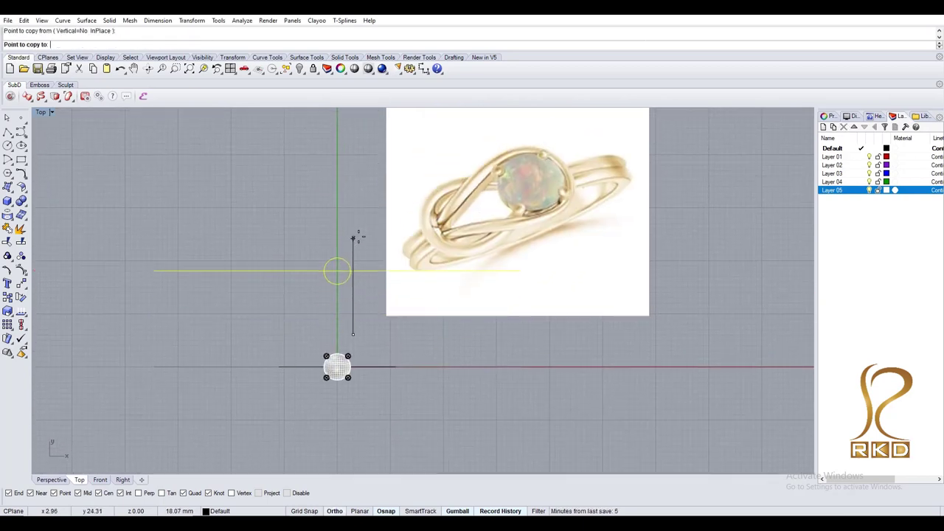
{"action": "scroll", "coordinate": [353, 272], "scroll_direction": "up", "scroll_amount": 2}
{"action": "scroll", "coordinate": [363, 239], "scroll_direction": "down", "scroll_amount": 3}
{"action": "left_click", "coordinate": [21, 131]}
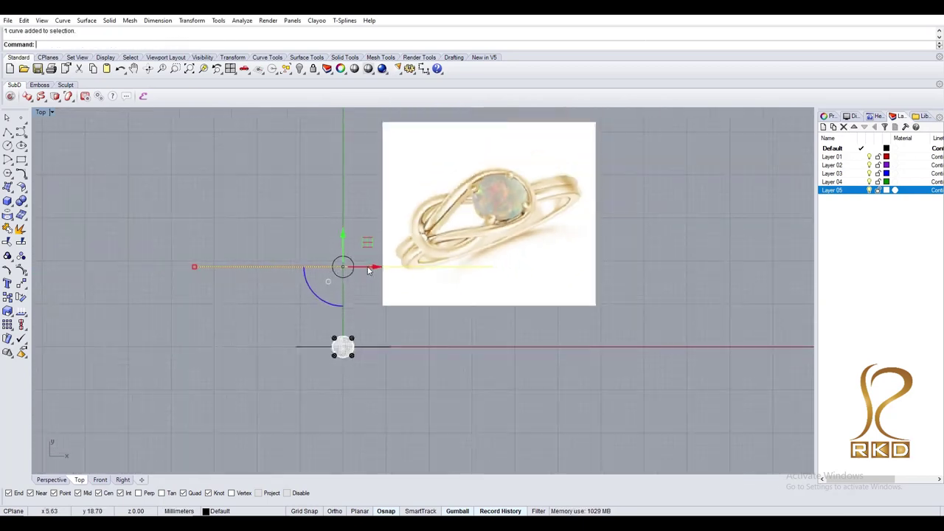
{"action": "scroll", "coordinate": [327, 306], "scroll_direction": "up", "scroll_amount": 2}
{"action": "scroll", "coordinate": [314, 322], "scroll_direction": "up", "scroll_amount": 1}
{"action": "key", "text": "Escape"}
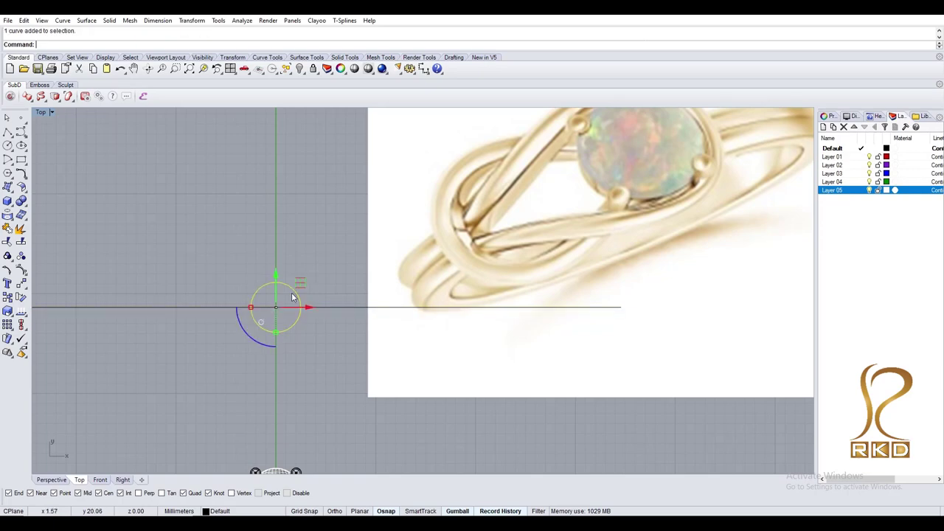
- Offset the circle outward into a larger concentric circle
{"action": "scroll", "coordinate": [292, 297], "scroll_direction": "down", "scroll_amount": 2}
{"action": "scroll", "coordinate": [317, 287], "scroll_direction": "up", "scroll_amount": 2}
{"action": "type", "text": "offset"}
{"action": "key", "text": "Return"}
{"action": "scroll", "coordinate": [331, 284], "scroll_direction": "down", "scroll_amount": 1}
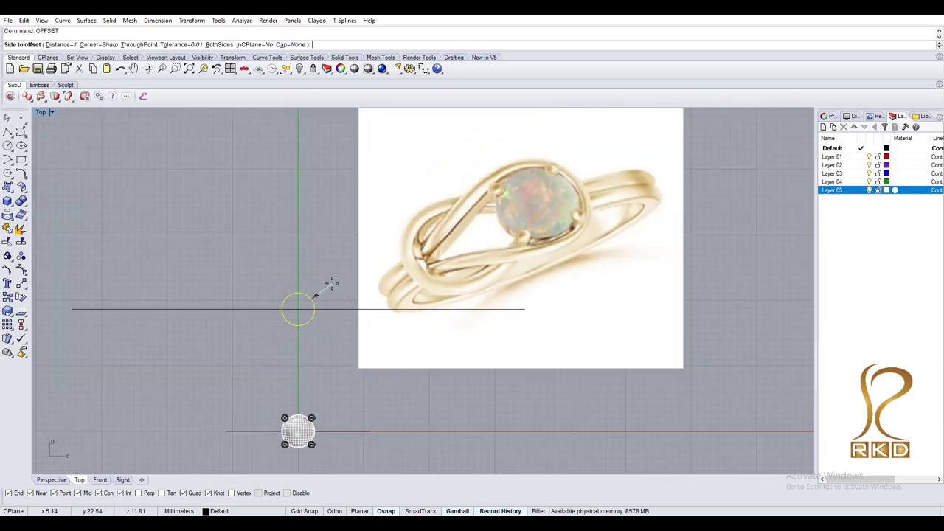
{"action": "key", "text": "Return"}
{"action": "left_click", "coordinate": [332, 284]}
- Delete the left halves of both circles, leaving semicircles
{"action": "scroll", "coordinate": [329, 289], "scroll_direction": "up", "scroll_amount": 2}
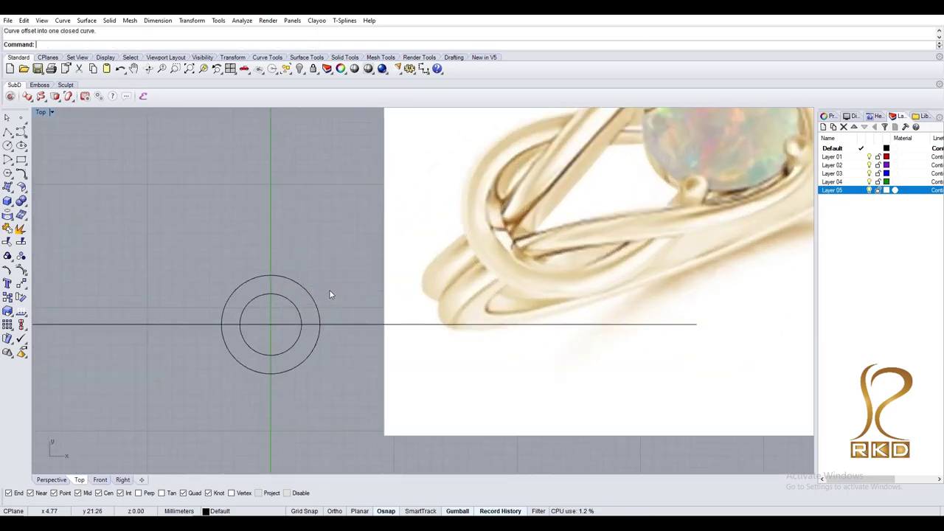
{"action": "left_click_drag", "start_coordinate": [278, 303], "coordinate": [279, 316]}
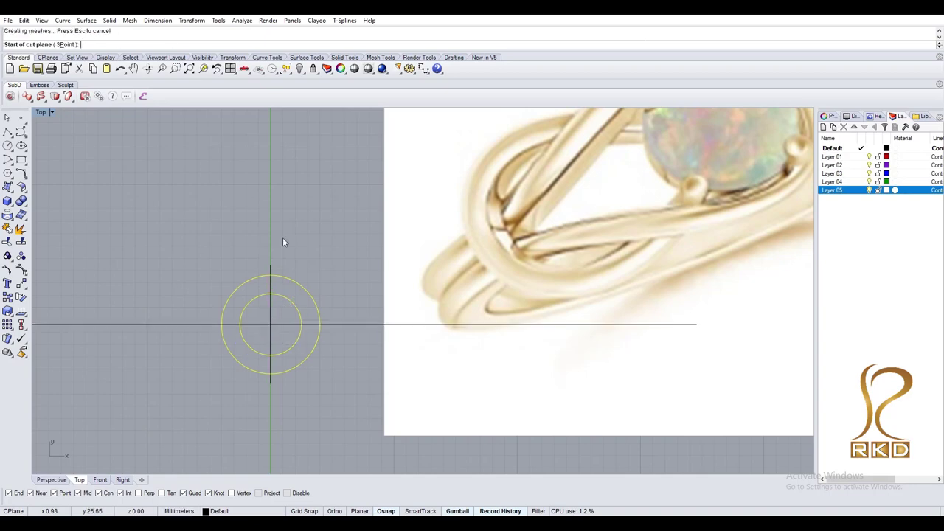
{"action": "key", "text": "Delete"}
- Create an in-between arc between the two semicircles with TweenCurves
{"action": "scroll", "coordinate": [295, 313], "scroll_direction": "down", "scroll_amount": 1}
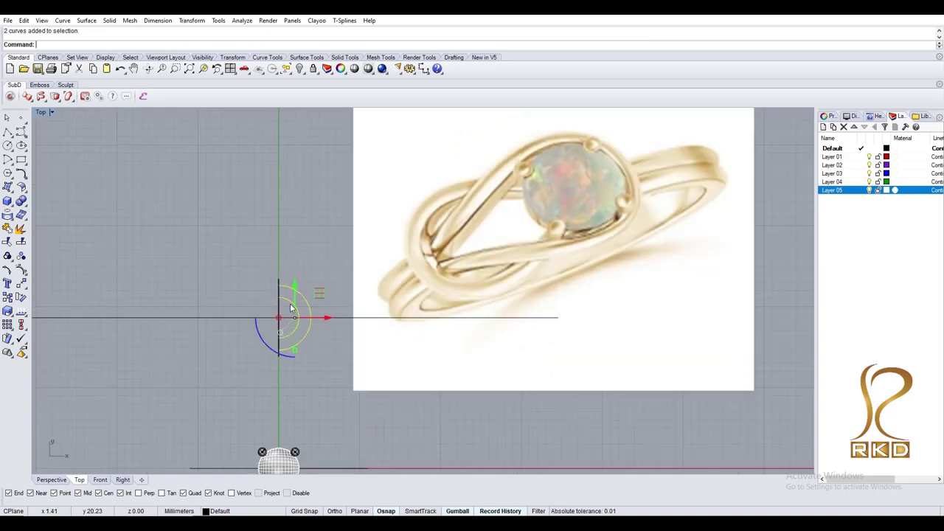
{"action": "type", "text": "Tw"}
{"action": "key", "text": "Return"}
{"action": "scroll", "coordinate": [306, 304], "scroll_direction": "up", "scroll_amount": 2}
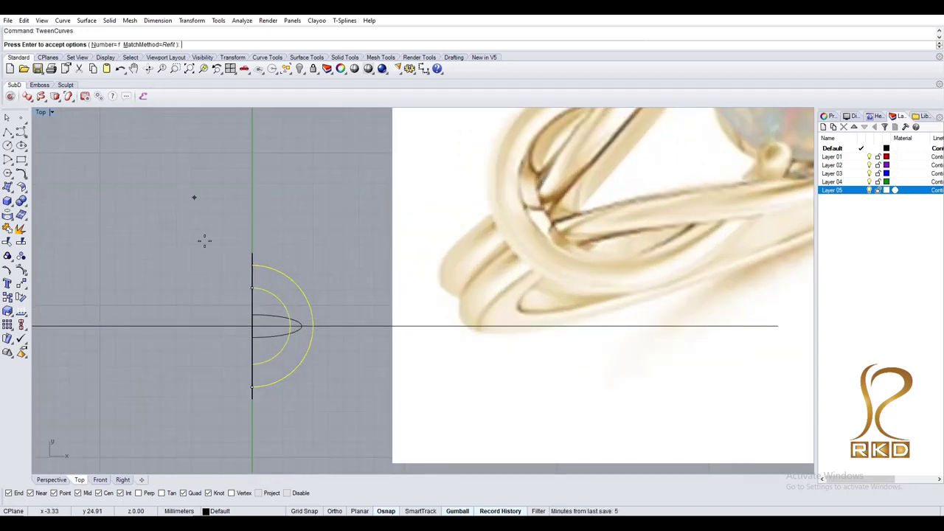
{"action": "left_click", "coordinate": [258, 287]}
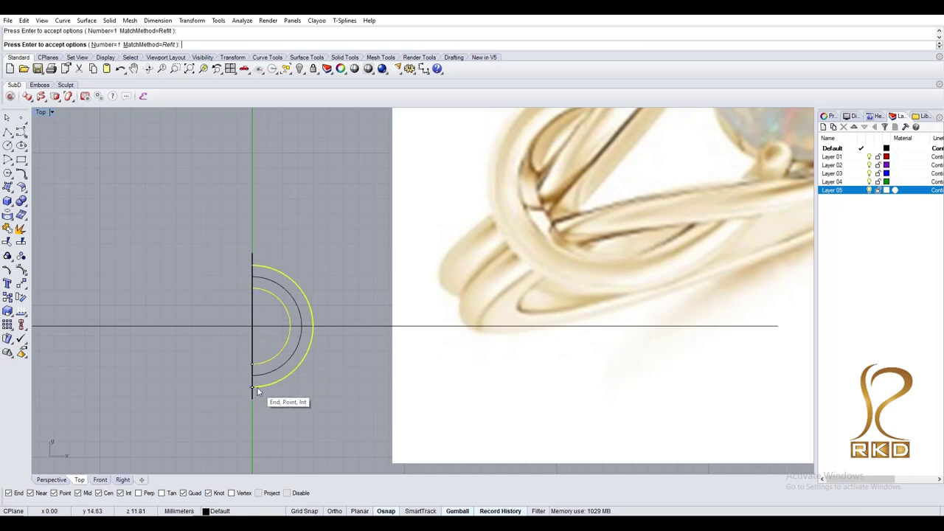
{"action": "key", "text": "Return"}
{"action": "scroll", "coordinate": [325, 286], "scroll_direction": "down", "scroll_amount": 5}
{"action": "scroll", "coordinate": [319, 284], "scroll_direction": "up", "scroll_amount": 3}
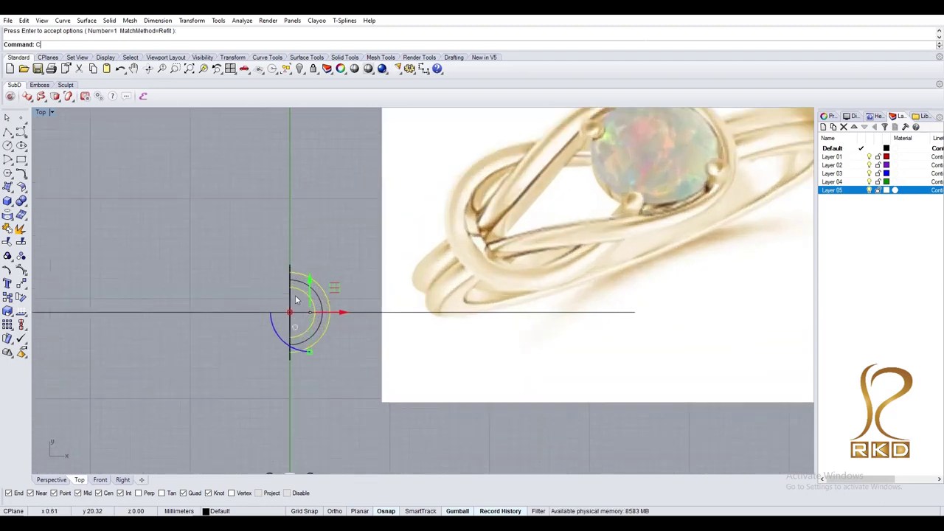
{"action": "key", "text": "Escape"}
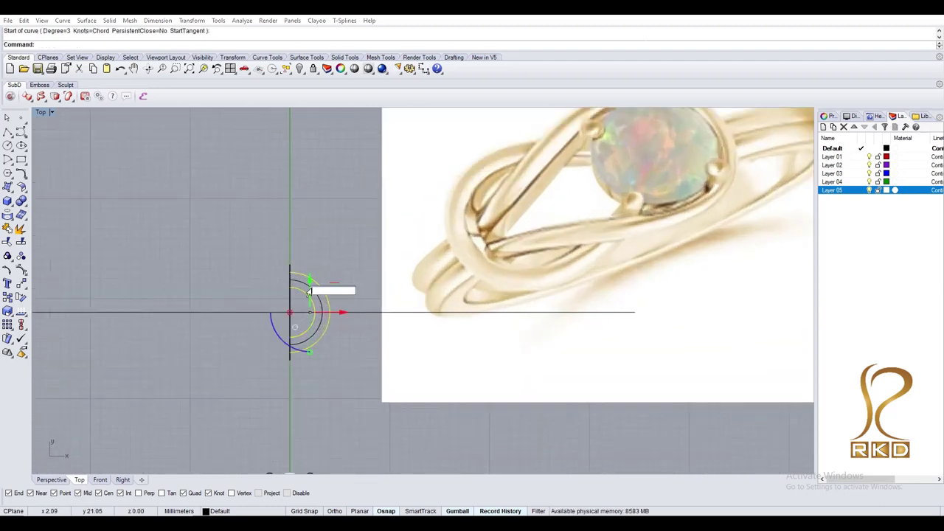
- Cut the arc to the clipboard and undo back to the single circle
{"action": "key", "text": "ctrl+x"}
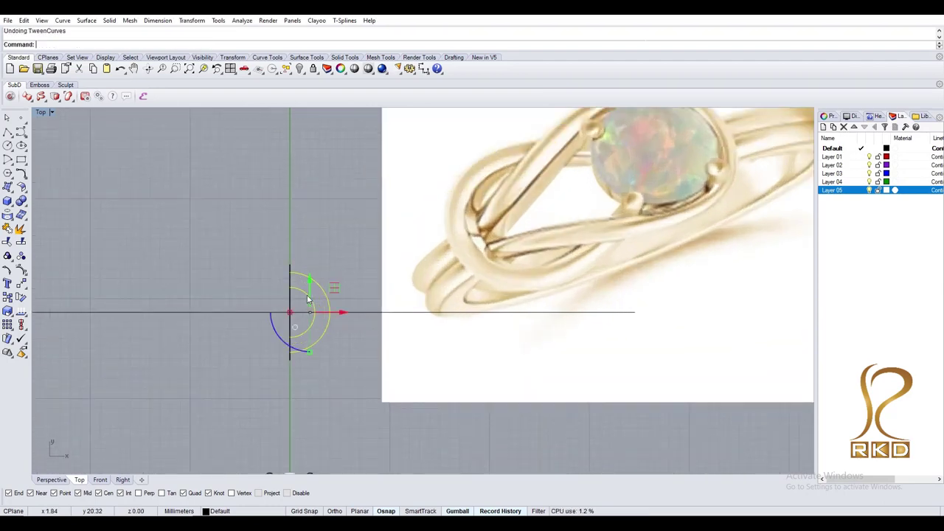
{"action": "key", "text": "ctrl+z"}
{"action": "scroll", "coordinate": [299, 268], "scroll_direction": "up", "scroll_amount": 2}
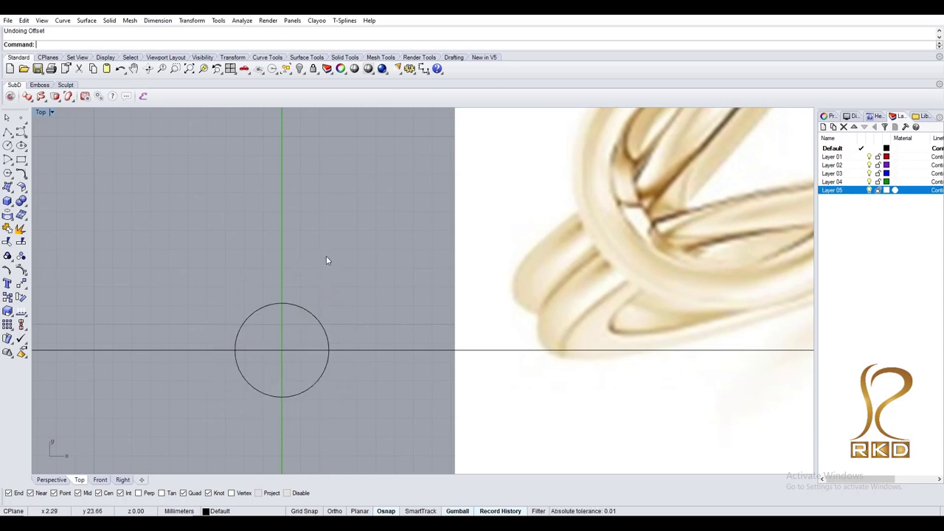
- Paste the arcs back and draw a tail curve leftward from the outer arc's top
{"action": "key", "text": "ctrl+v"}
{"action": "scroll", "coordinate": [308, 275], "scroll_direction": "down", "scroll_amount": 2}
{"action": "type", "text": "C"}
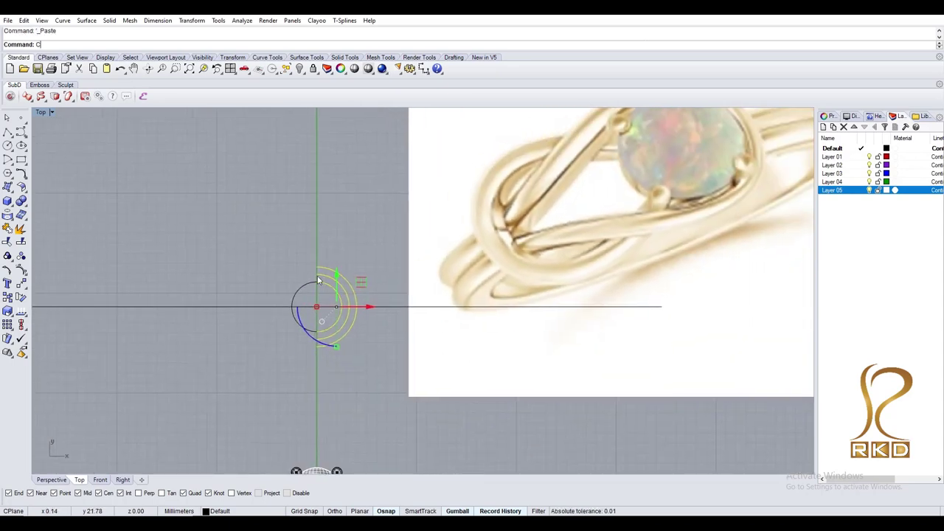
{"action": "type", "text": "urve"}
{"action": "key", "text": "Return"}
{"action": "left_click", "coordinate": [314, 274]}
{"action": "scroll", "coordinate": [310, 276], "scroll_direction": "down", "scroll_amount": 3}
{"action": "scroll", "coordinate": [313, 274], "scroll_direction": "up", "scroll_amount": 2}
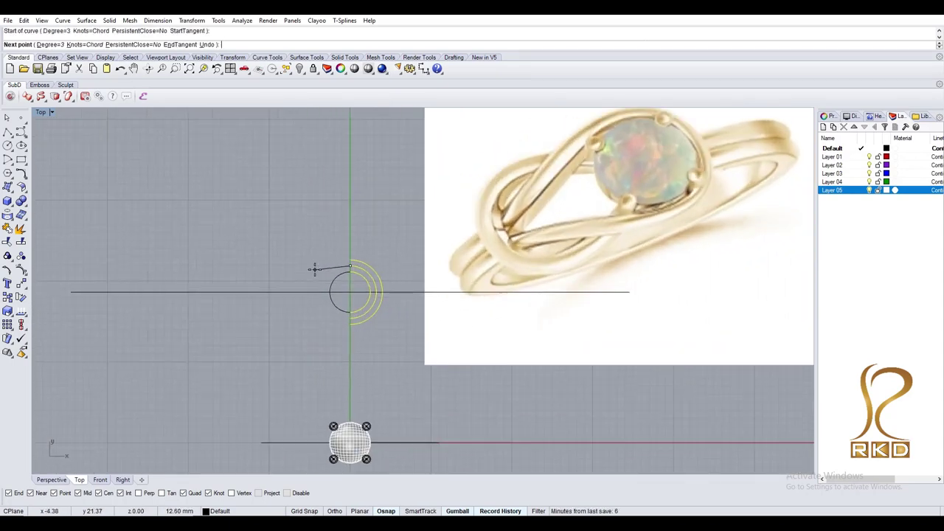
{"action": "left_click", "coordinate": [314, 270]}
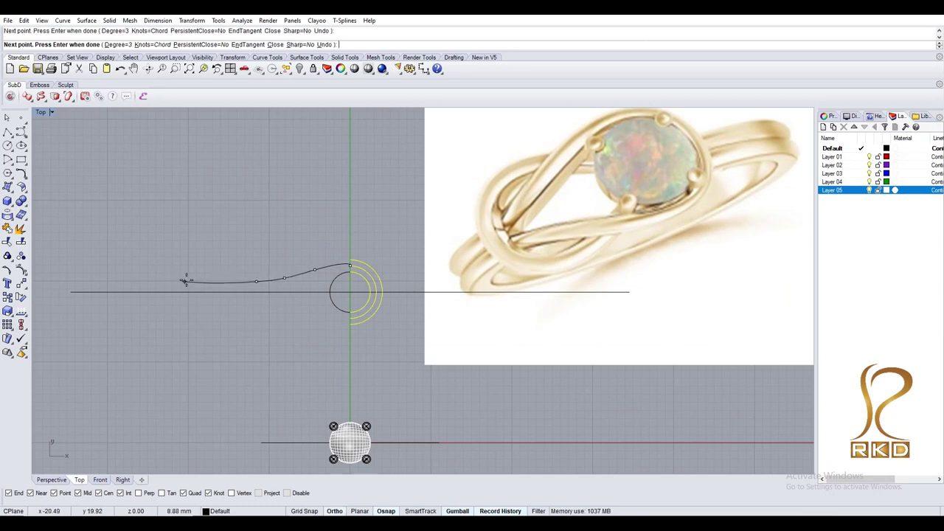
{"action": "right_click_drag", "start_coordinate": [186, 281], "coordinate": [419, 265]}
{"action": "left_click", "coordinate": [194, 259]}
{"action": "key", "text": "Return"}
- Try mirroring the tail curve from the origin along the axis, then undo the copy
{"action": "left_click", "coordinate": [542, 265]}
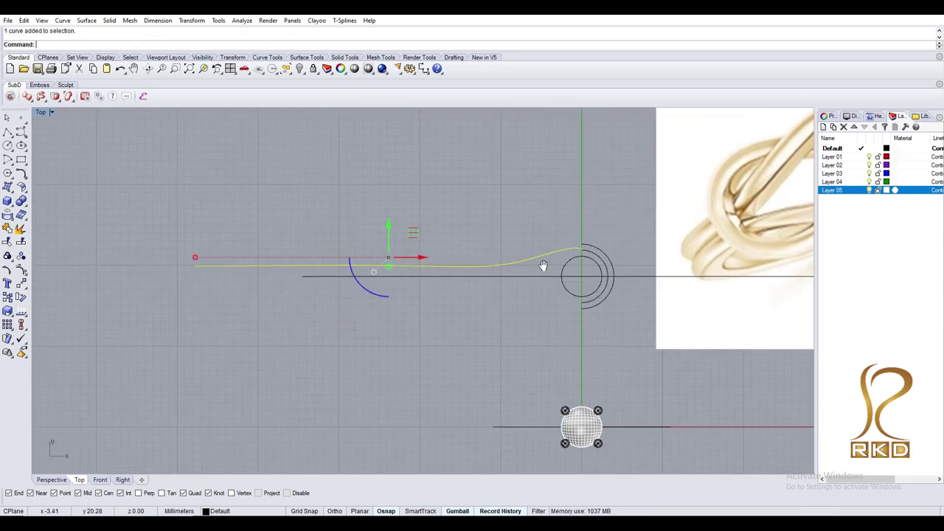
{"action": "scroll", "coordinate": [542, 266], "scroll_direction": "up", "scroll_amount": 2}
{"action": "type", "text": "mirror"}
{"action": "key", "text": "Return"}
{"action": "type", "text": "0"}
{"action": "key", "text": "Return"}
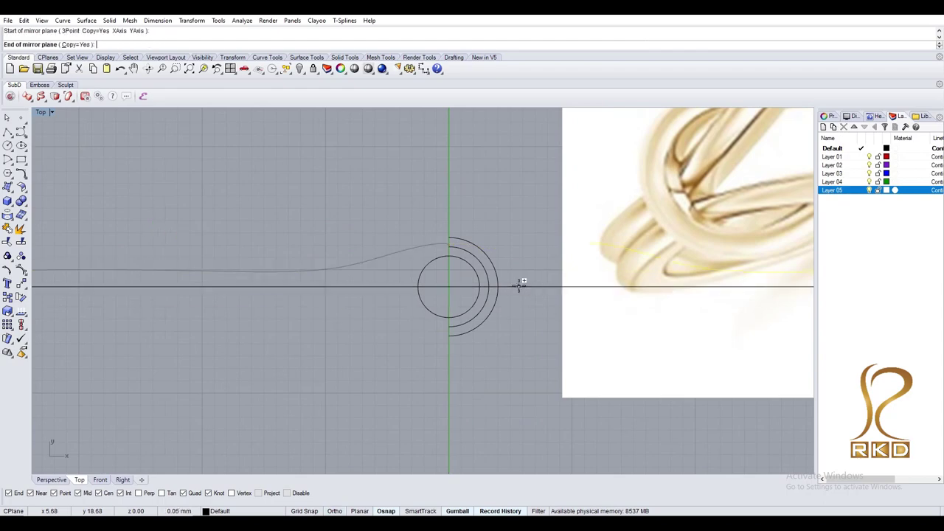
{"action": "left_click", "coordinate": [518, 283]}
{"action": "scroll", "coordinate": [465, 334], "scroll_direction": "up", "scroll_amount": 3}
{"action": "scroll", "coordinate": [454, 335], "scroll_direction": "up", "scroll_amount": 2}
{"action": "key", "text": "ctrl+z"}
- Remove the tail curve's extra end control points and reshape it to blend into the arc
{"action": "scroll", "coordinate": [454, 336], "scroll_direction": "up", "scroll_amount": 2}
{"action": "key", "text": "F10"}
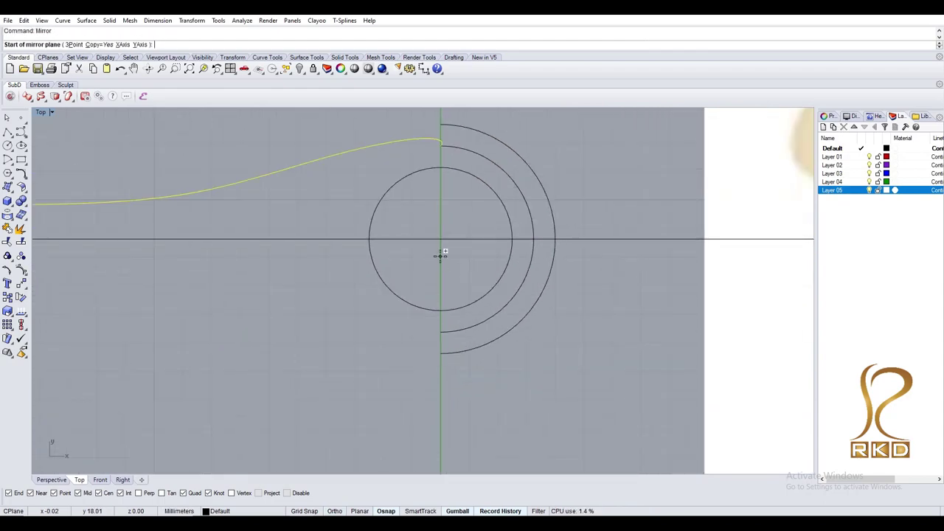
{"action": "right_click_drag", "start_coordinate": [438, 152], "coordinate": [424, 205]}
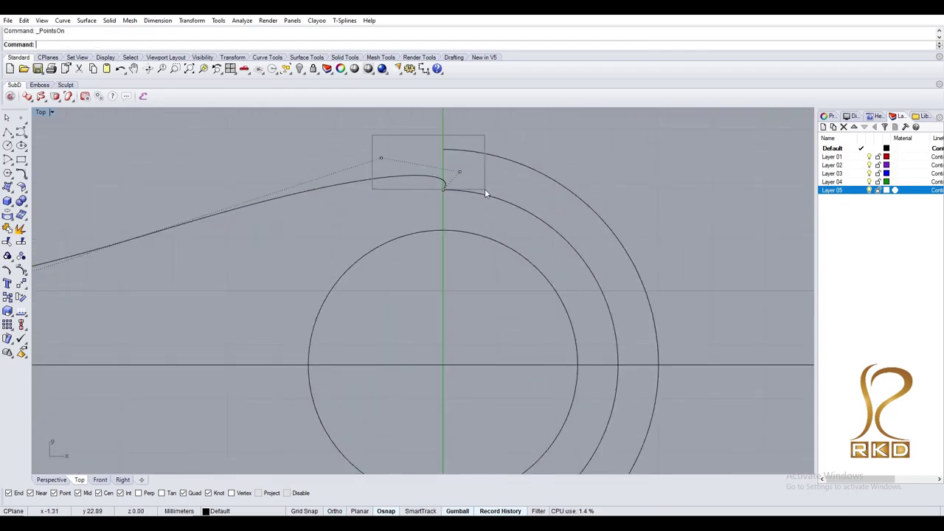
{"action": "key", "text": "Delete"}
{"action": "scroll", "coordinate": [460, 178], "scroll_direction": "down", "scroll_amount": 2}
{"action": "left_click", "coordinate": [407, 167]}
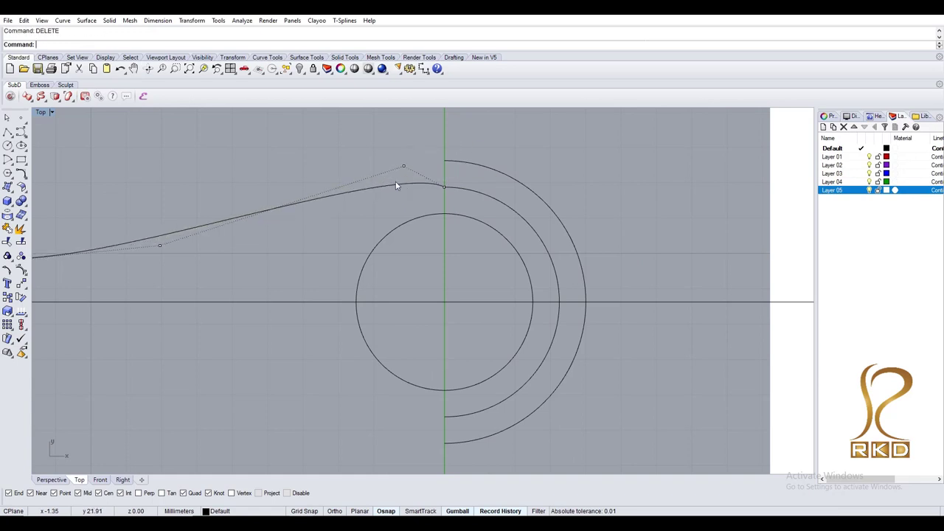
{"action": "left_click_drag", "start_coordinate": [414, 195], "coordinate": [316, 158]}
{"action": "scroll", "coordinate": [464, 207], "scroll_direction": "down", "scroll_amount": 3}
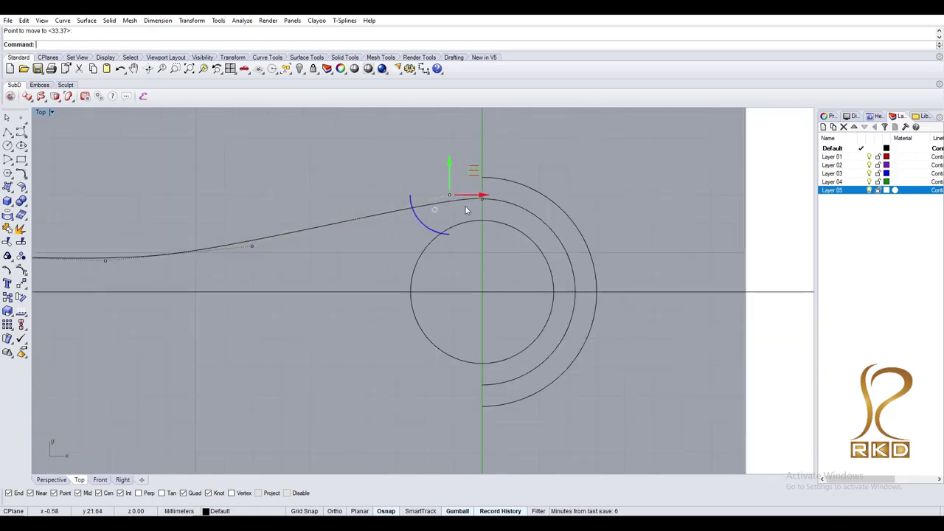
- Mirror the upper tail curve across the horizontal centre line
{"action": "left_click", "coordinate": [438, 193]}
{"action": "left_click", "coordinate": [467, 258]}
{"action": "left_click", "coordinate": [573, 259]}
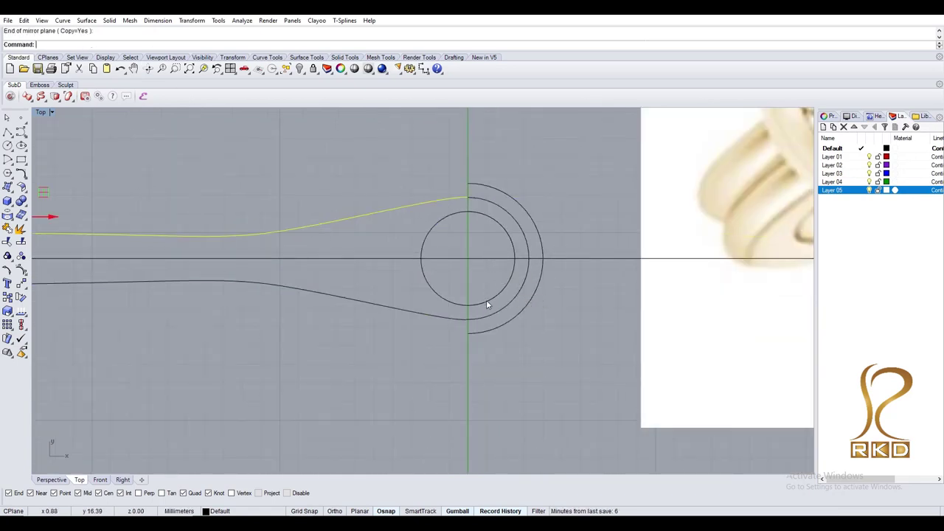
- Join the upper and lower curves into one outline and try splitting it with the circle
{"action": "left_click", "coordinate": [439, 319]}
{"action": "scroll", "coordinate": [439, 318], "scroll_direction": "down", "scroll_amount": 1}
{"action": "key", "text": "ctrl+j"}
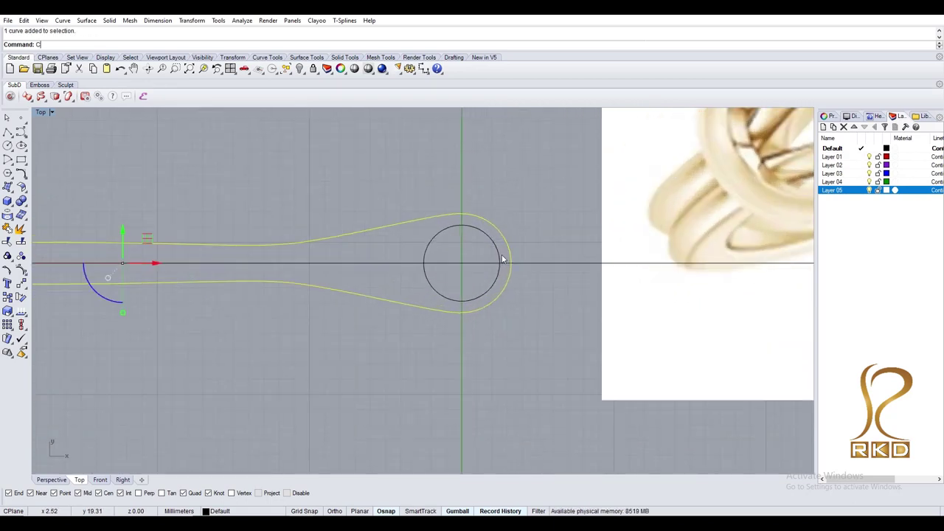
{"action": "key", "text": "Return"}
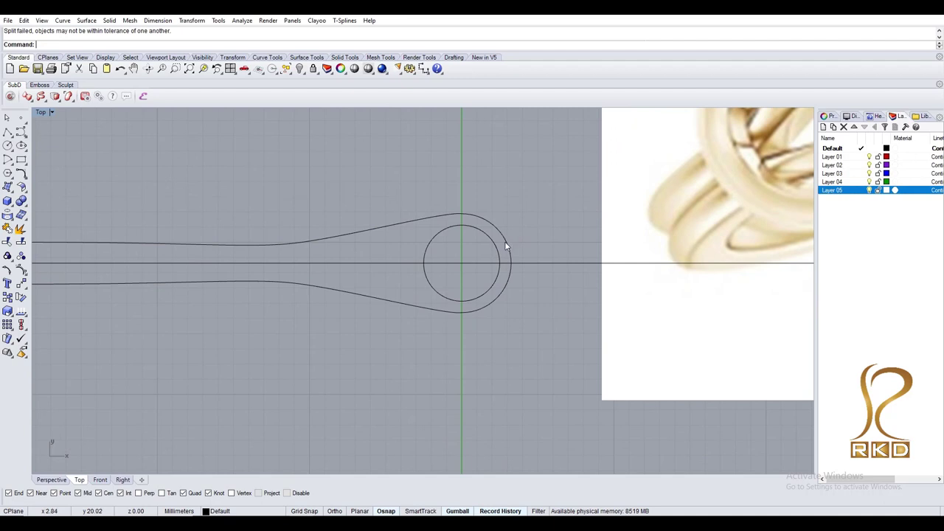
- Rebuild the joined outer outline using the default rebuild settings
{"action": "left_click", "coordinate": [505, 241]}
{"action": "key", "text": "Return"}
{"action": "key", "text": "Return"}
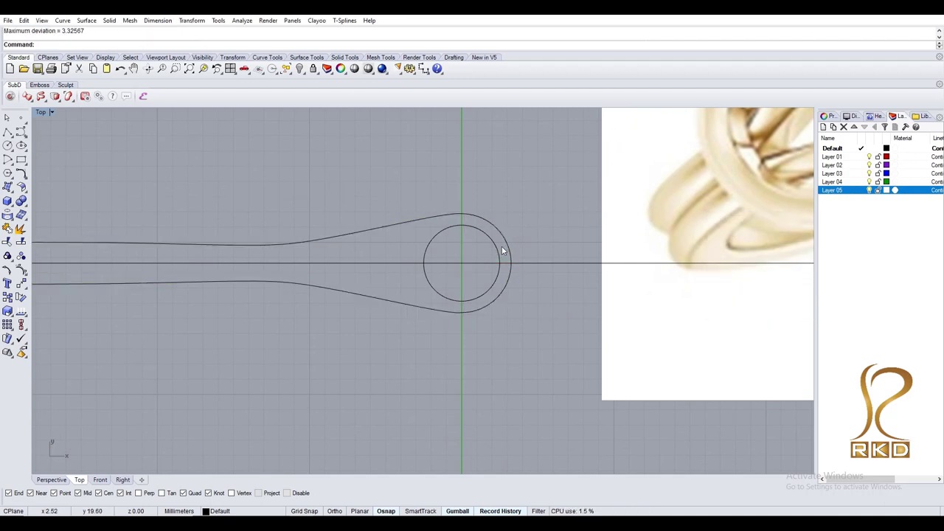
{"action": "left_click", "coordinate": [505, 244]}
{"action": "key", "text": "Return"}
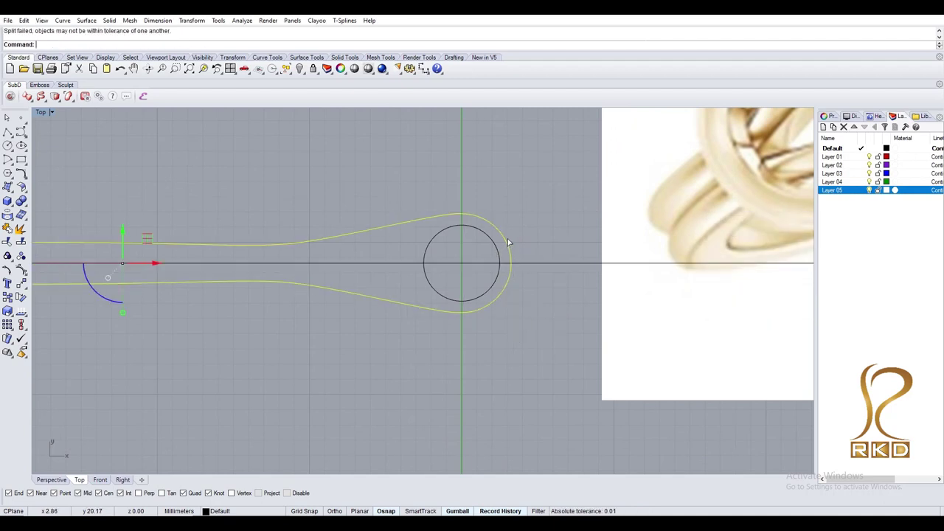
{"action": "left_click", "coordinate": [508, 242]}
{"action": "key", "text": "BackSpace"}
{"action": "type", "text": "S"}
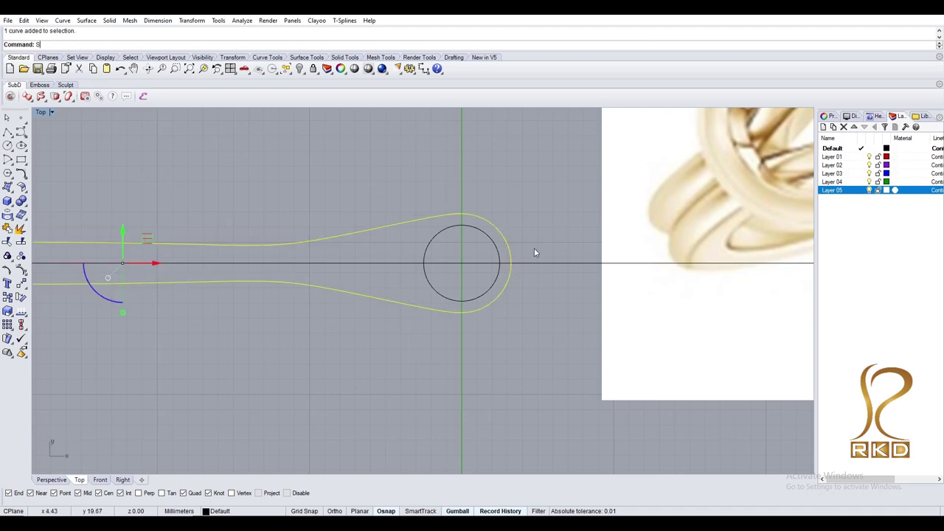
{"action": "key", "text": "Escape"}
- Rebuild just the upper split curve into a smooth hook
{"action": "left_click", "coordinate": [508, 252]}
{"action": "left_click", "coordinate": [508, 252]}
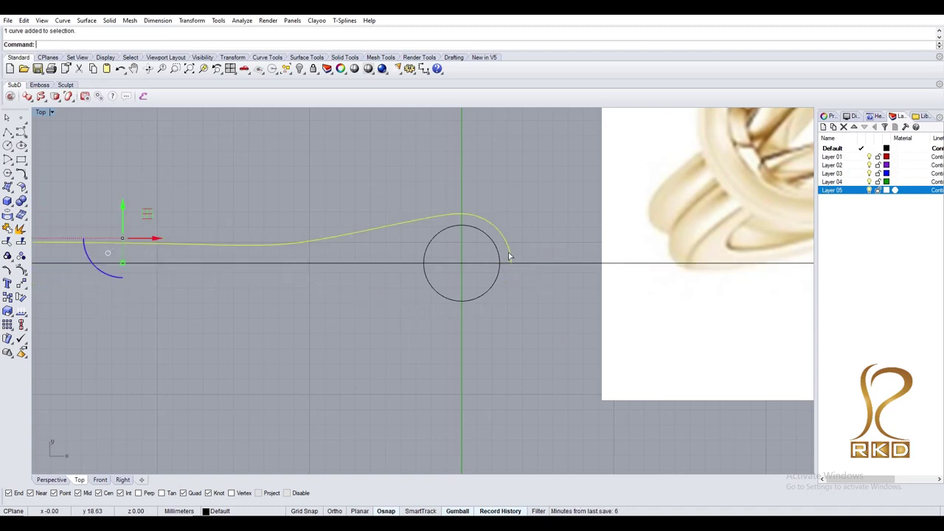
{"action": "key", "text": "Return"}
{"action": "key", "text": "Return"}
{"action": "right_click_drag", "start_coordinate": [383, 224], "coordinate": [401, 229]}
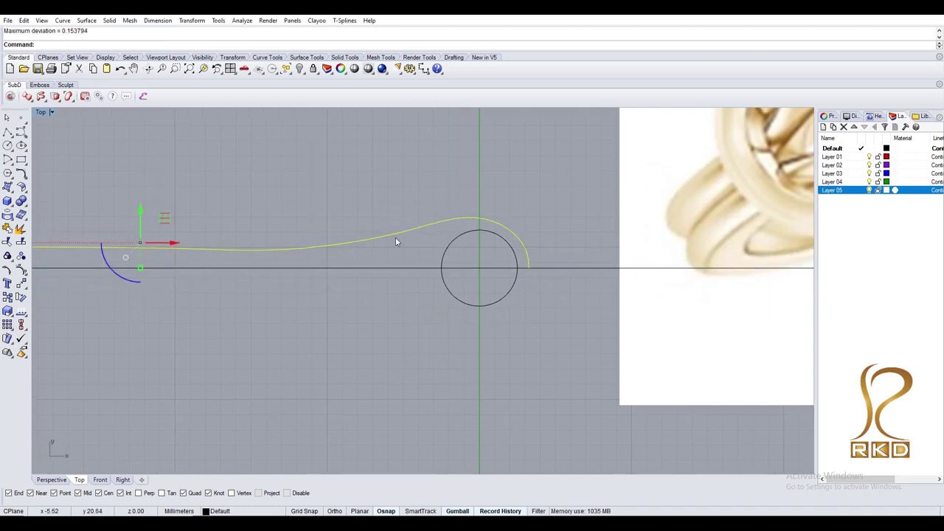
{"action": "scroll", "coordinate": [310, 244], "scroll_direction": "down", "scroll_amount": 3}
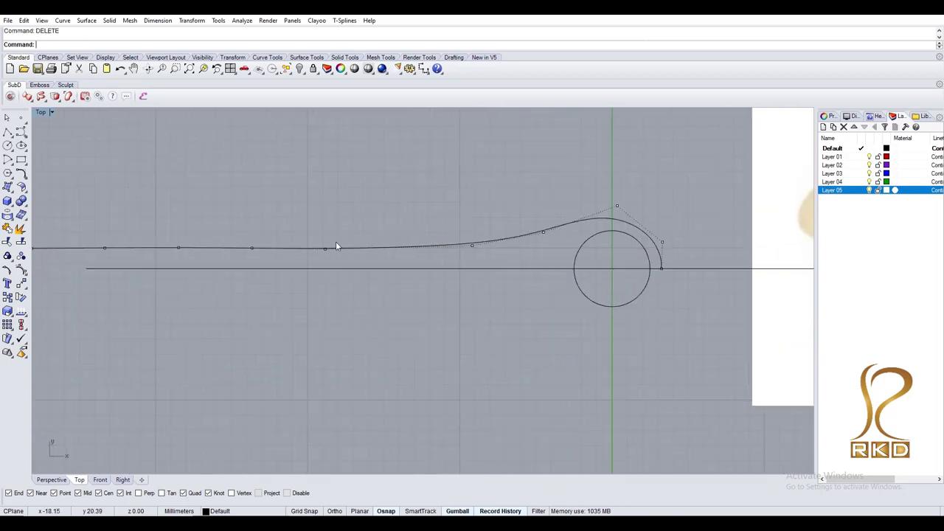
- Select the hook curve and turn on its control points
{"action": "left_click", "coordinate": [468, 246]}
{"action": "scroll", "coordinate": [499, 253], "scroll_direction": "up", "scroll_amount": 2}
{"action": "scroll", "coordinate": [499, 251], "scroll_direction": "up", "scroll_amount": 2}
{"action": "key", "text": "F10"}
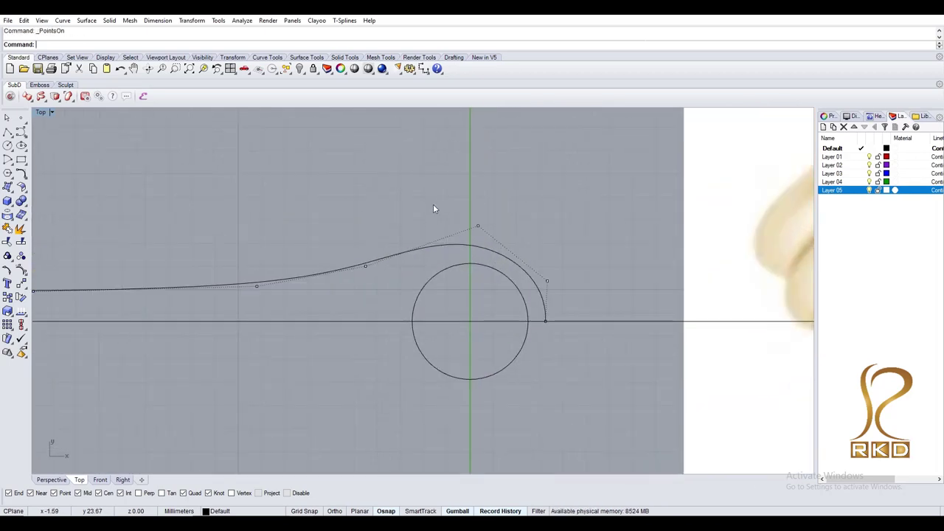
- Offset the hook curve 0.75 to both sides
{"action": "left_click", "coordinate": [449, 246]}
{"action": "type", "text": "OFFSET"}
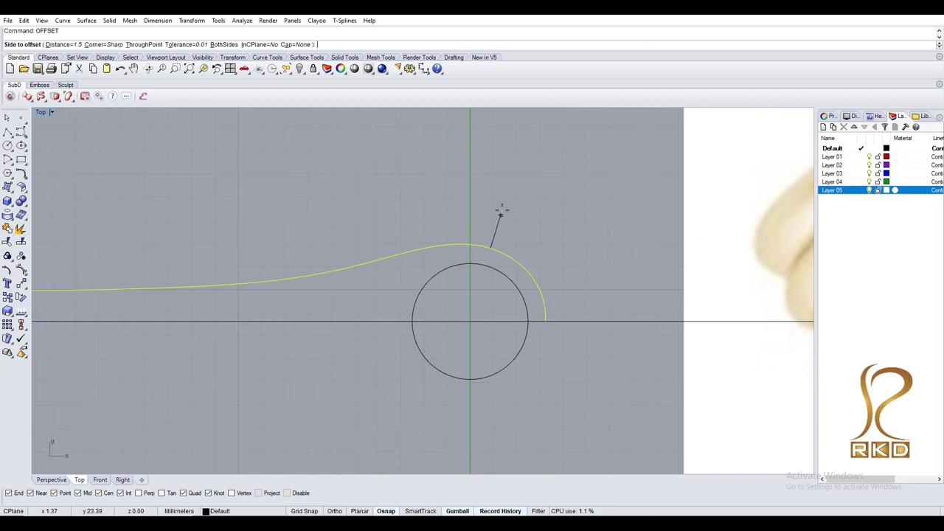
{"action": "type", "text": "b"}
{"action": "key", "text": "Return"}
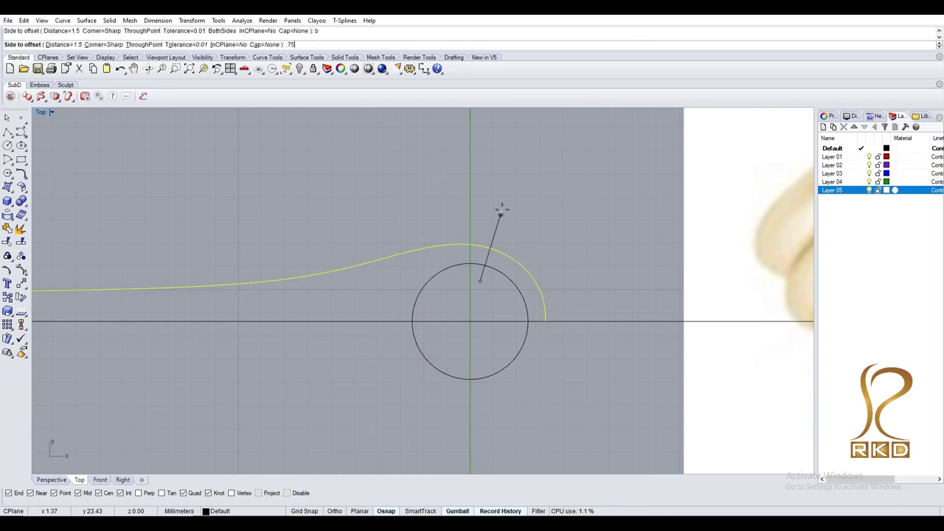
{"action": "key", "text": "Return"}
- Start mirroring the curves, then cancel and undo back to the single hook
{"action": "scroll", "coordinate": [524, 201], "scroll_direction": "down", "scroll_amount": 3}
{"action": "type", "text": "mirror"}
{"action": "key", "text": "Return"}
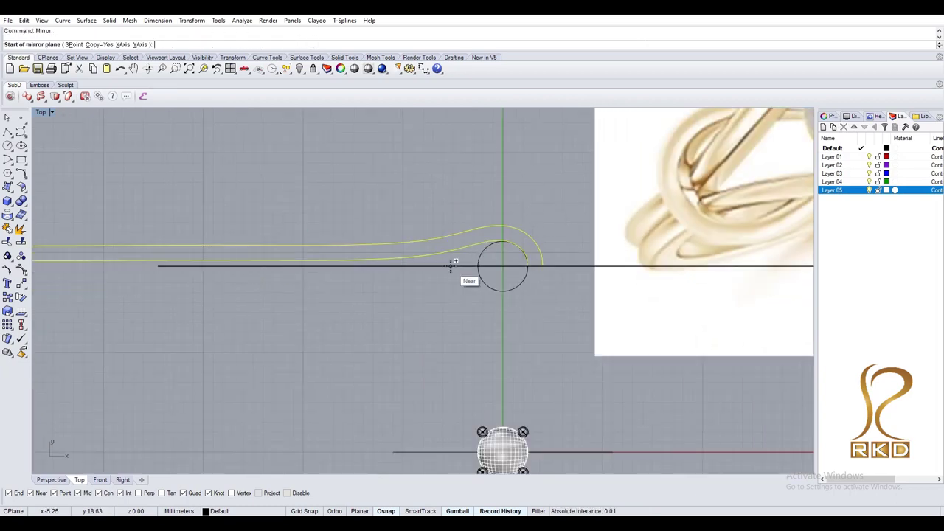
{"action": "left_click", "coordinate": [571, 266]}
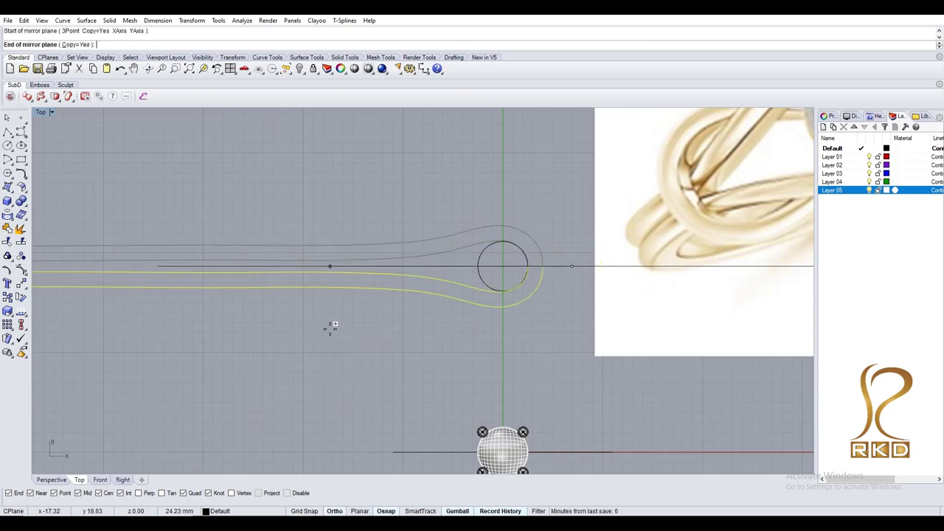
{"action": "key", "text": "Escape"}
{"action": "key", "text": "ctrl+z"}
- Window-select the straight section's control points and move them to reshape the hook
{"action": "right_click_drag", "start_coordinate": [373, 342], "coordinate": [291, 336]}
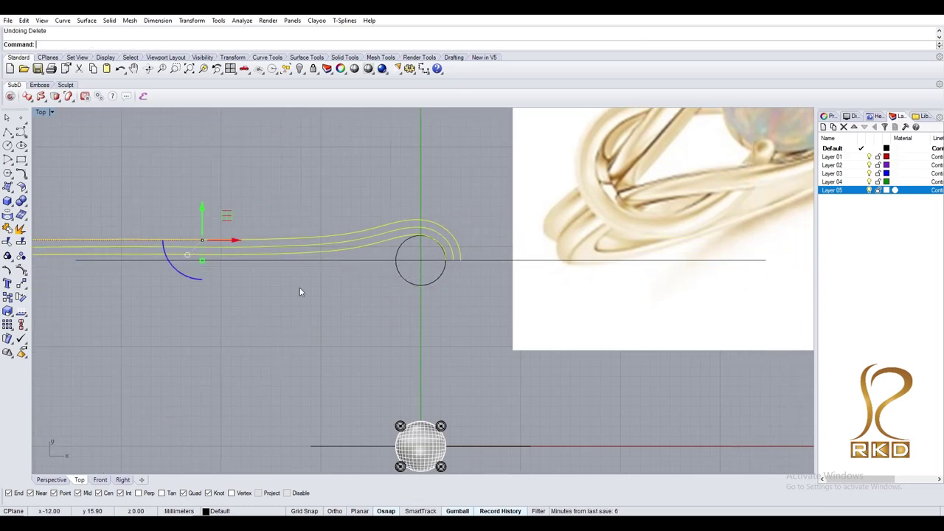
{"action": "key", "text": "F10"}
{"action": "scroll", "coordinate": [262, 260], "scroll_direction": "down", "scroll_amount": 1}
{"action": "left_click_drag", "start_coordinate": [388, 305], "coordinate": [388, 302]}
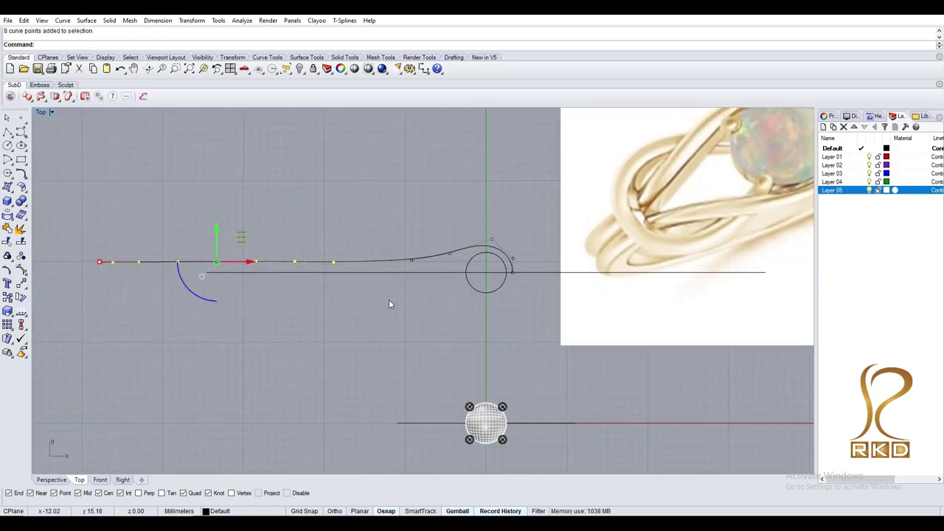
{"action": "scroll", "coordinate": [388, 302], "scroll_direction": "up", "scroll_amount": 2}
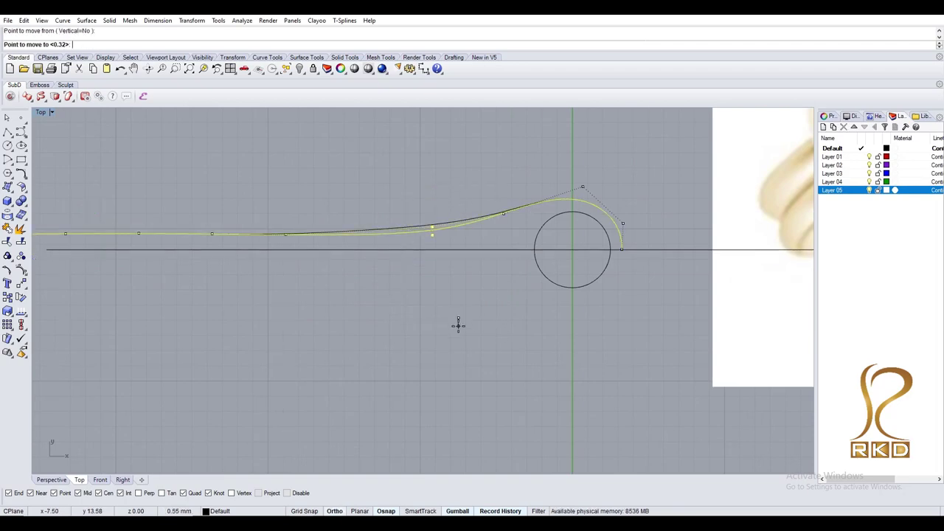
{"action": "key", "text": "Escape"}
- Start a dimension on the curve, then cancel it
{"action": "left_click", "coordinate": [169, 234]}
{"action": "left_click", "coordinate": [227, 235]}
{"action": "scroll", "coordinate": [431, 234], "scroll_direction": "down", "scroll_amount": 5}
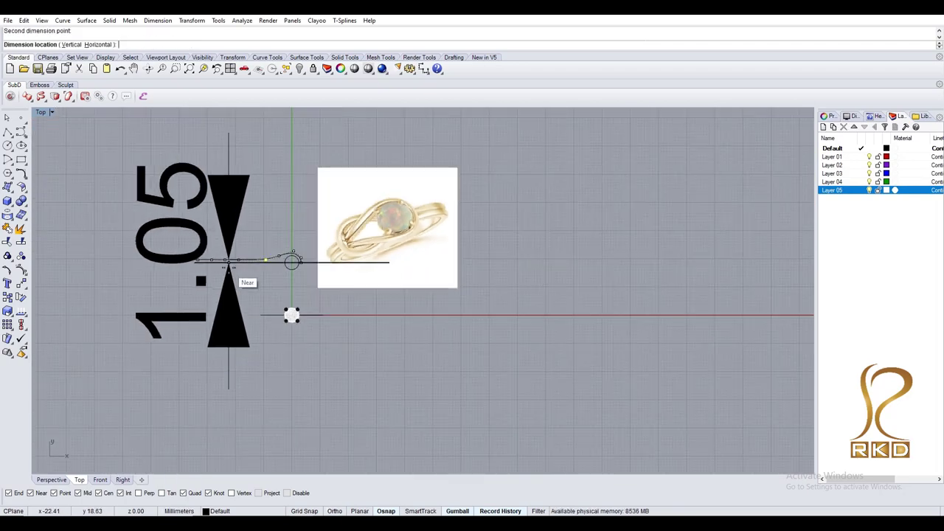
{"action": "key", "text": "Escape"}
{"action": "scroll", "coordinate": [229, 267], "scroll_direction": "up", "scroll_amount": 3}
- Set Default as the current dimension style, then window-select the straight section's points
{"action": "left_click", "coordinate": [157, 20]}
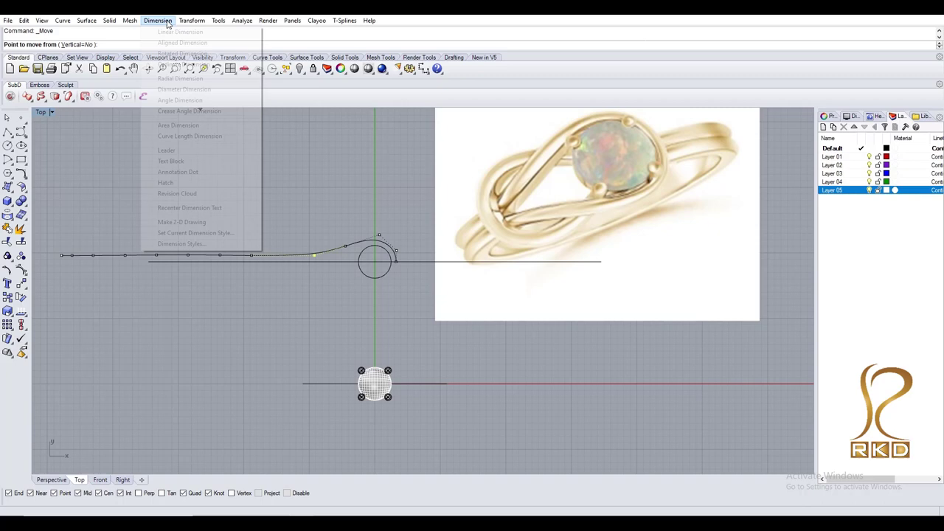
{"action": "left_click", "coordinate": [195, 233]}
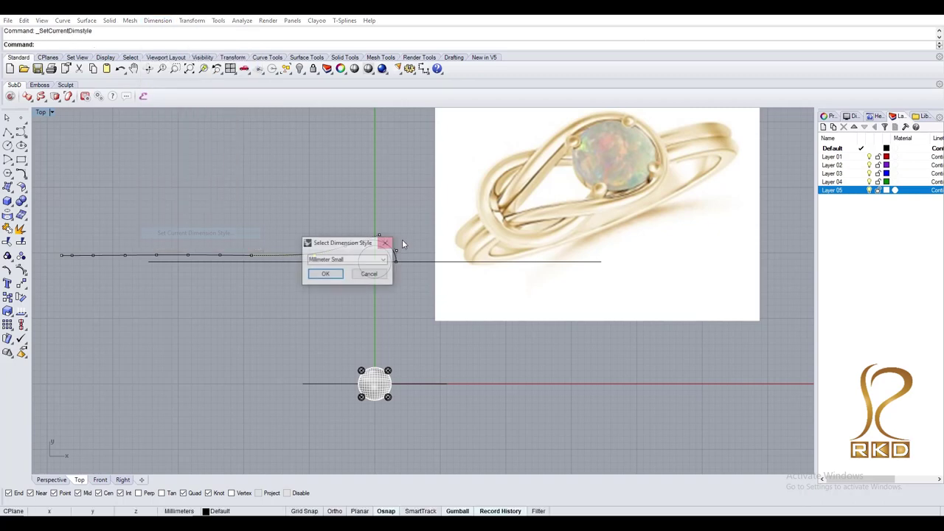
{"action": "left_click", "coordinate": [321, 275]}
{"action": "left_click_drag", "start_coordinate": [230, 323], "coordinate": [225, 321]}
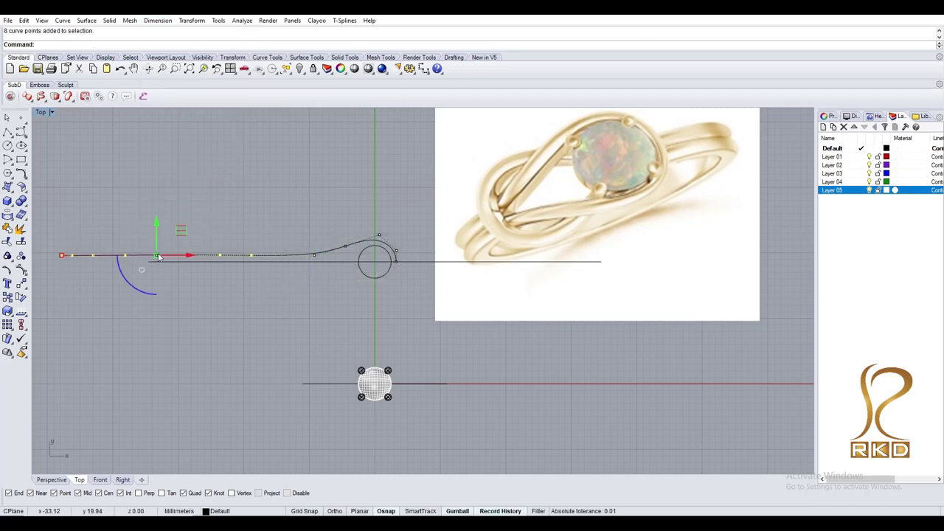
- Finish moving the selected straight-section control points
{"action": "scroll", "coordinate": [211, 236], "scroll_direction": "up", "scroll_amount": 5}
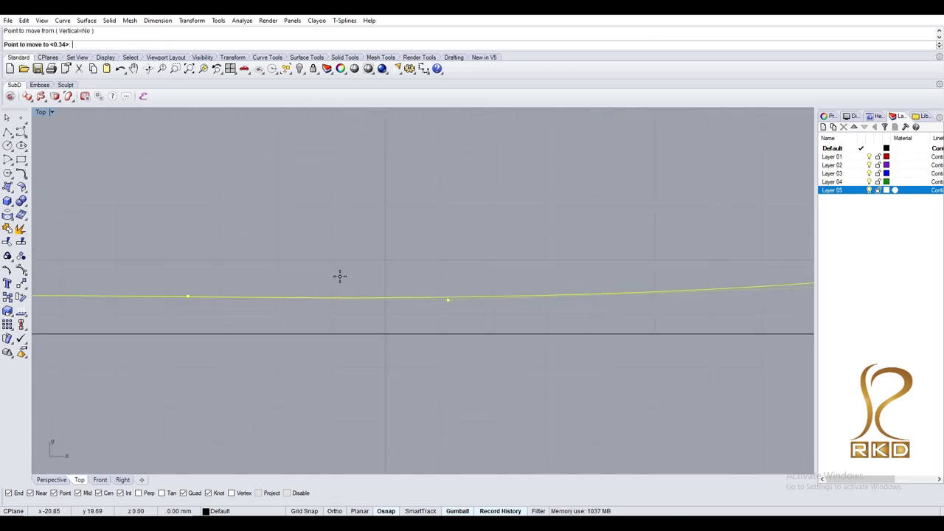
{"action": "key", "text": "Escape"}
{"action": "scroll", "coordinate": [340, 276], "scroll_direction": "down", "scroll_amount": 3}
{"action": "scroll", "coordinate": [618, 291], "scroll_direction": "down", "scroll_amount": 3}
- Offset the hook curve, try a loft between the two, then undo the loft and offset
{"action": "type", "text": "O"}
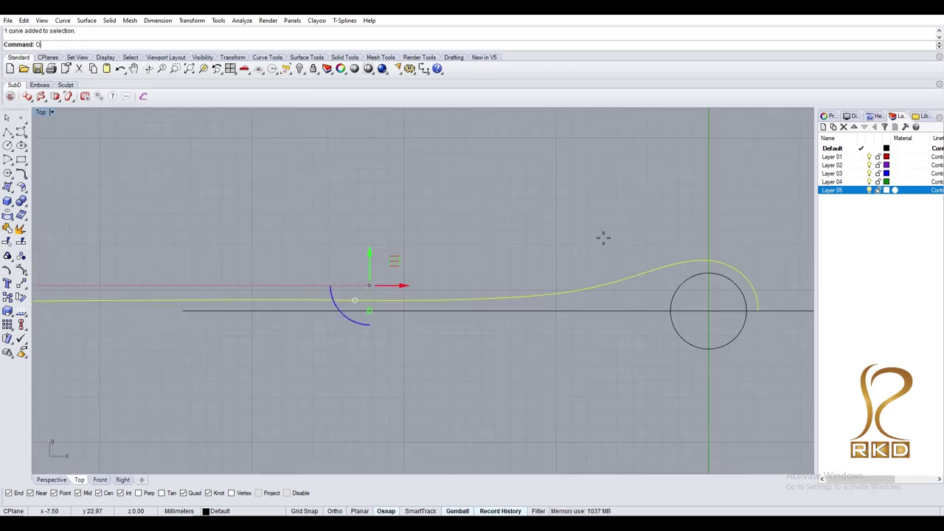
{"action": "type", "text": "ffset"}
{"action": "key", "text": "Return"}
{"action": "left_click", "coordinate": [621, 292]}
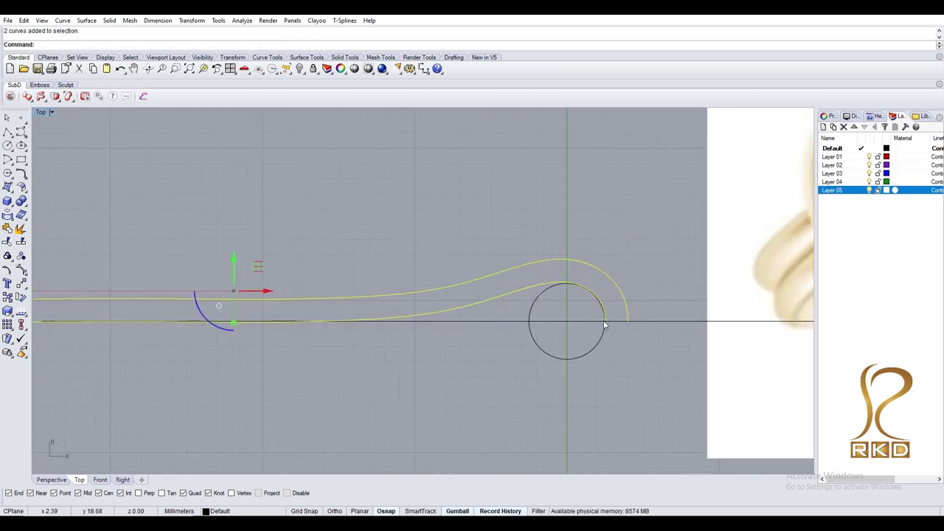
{"action": "type", "text": "loft"}
{"action": "key", "text": "Return"}
{"action": "key", "text": "Return"}
{"action": "key", "text": "ctrl+z"}
{"action": "scroll", "coordinate": [619, 324], "scroll_direction": "up", "scroll_amount": 3}
{"action": "scroll", "coordinate": [632, 302], "scroll_direction": "up", "scroll_amount": 2}
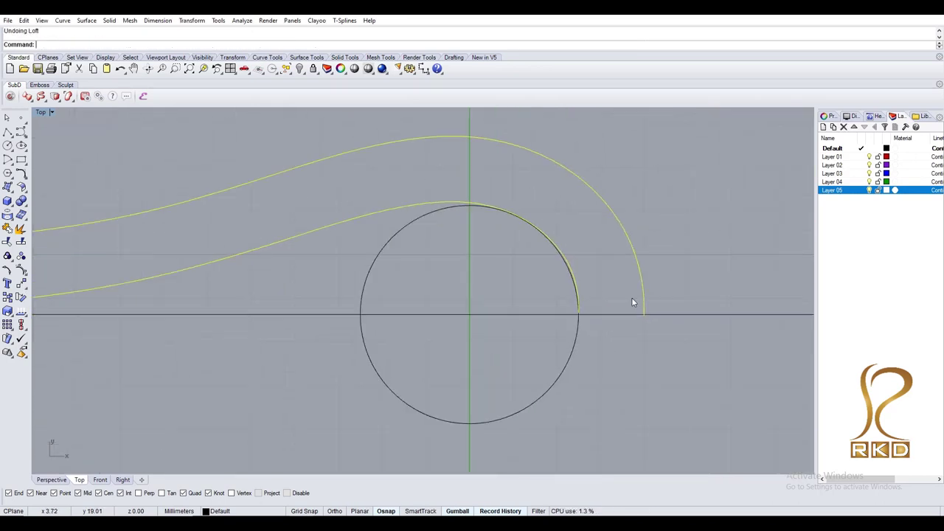
{"action": "key", "text": "ctrl+z"}
- Show the remaining hook curve's control points
{"action": "scroll", "coordinate": [599, 291], "scroll_direction": "down", "scroll_amount": 1}
{"action": "key", "text": "F10"}
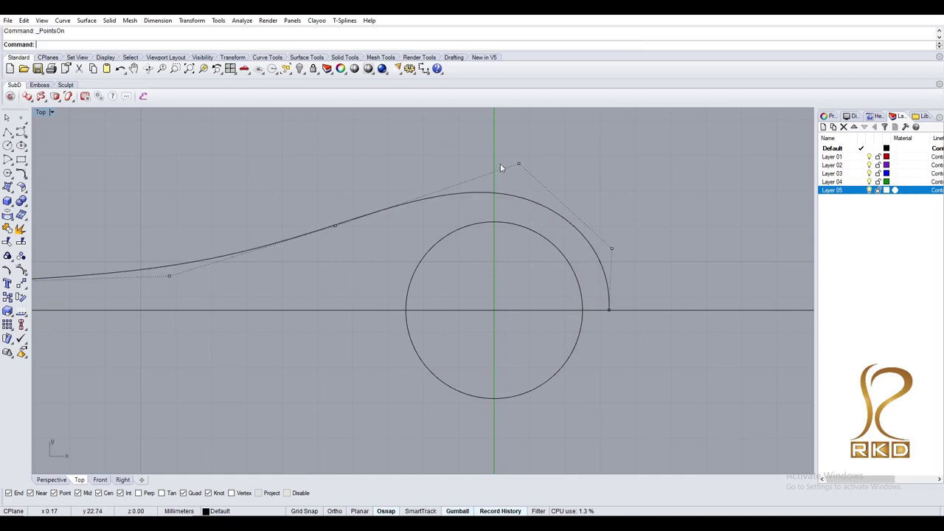
{"action": "scroll", "coordinate": [632, 313], "scroll_direction": "up", "scroll_amount": 3}
{"action": "scroll", "coordinate": [640, 261], "scroll_direction": "down", "scroll_amount": 2}
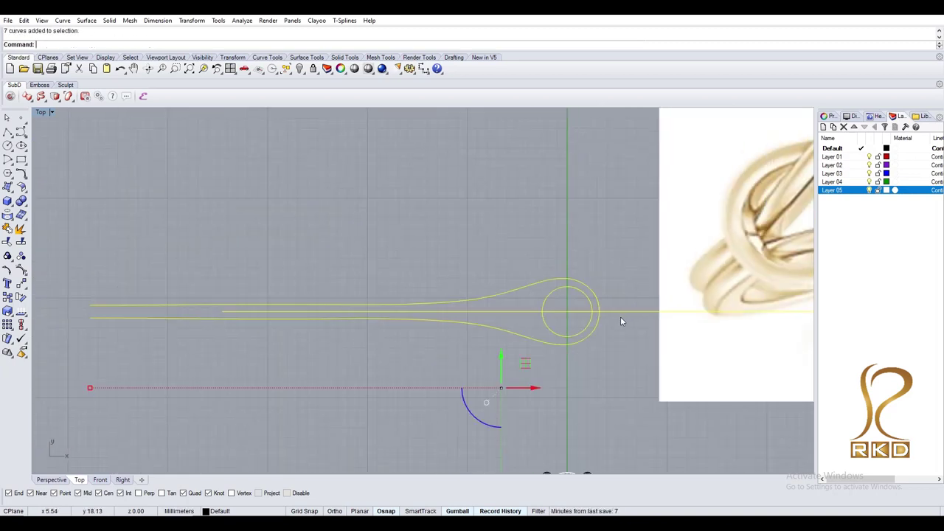
- Select the lower teardrop half, try an offset copy, then undo it
{"action": "left_click", "coordinate": [566, 335]}
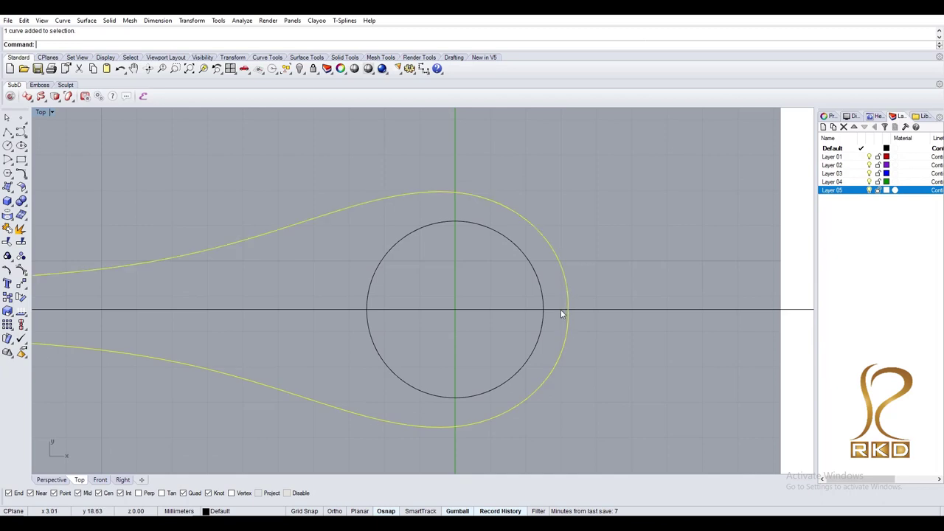
{"action": "type", "text": "D"}
{"action": "key", "text": "ctrl+z"}
{"action": "type", "text": "OFFSET"}
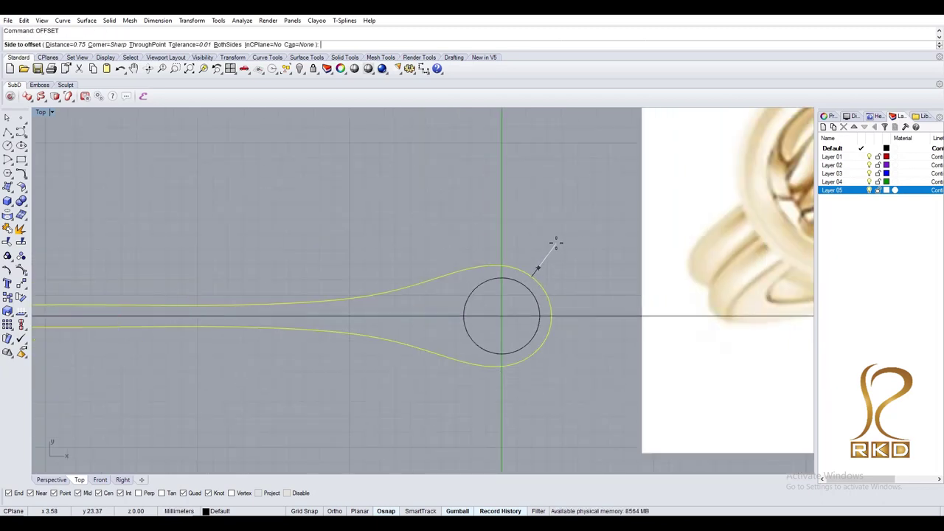
{"action": "left_click", "coordinate": [556, 243]}
{"action": "scroll", "coordinate": [472, 253], "scroll_direction": "down", "scroll_amount": 2}
{"action": "left_click_drag", "start_coordinate": [410, 252], "coordinate": [312, 313]}
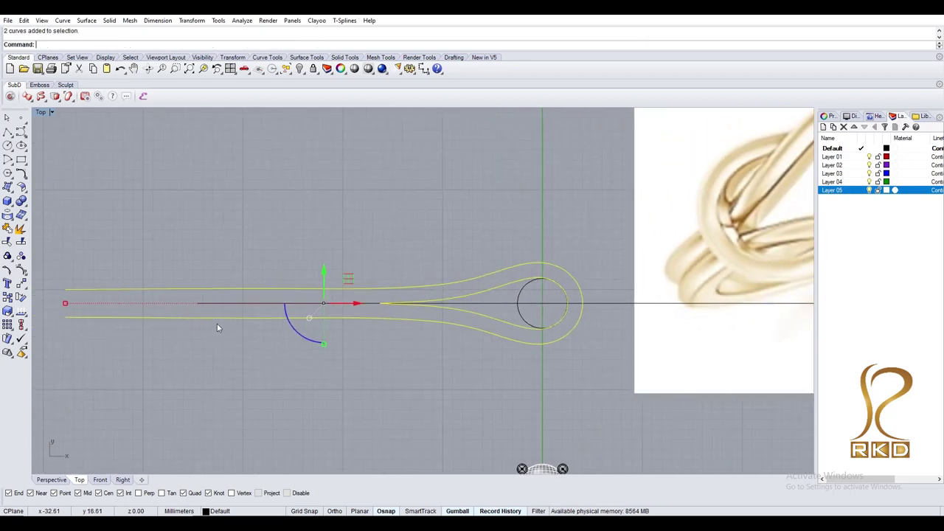
{"action": "key", "text": "ctrl+z"}
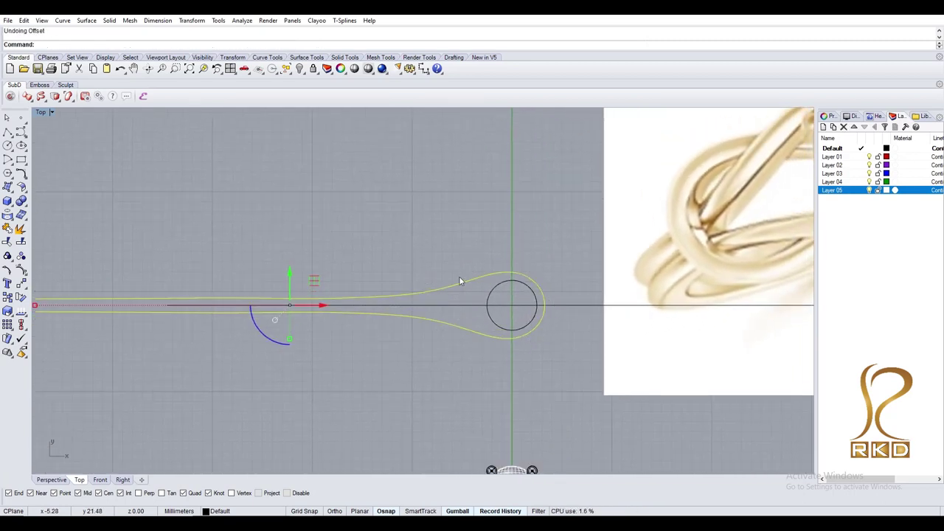
- Delete the unwanted split curve pieces
{"action": "key", "text": "Delete"}
{"action": "key", "text": "ctrl+z"}
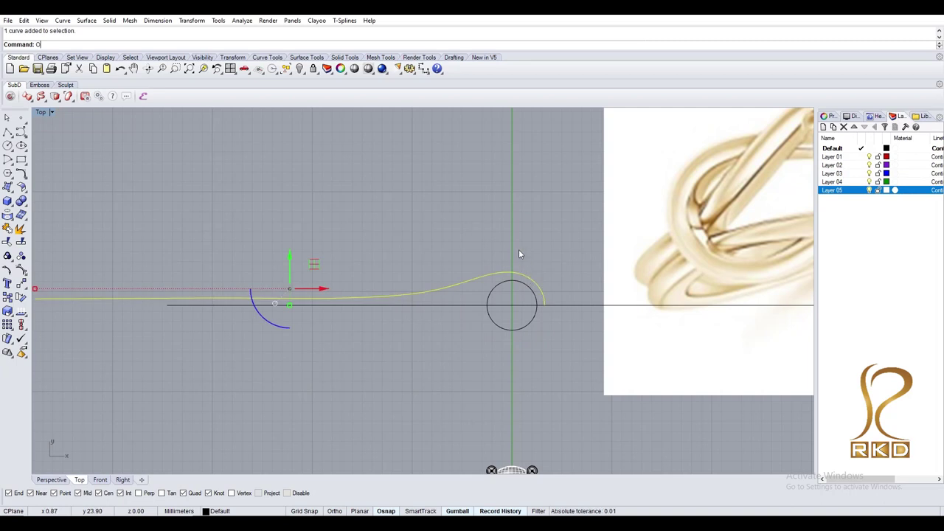
{"action": "key", "text": "Delete"}
- Select both hook curves, cancel a started scale, and show their control points
{"action": "left_click_drag", "start_coordinate": [479, 258], "coordinate": [465, 302]}
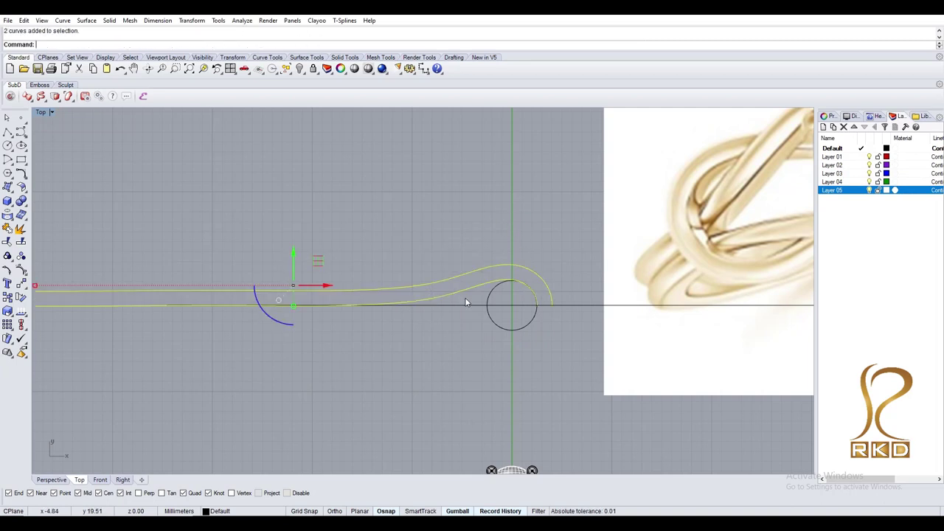
{"action": "key", "text": "Return"}
{"action": "scroll", "coordinate": [546, 310], "scroll_direction": "down", "scroll_amount": 2}
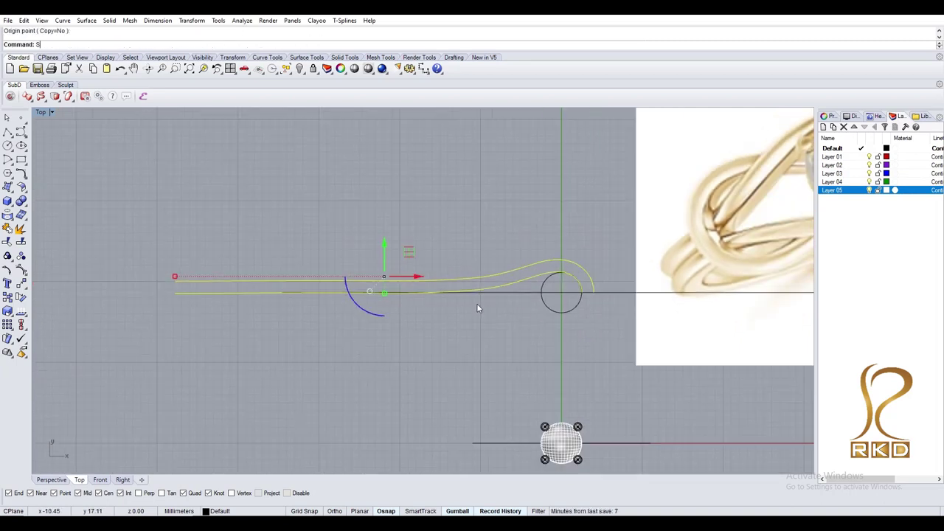
{"action": "key", "text": "Escape"}
{"action": "key", "text": "F10"}
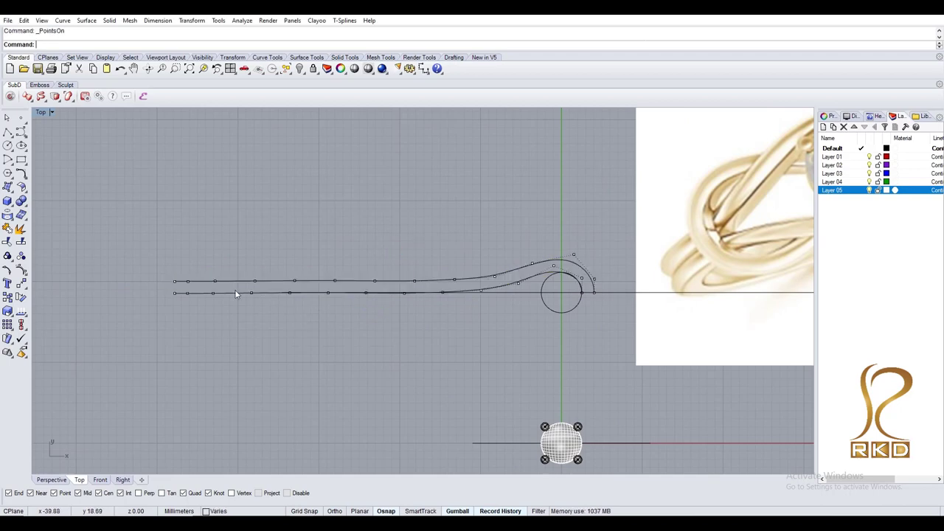
- Undo back through the edits and mirror to the single swept strip
{"action": "scroll", "coordinate": [454, 286], "scroll_direction": "up", "scroll_amount": 3}
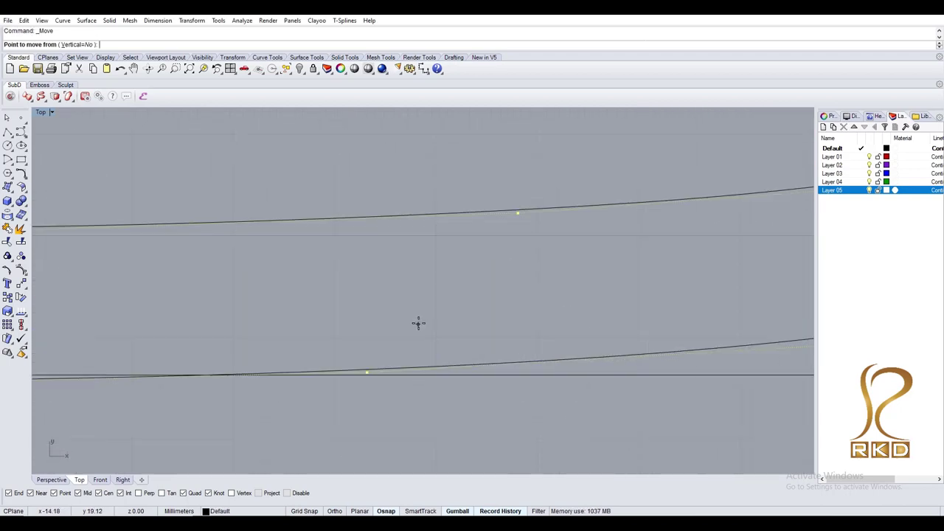
{"action": "scroll", "coordinate": [419, 322], "scroll_direction": "down", "scroll_amount": 4}
{"action": "scroll", "coordinate": [649, 262], "scroll_direction": "up", "scroll_amount": 1}
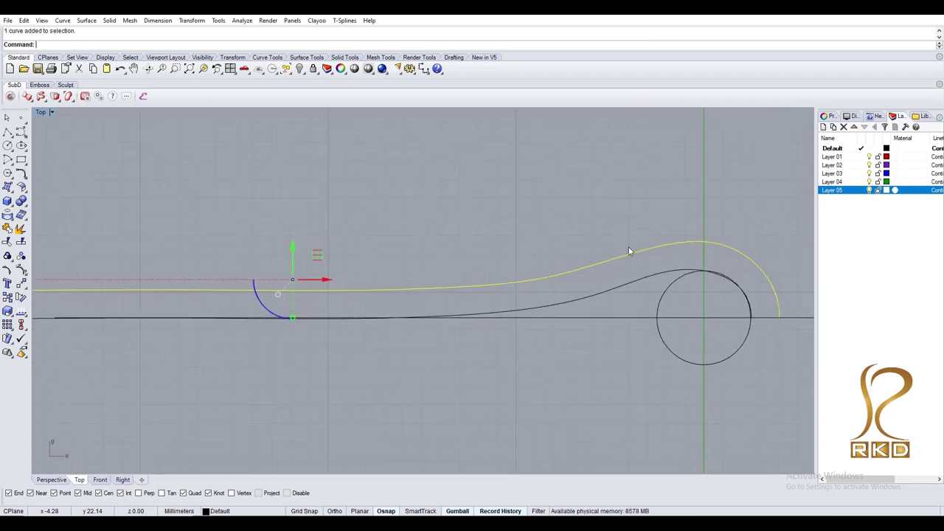
{"action": "key", "text": "ctrl+z"}
{"action": "key", "text": "ctrl+z"}
{"action": "key", "text": "ctrl+z"}
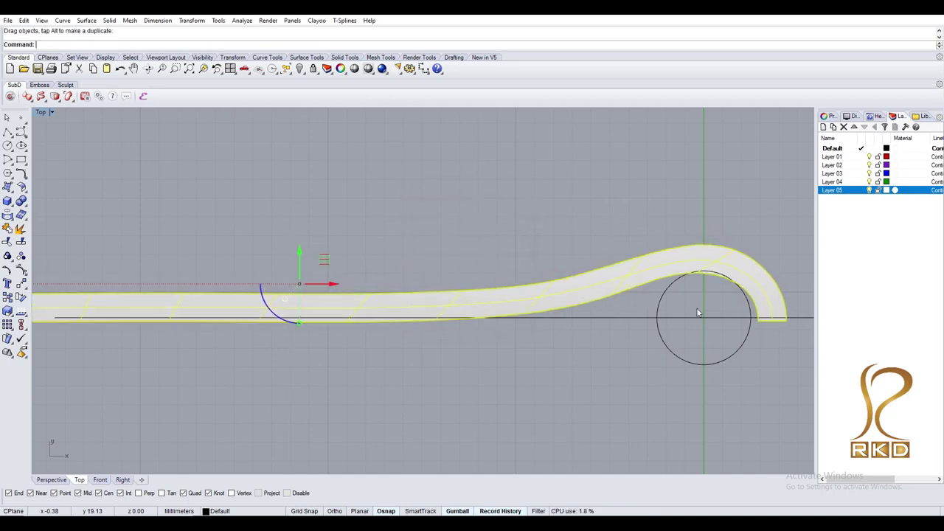
{"action": "key", "text": "ctrl+z"}
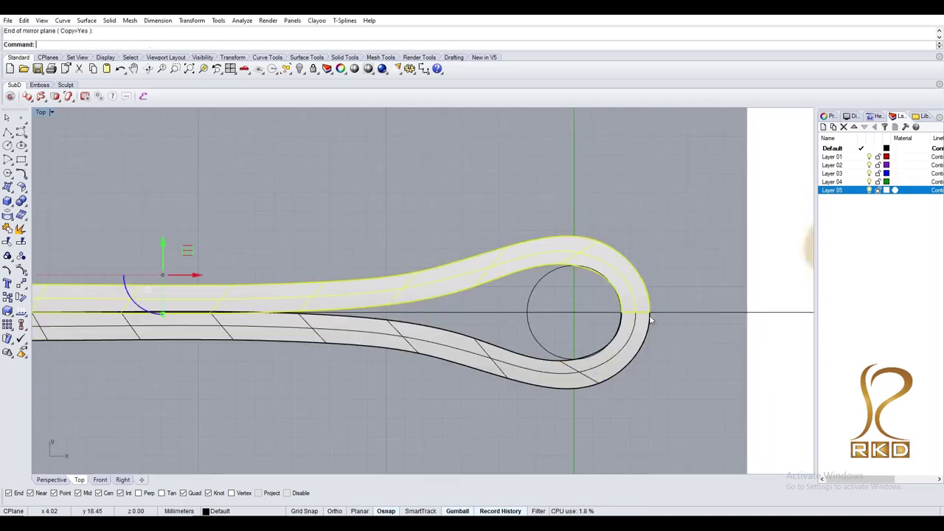
{"action": "key", "text": "ctrl+z"}
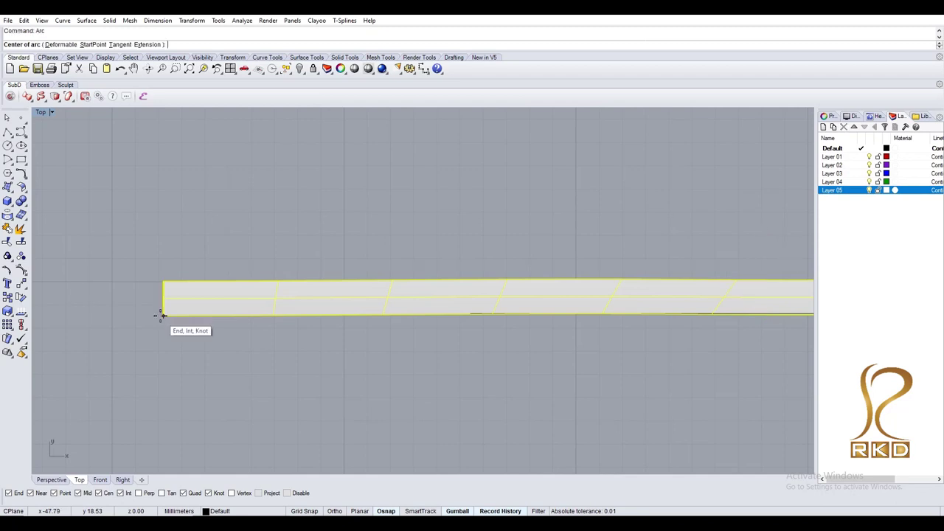
- In Right view, draw the arc profile and copy the strip's edge, then return to Top
{"action": "key", "text": "ctrl+F3"}
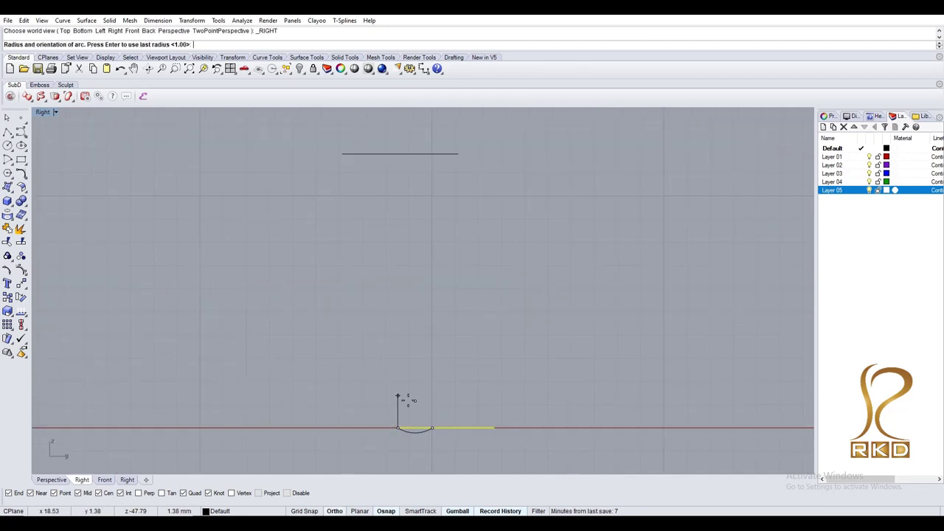
{"action": "key", "text": "ctrl+z"}
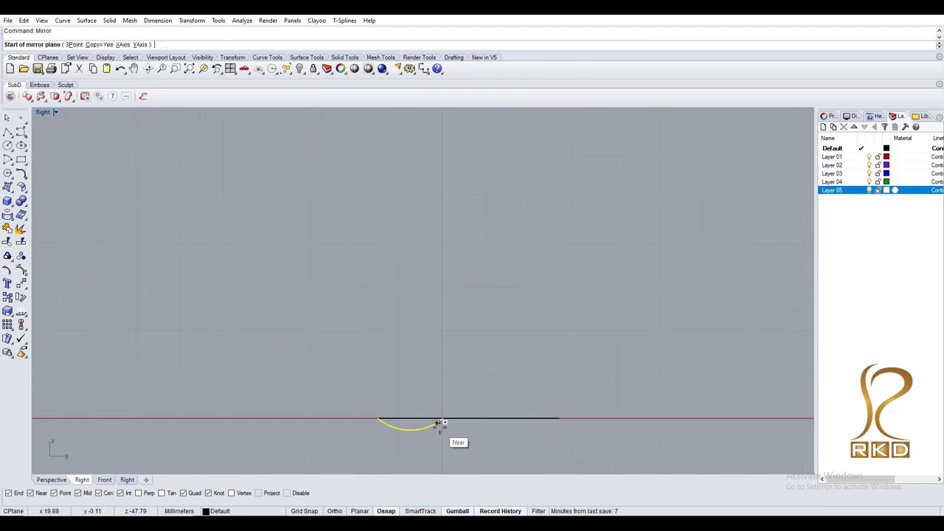
{"action": "key", "text": "ctrl+F2"}
{"action": "right_click_drag", "start_coordinate": [387, 376], "coordinate": [327, 372], "text": "ctrl+shift"}
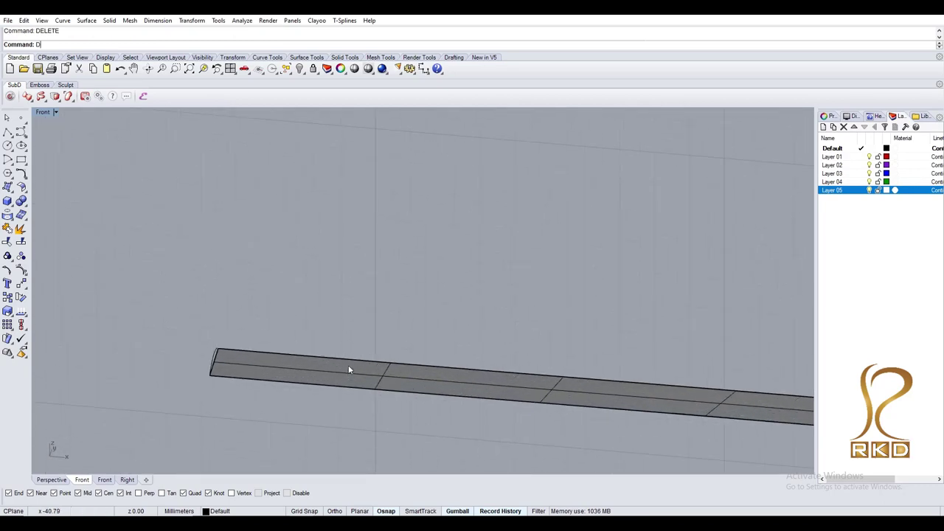
{"action": "key", "text": "Escape"}
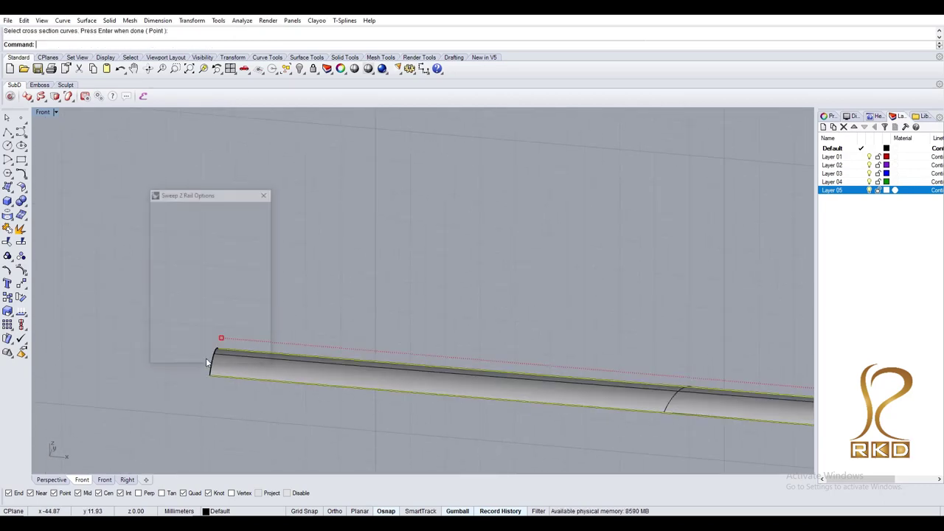
{"action": "key", "text": "ctrl+F1"}
- Mirror the strip across its end to close the teardrop loop
{"action": "scroll", "coordinate": [516, 332], "scroll_direction": "up", "scroll_amount": 3}
{"action": "scroll", "coordinate": [516, 332], "scroll_direction": "up", "scroll_amount": 2}
{"action": "scroll", "coordinate": [516, 332], "scroll_direction": "up", "scroll_amount": 2}
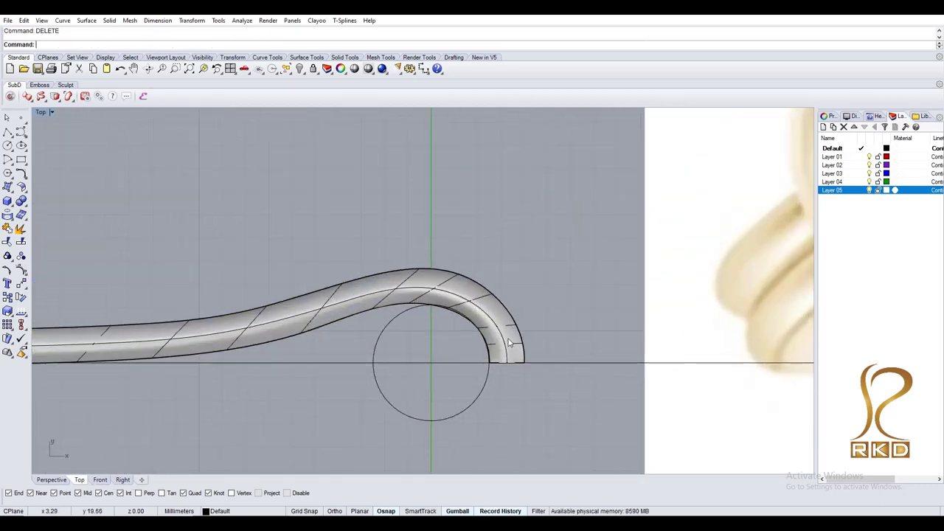
{"action": "type", "text": "Mirror"}
{"action": "key", "text": "Return"}
{"action": "left_click", "coordinate": [528, 355]}
{"action": "key", "text": "Escape"}
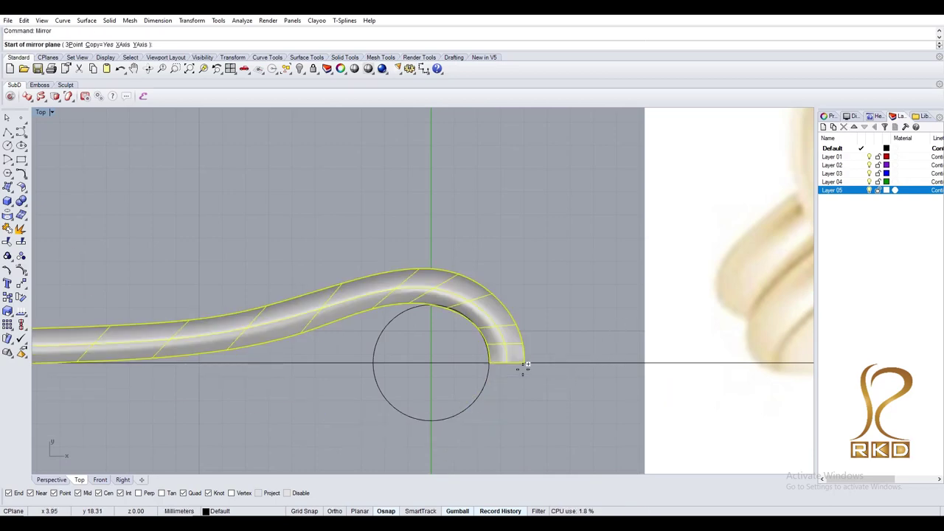
{"action": "left_click", "coordinate": [525, 364]}
{"action": "left_click", "coordinate": [528, 364]}
- Select the mirrored loop strip and start a polar array of it
{"action": "left_click", "coordinate": [513, 364]}
{"action": "scroll", "coordinate": [513, 365], "scroll_direction": "down", "scroll_amount": 1}
{"action": "scroll", "coordinate": [508, 376], "scroll_direction": "down", "scroll_amount": 1}
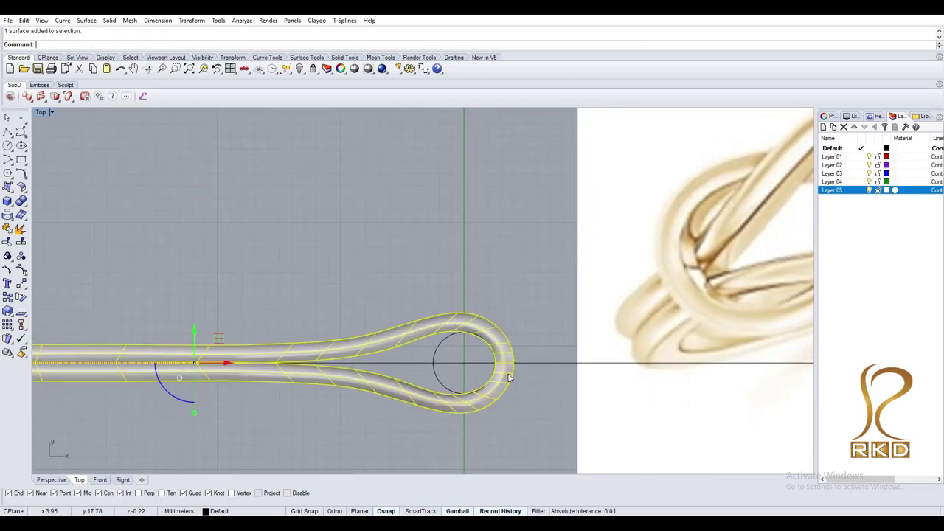
{"action": "type", "text": "ArrayPolar"}
{"action": "key", "text": "Return"}
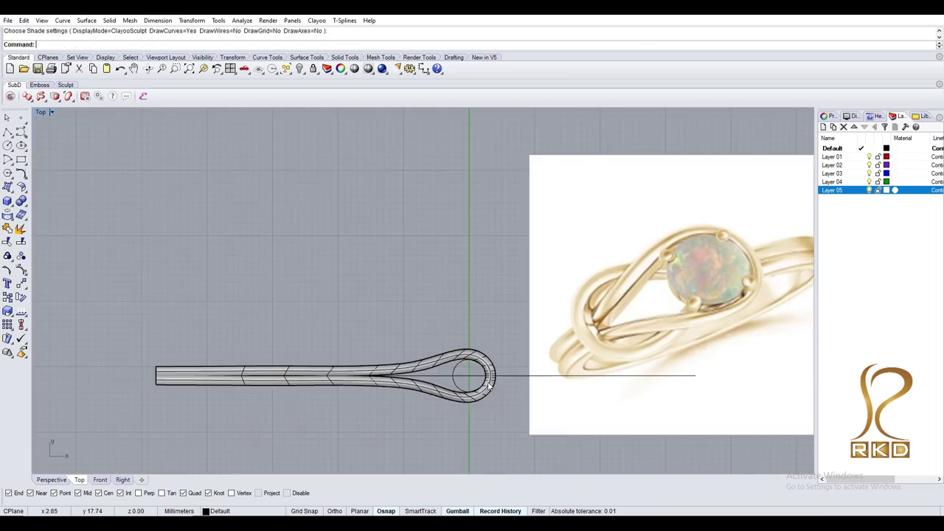
- Polar-array the loop strip into two copies about the circle centre, then undo the array
{"action": "left_click", "coordinate": [484, 359]}
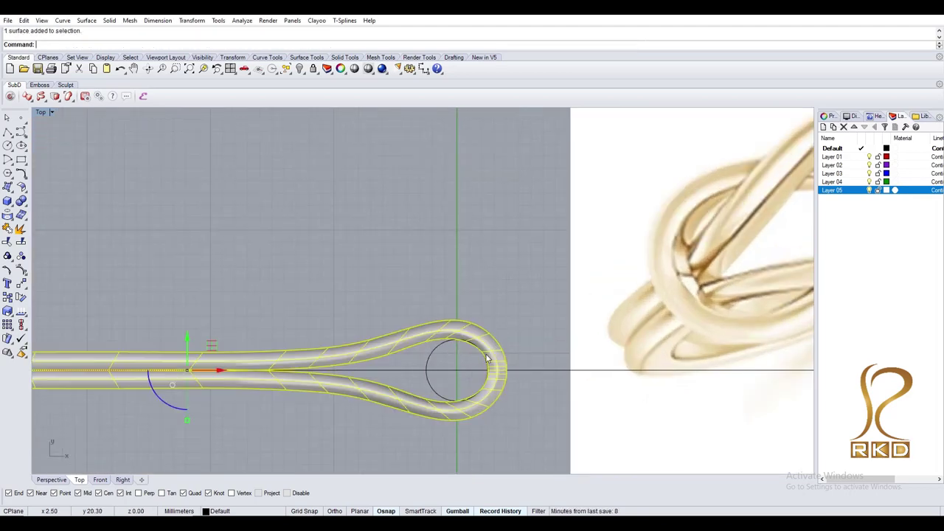
{"action": "key", "text": "Return"}
{"action": "left_click", "coordinate": [457, 371]}
{"action": "key", "text": "Return"}
{"action": "key", "text": "Return"}
{"action": "key", "text": "ctrl+z"}
{"action": "scroll", "coordinate": [455, 376], "scroll_direction": "down", "scroll_amount": 2}
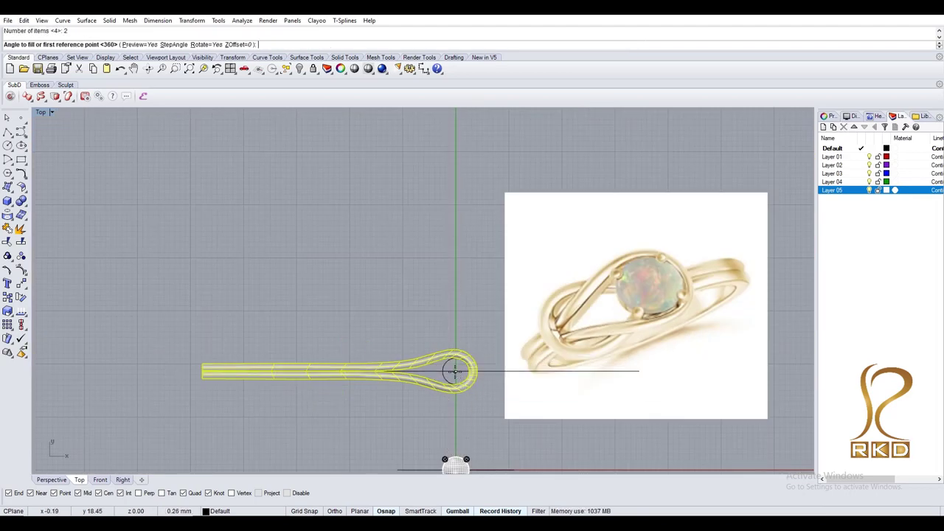
{"action": "key", "text": "Return"}
{"action": "key", "text": "Return"}
{"action": "scroll", "coordinate": [464, 372], "scroll_direction": "up", "scroll_amount": 2}
{"action": "key", "text": "ctrl+z"}
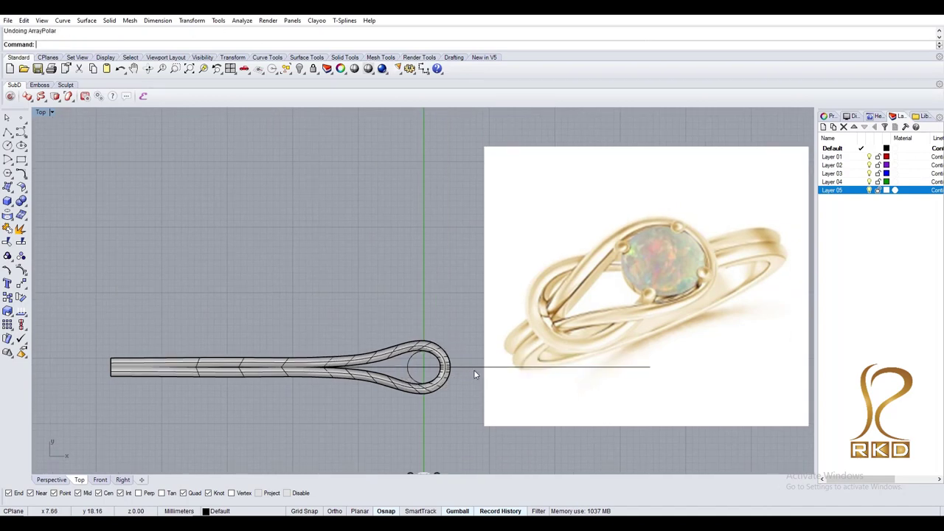
{"action": "scroll", "coordinate": [473, 374], "scroll_direction": "up", "scroll_amount": 1}
{"action": "scroll", "coordinate": [429, 379], "scroll_direction": "up", "scroll_amount": 1}
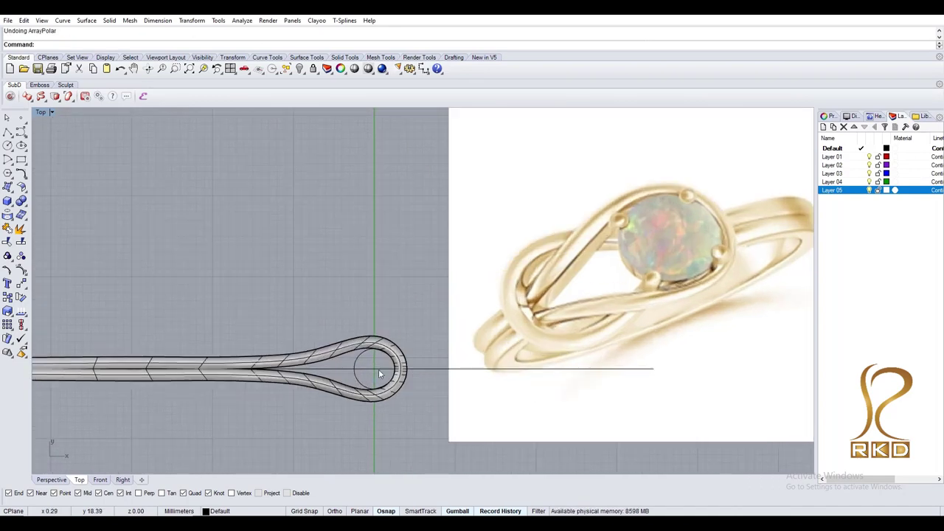
- Array the loop strip again about the circle's centre to add a rotated copy
{"action": "left_click", "coordinate": [379, 374]}
{"action": "left_click", "coordinate": [424, 381]}
{"action": "type", "text": "Aa"}
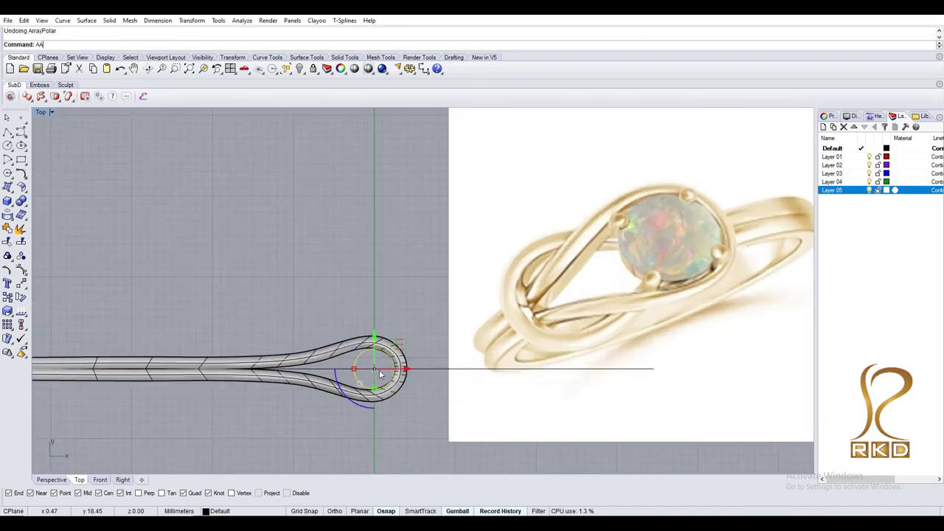
{"action": "left_click", "coordinate": [398, 358]}
{"action": "left_click", "coordinate": [369, 369]}
{"action": "key", "text": "Return"}
{"action": "key", "text": "Return"}
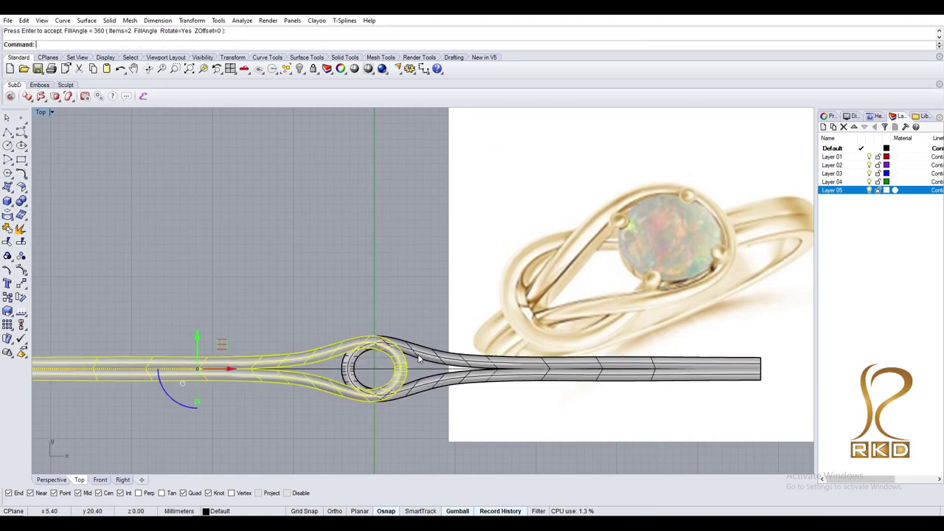
{"action": "left_click", "coordinate": [590, 379]}
- Show the loop's control points and move them further left to reshape the knot
{"action": "scroll", "coordinate": [417, 346], "scroll_direction": "down", "scroll_amount": 1}
{"action": "type", "text": "S"}
{"action": "right_click_drag", "start_coordinate": [559, 376], "coordinate": [528, 374]}
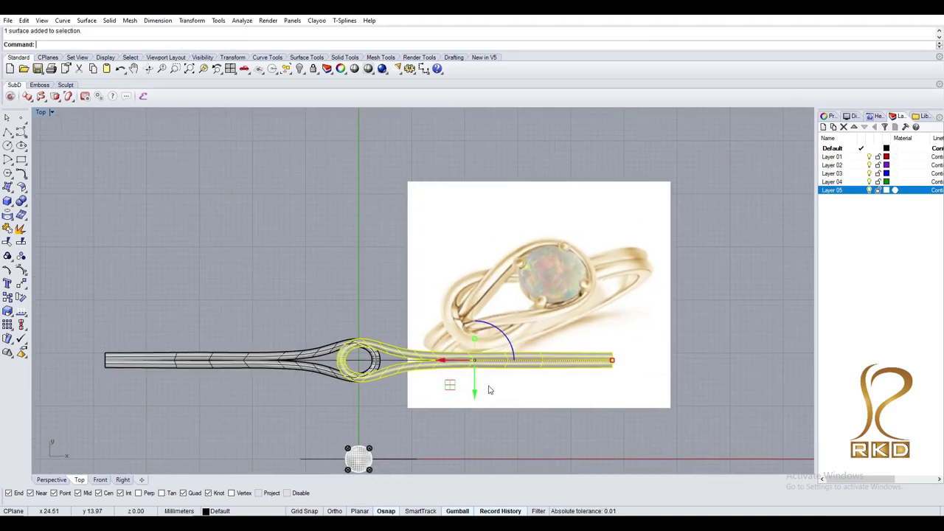
{"action": "key", "text": "F10"}
{"action": "left_click_drag", "start_coordinate": [418, 397], "coordinate": [416, 394]}
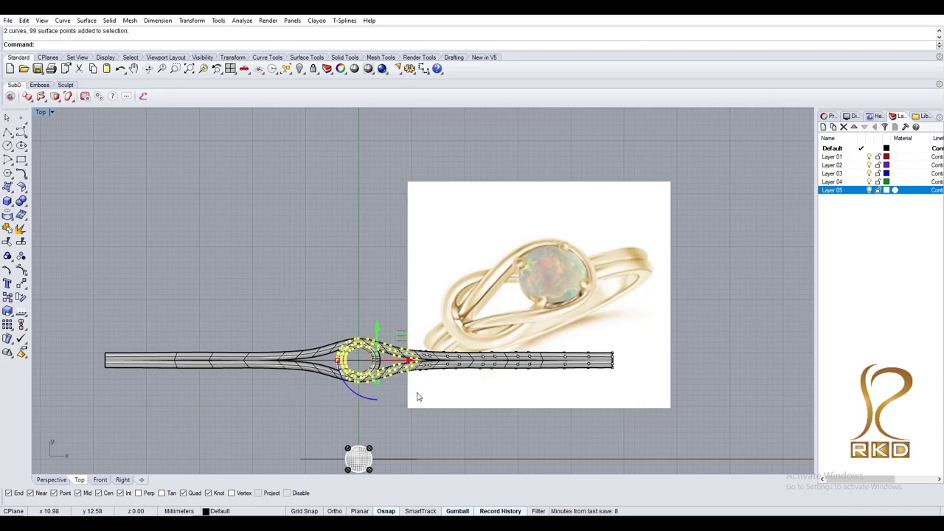
{"action": "scroll", "coordinate": [405, 418], "scroll_direction": "up", "scroll_amount": 2}
{"action": "type", "text": "m"}
{"action": "key", "text": "Return"}
{"action": "scroll", "coordinate": [385, 436], "scroll_direction": "down", "scroll_amount": 1}
{"action": "left_click", "coordinate": [395, 435]}
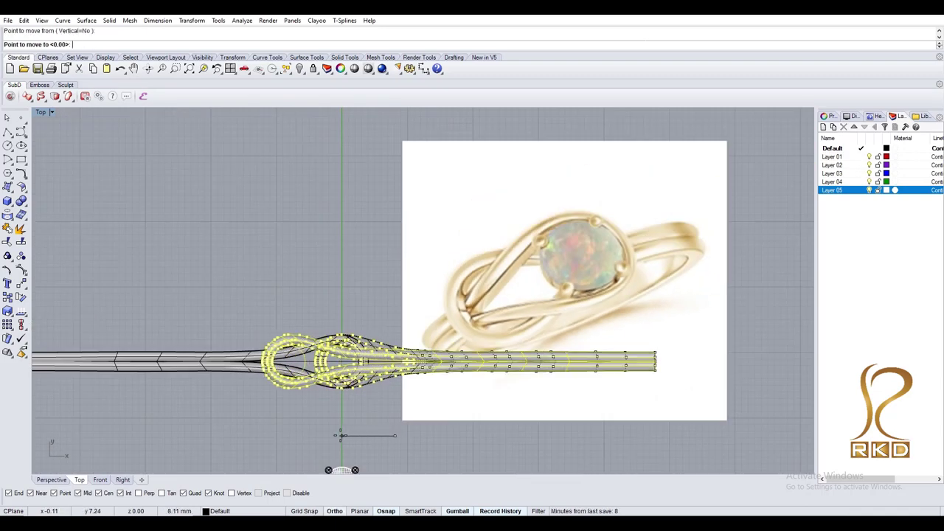
{"action": "left_click", "coordinate": [338, 436]}
{"action": "key", "text": "ctrl+alt+s"}
{"action": "right_click_drag", "start_coordinate": [375, 416], "coordinate": [397, 417]}
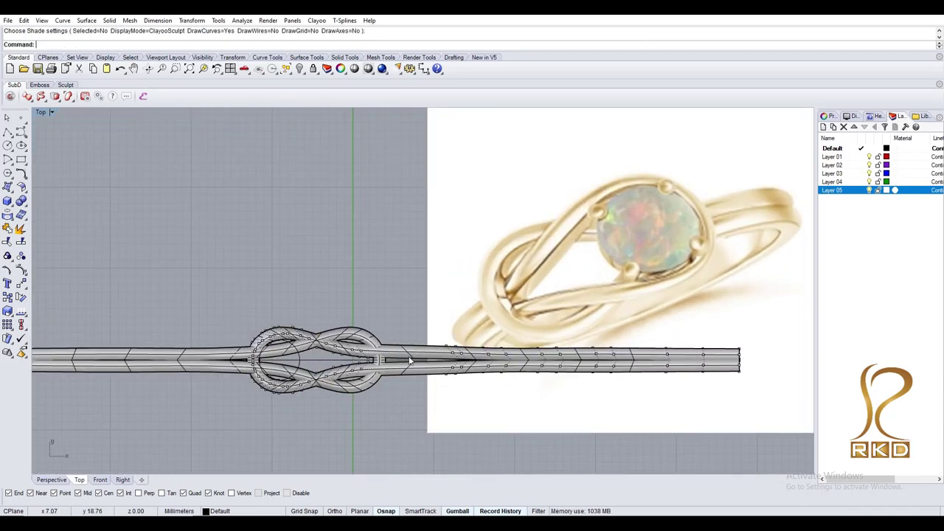
{"action": "key", "text": "ctrl+z"}
{"action": "key", "text": "ctrl+z"}
{"action": "key", "text": "ctrl+z"}
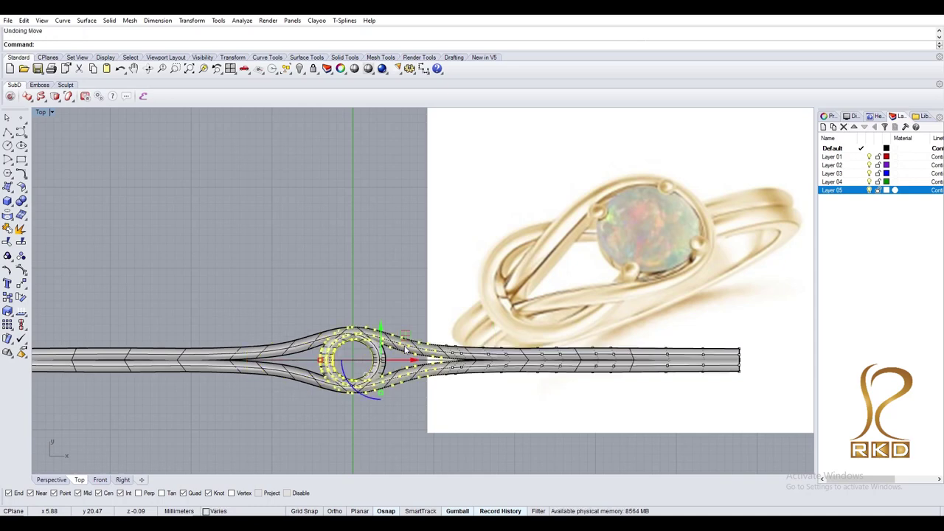
{"action": "key", "text": "ctrl+y"}
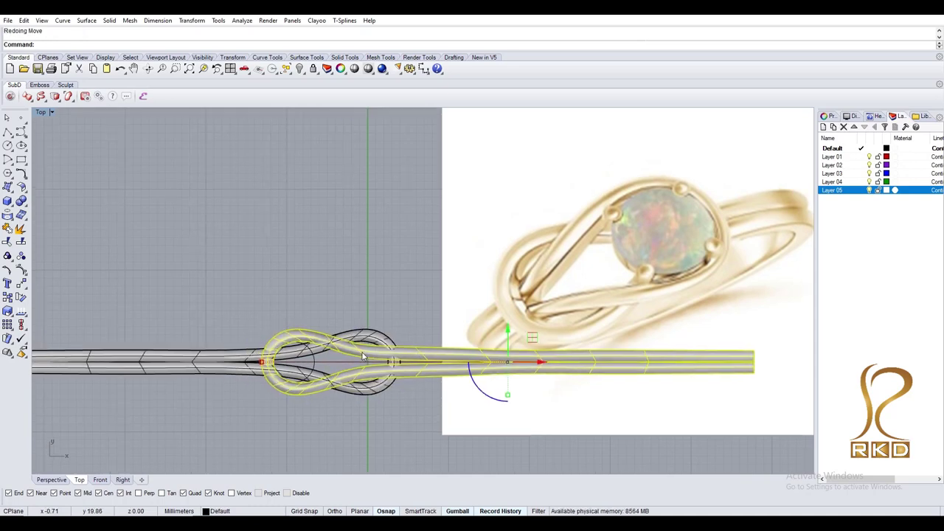
- Widen the loop leftward and select the straight bar's points with the gizmo aligned to the CPlane
{"action": "right_click_drag", "start_coordinate": [332, 370], "coordinate": [388, 376]}
{"action": "scroll", "coordinate": [388, 376], "scroll_direction": "up", "scroll_amount": 1}
{"action": "scroll", "coordinate": [388, 375], "scroll_direction": "up", "scroll_amount": 1}
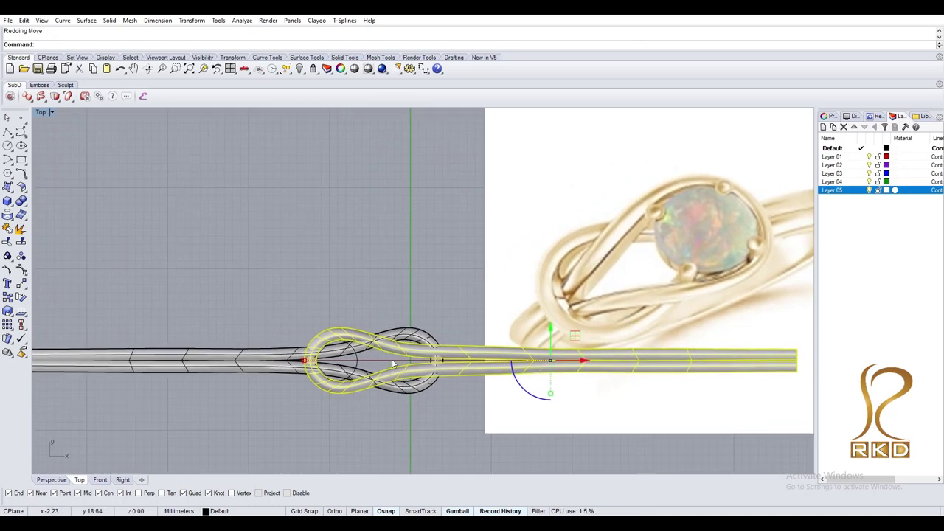
{"action": "scroll", "coordinate": [387, 375], "scroll_direction": "up", "scroll_amount": 1}
{"action": "key", "text": "F10"}
{"action": "left_click_drag", "start_coordinate": [463, 449], "coordinate": [463, 448]}
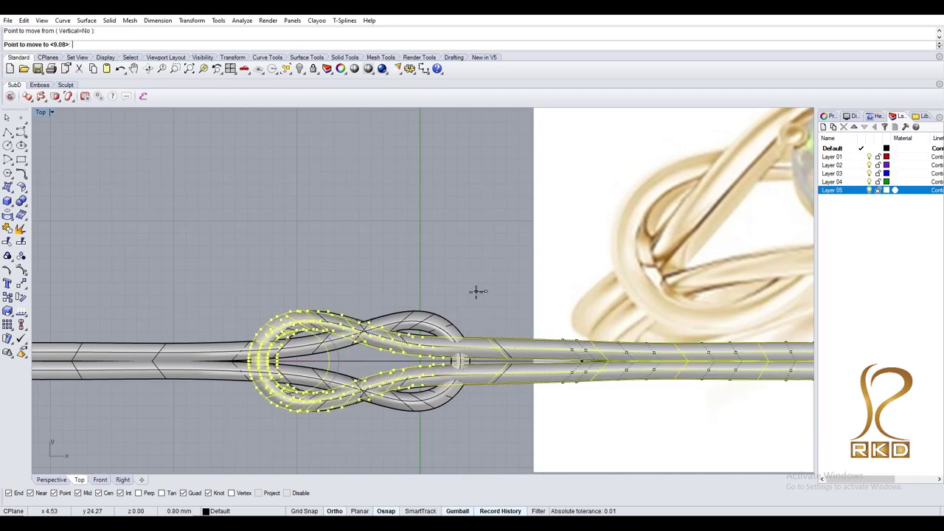
{"action": "left_click_drag", "start_coordinate": [505, 306], "coordinate": [618, 418]}
{"action": "scroll", "coordinate": [618, 417], "scroll_direction": "up", "scroll_amount": 2}
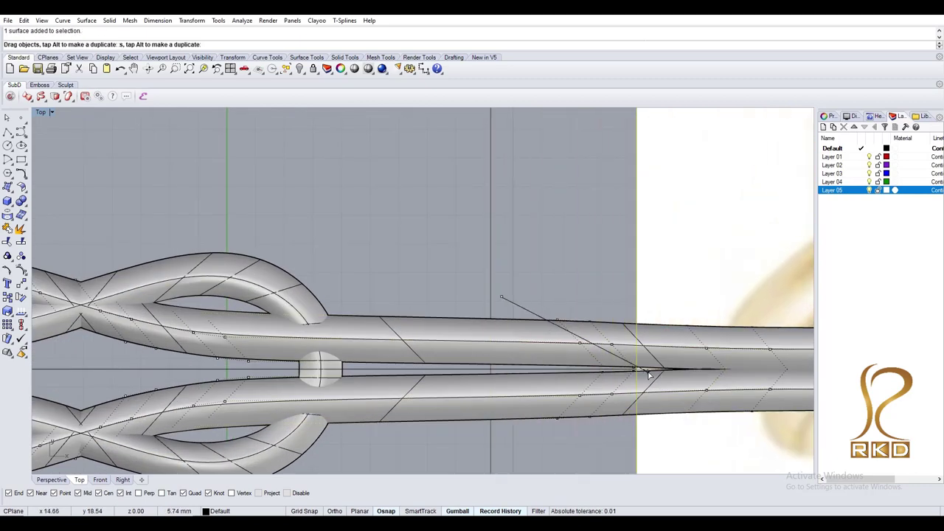
{"action": "scroll", "coordinate": [364, 374], "scroll_direction": "down", "scroll_amount": 3}
{"action": "scroll", "coordinate": [364, 374], "scroll_direction": "down", "scroll_amount": 3}
{"action": "left_click", "coordinate": [459, 320]}
- Move the reference photo up above the band and bring the loop end into view
{"action": "left_click", "coordinate": [443, 273]}
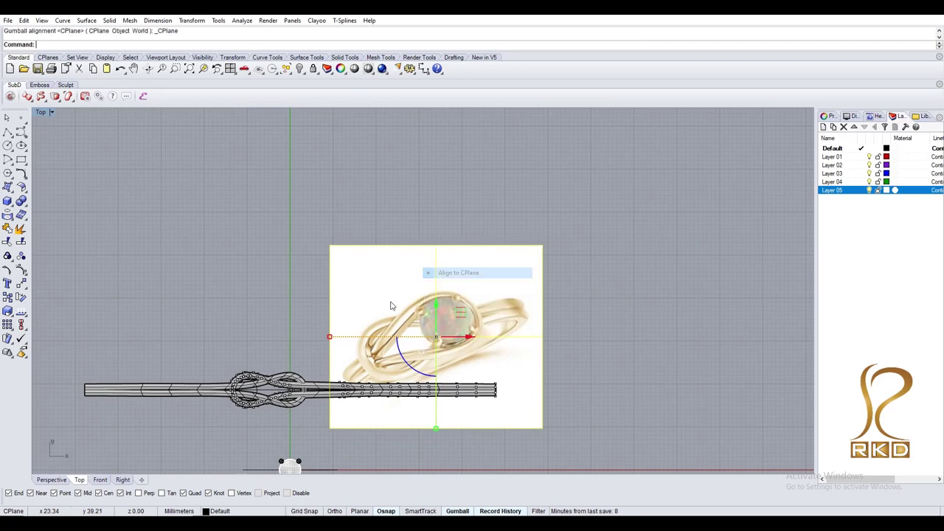
{"action": "left_click_drag", "start_coordinate": [377, 349], "coordinate": [358, 214]}
{"action": "type", "text": "L"}
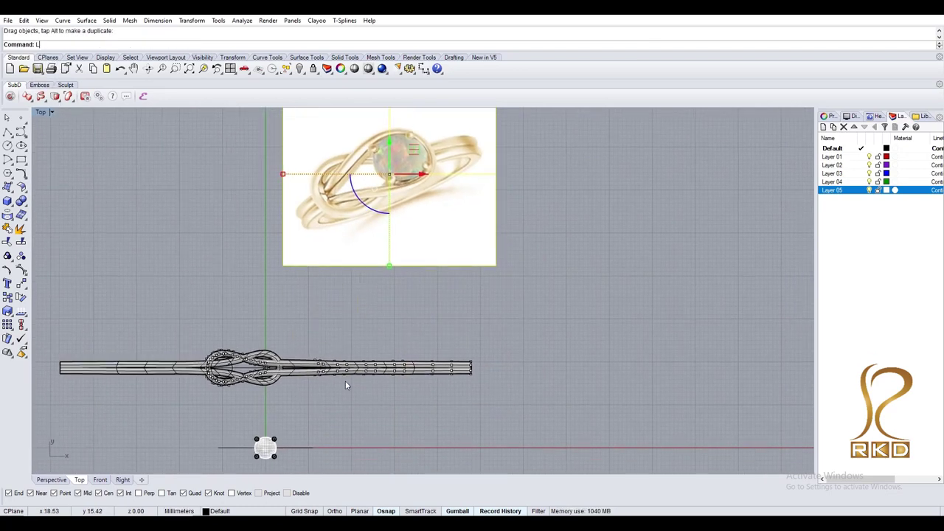
{"action": "scroll", "coordinate": [338, 368], "scroll_direction": "up", "scroll_amount": 5}
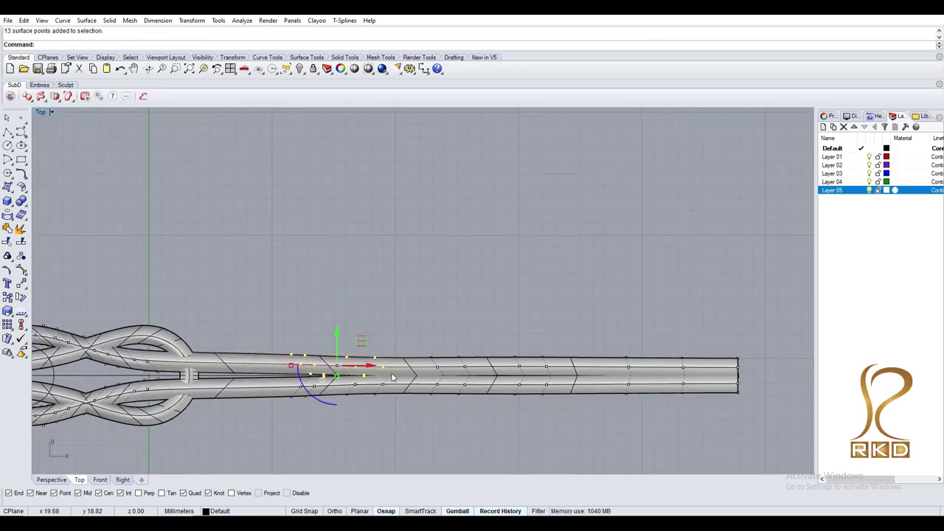
{"action": "scroll", "coordinate": [392, 378], "scroll_direction": "up", "scroll_amount": 3}
{"action": "key", "text": "ctrl+alt+w"}
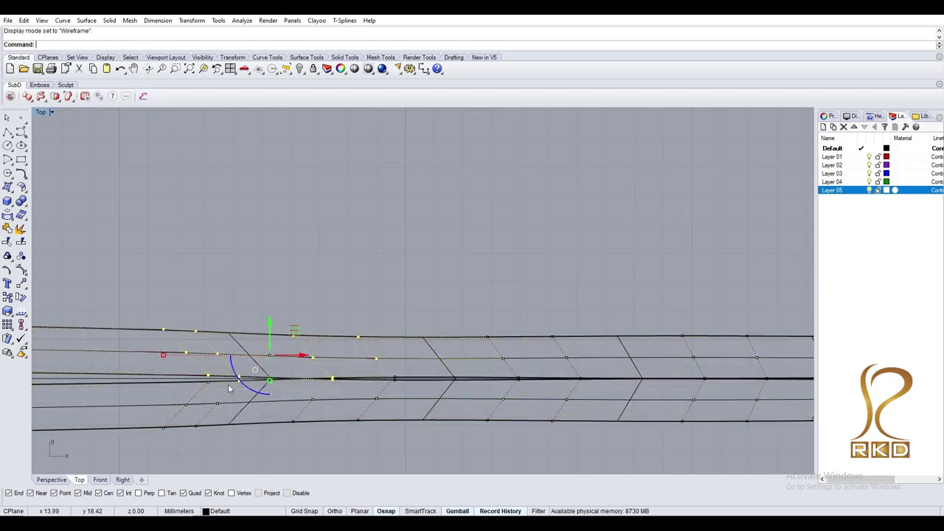
{"action": "scroll", "coordinate": [229, 389], "scroll_direction": "down", "scroll_amount": 3}
{"action": "right_click_drag", "start_coordinate": [228, 389], "coordinate": [391, 355]}
{"action": "key", "text": "ctrl+alt+s"}
{"action": "scroll", "coordinate": [388, 352], "scroll_direction": "up", "scroll_amount": 4}
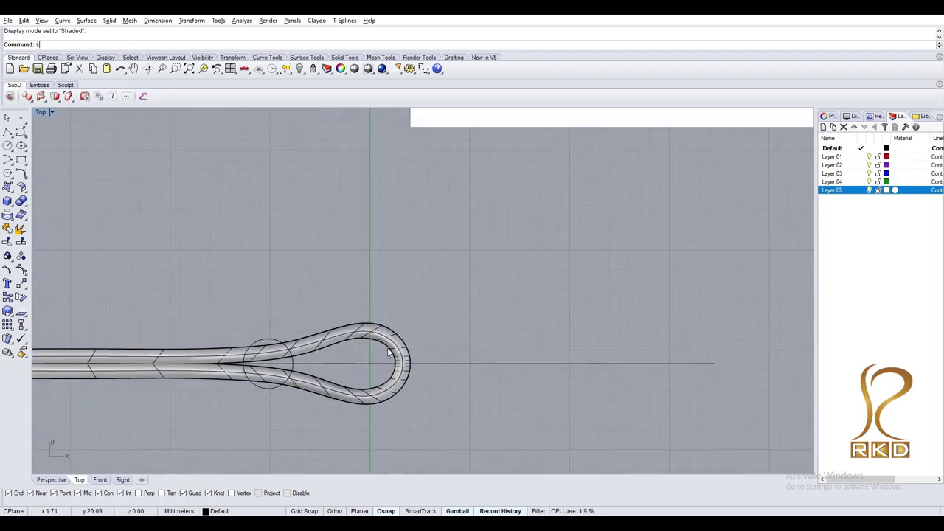
- Split the loop surface so only one half remains
{"action": "left_click", "coordinate": [389, 353]}
{"action": "scroll", "coordinate": [408, 352], "scroll_direction": "up", "scroll_amount": 1}
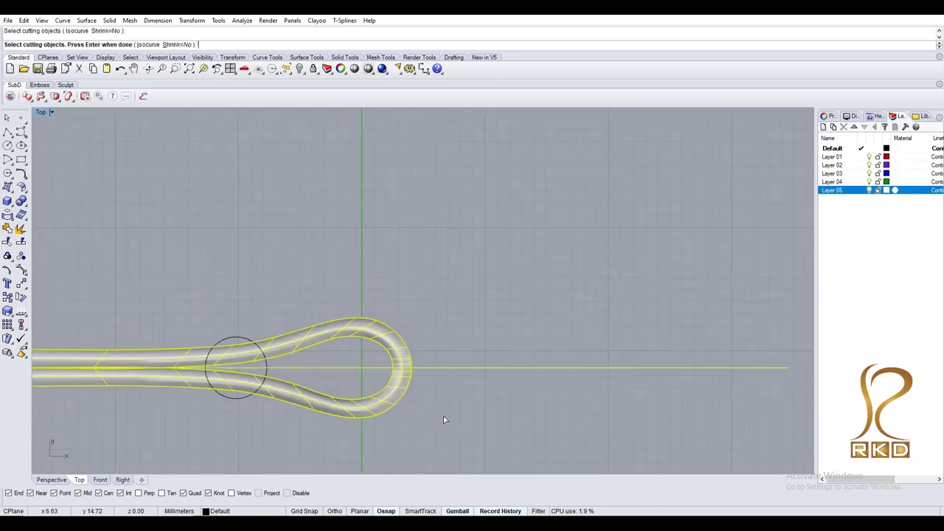
{"action": "key", "text": "Return"}
{"action": "scroll", "coordinate": [354, 355], "scroll_direction": "down", "scroll_amount": 2}
{"action": "scroll", "coordinate": [410, 355], "scroll_direction": "down", "scroll_amount": 2}
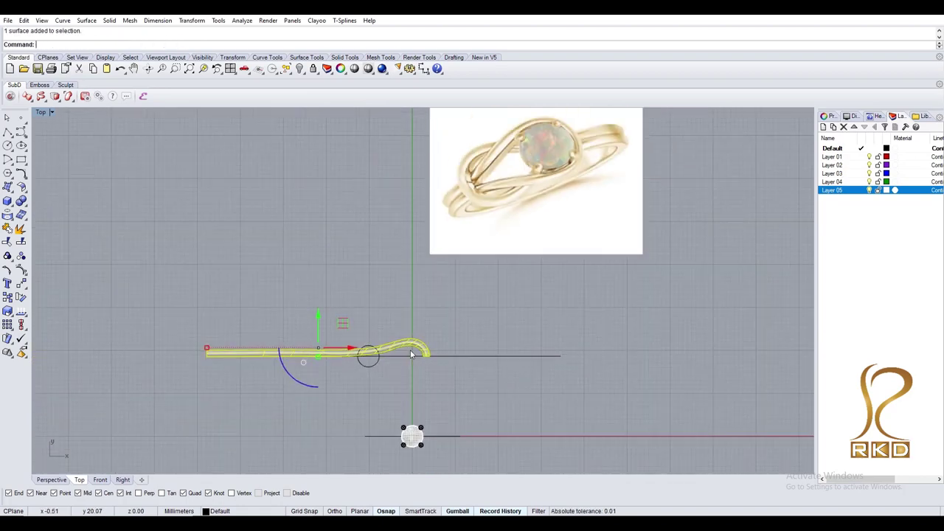
{"action": "scroll", "coordinate": [411, 355], "scroll_direction": "up", "scroll_amount": 3}
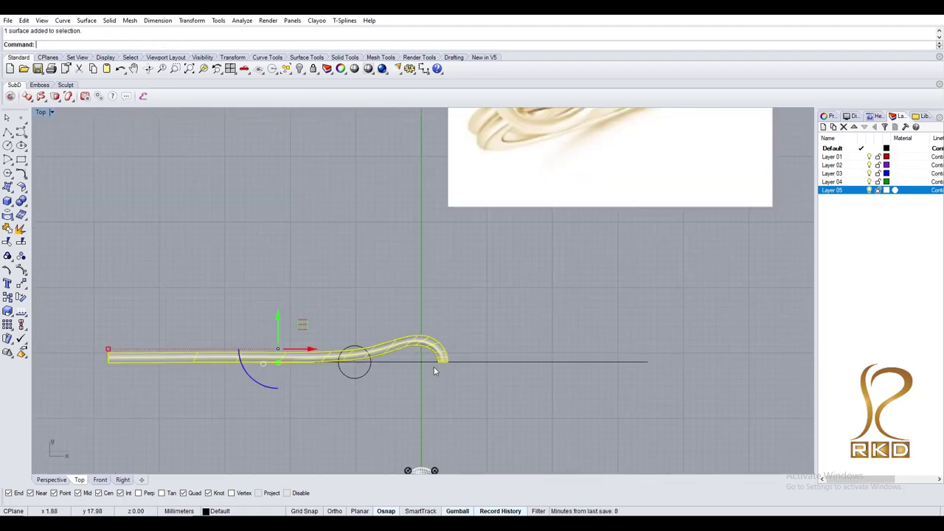
- Mirror the loop half into a copy and group the two halves together
{"action": "left_click", "coordinate": [425, 363]}
{"action": "left_click", "coordinate": [447, 376]}
{"action": "left_click", "coordinate": [446, 379], "text": "shift"}
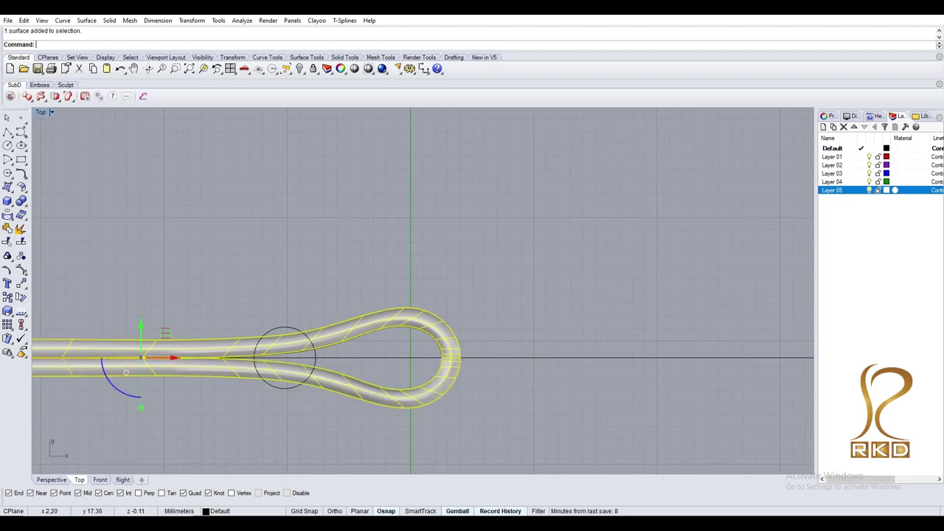
{"action": "key", "text": "ctrl+g"}
{"action": "scroll", "coordinate": [443, 383], "scroll_direction": "down", "scroll_amount": 3}
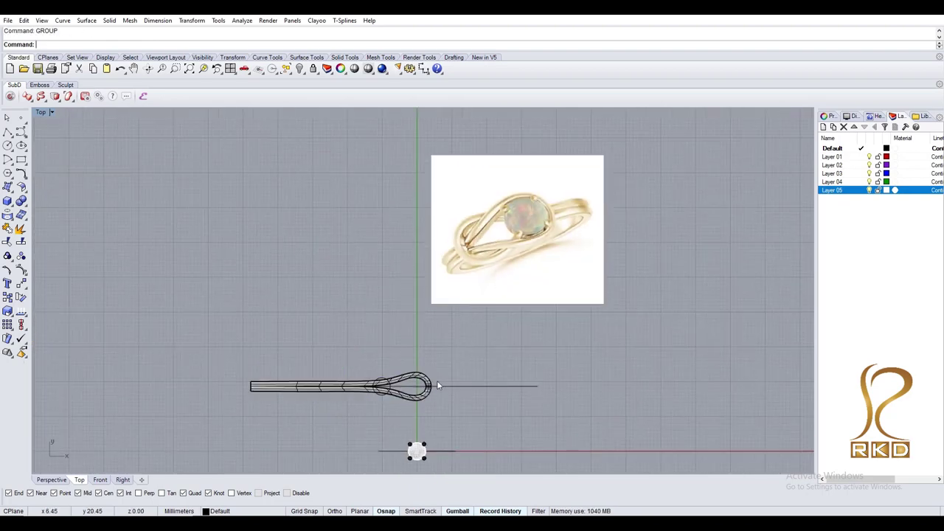
{"action": "scroll", "coordinate": [437, 385], "scroll_direction": "up", "scroll_amount": 3}
- Select the grouped loop surfaces from among the overlapping objects
{"action": "left_click", "coordinate": [428, 375]}
{"action": "scroll", "coordinate": [420, 372], "scroll_direction": "up", "scroll_amount": 2}
{"action": "left_click", "coordinate": [418, 371]}
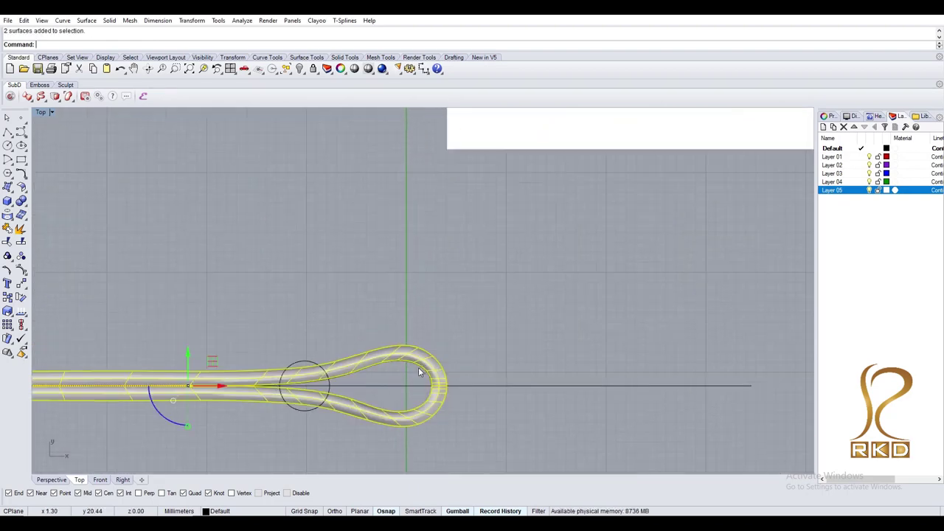
{"action": "key", "text": "Escape"}
{"action": "left_click", "coordinate": [420, 361]}
{"action": "key", "text": "Escape"}
{"action": "scroll", "coordinate": [442, 392], "scroll_direction": "down", "scroll_amount": 1}
{"action": "left_click", "coordinate": [412, 361]}
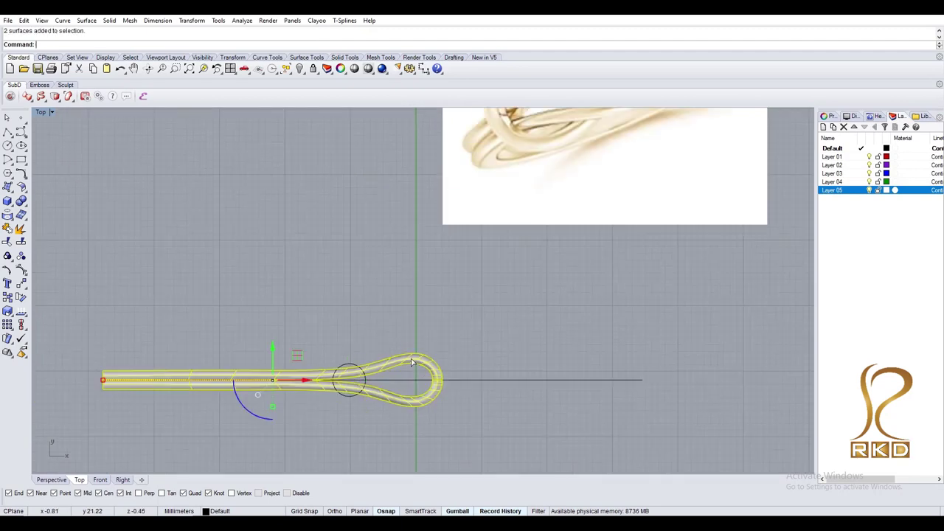
{"action": "right_click_drag", "start_coordinate": [421, 401], "coordinate": [397, 397]}
- Turn on the grouped loop's control points and move them right to reshape the loop
{"action": "key", "text": "F10"}
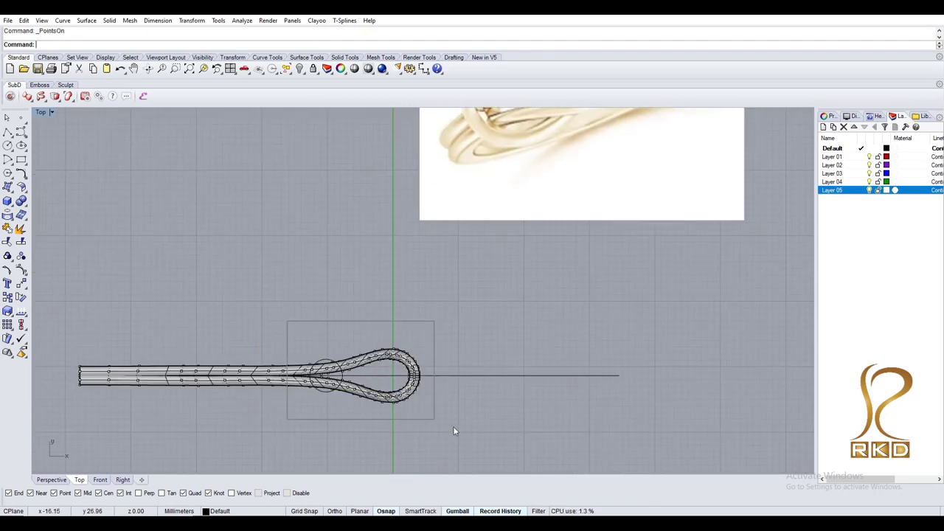
{"action": "left_click_drag", "start_coordinate": [454, 431], "coordinate": [433, 419]}
{"action": "scroll", "coordinate": [293, 347], "scroll_direction": "up", "scroll_amount": 2}
{"action": "scroll", "coordinate": [293, 347], "scroll_direction": "up", "scroll_amount": 1}
{"action": "scroll", "coordinate": [305, 356], "scroll_direction": "up", "scroll_amount": 1}
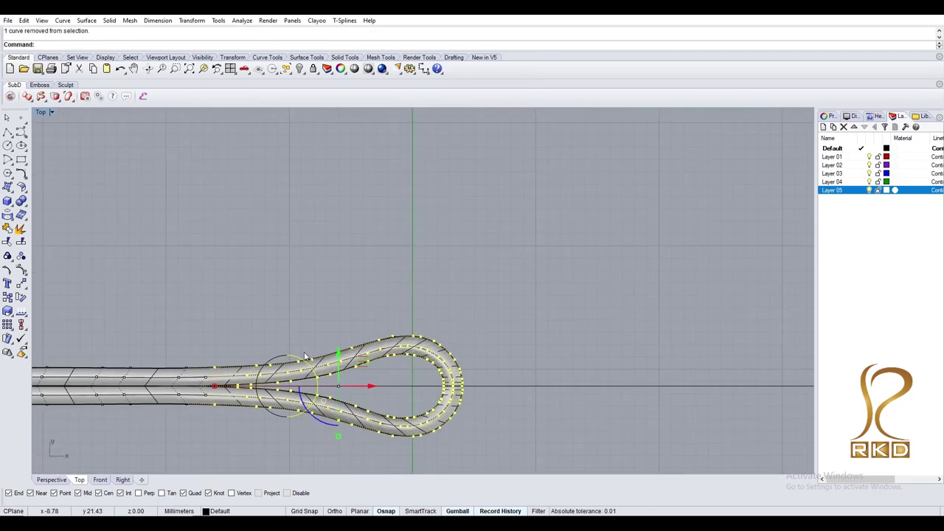
{"action": "scroll", "coordinate": [293, 357], "scroll_direction": "down", "scroll_amount": 2}
{"action": "key", "text": "m"}
{"action": "key", "text": "Return"}
{"action": "left_click", "coordinate": [317, 314]}
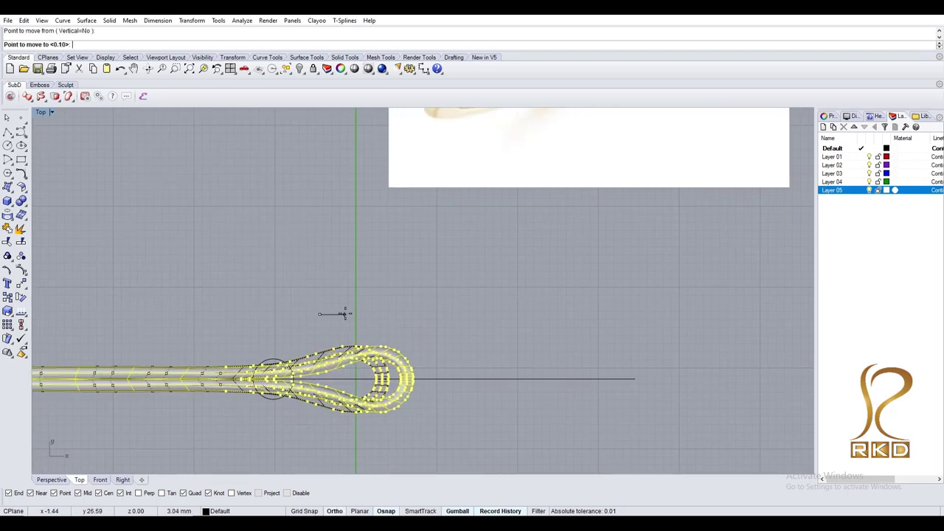
{"action": "left_click", "coordinate": [355, 314]}
{"action": "scroll", "coordinate": [493, 365], "scroll_direction": "down", "scroll_amount": 2}
{"action": "type", "text": "SC"}
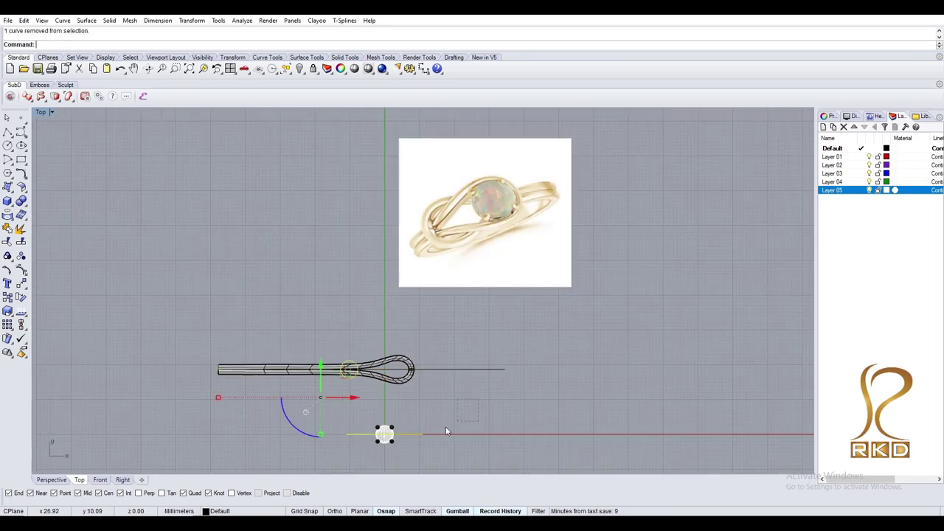
{"action": "scroll", "coordinate": [396, 376], "scroll_direction": "up", "scroll_amount": 2}
{"action": "left_click", "coordinate": [396, 378]}
{"action": "scroll", "coordinate": [398, 377], "scroll_direction": "up", "scroll_amount": 1}
- Run ArrayPolar to create two interlocking loops over 360 degrees
{"action": "scroll", "coordinate": [369, 375], "scroll_direction": "up", "scroll_amount": 1}
{"action": "type", "text": "ArrayPolar"}
{"action": "key", "text": "Return"}
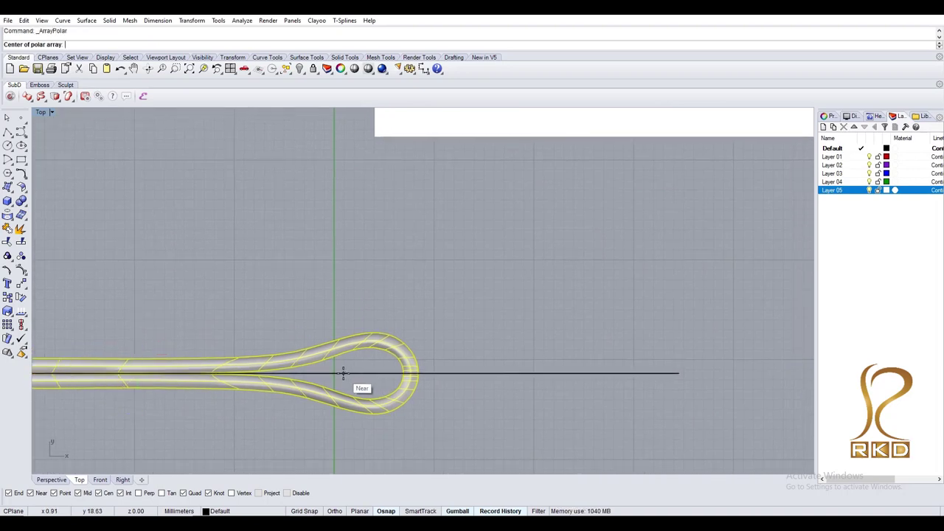
{"action": "key", "text": "Return"}
{"action": "key", "text": "Return"}
{"action": "scroll", "coordinate": [347, 391], "scroll_direction": "down", "scroll_amount": 3}
{"action": "key", "text": "Return"}
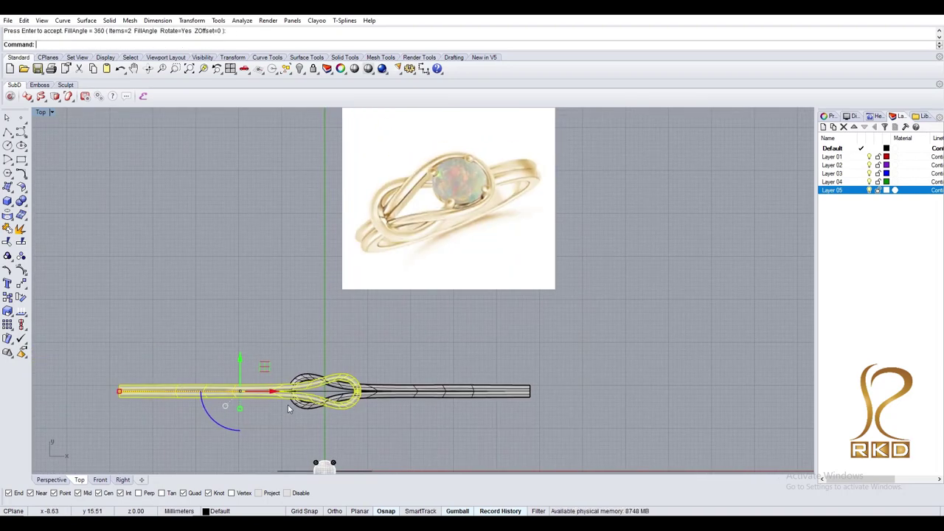
- Stretch the two loops along the band with Scale1D and set the extrusion length
{"action": "scroll", "coordinate": [166, 377], "scroll_direction": "up", "scroll_amount": 2}
{"action": "type", "text": "S"}
{"action": "left_click", "coordinate": [92, 393]}
{"action": "scroll", "coordinate": [495, 337], "scroll_direction": "up", "scroll_amount": 2}
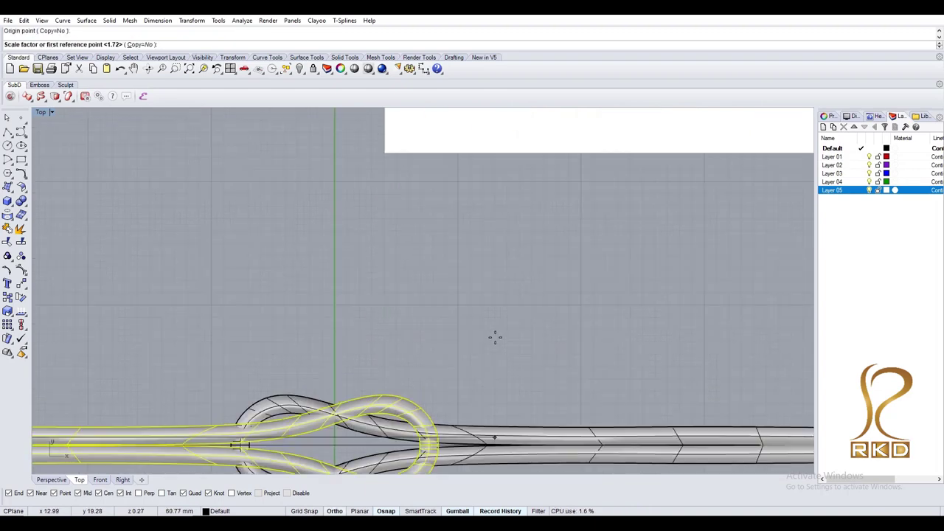
{"action": "left_click", "coordinate": [499, 337]}
{"action": "left_click", "coordinate": [480, 354]}
{"action": "scroll", "coordinate": [453, 375], "scroll_direction": "down", "scroll_amount": 2}
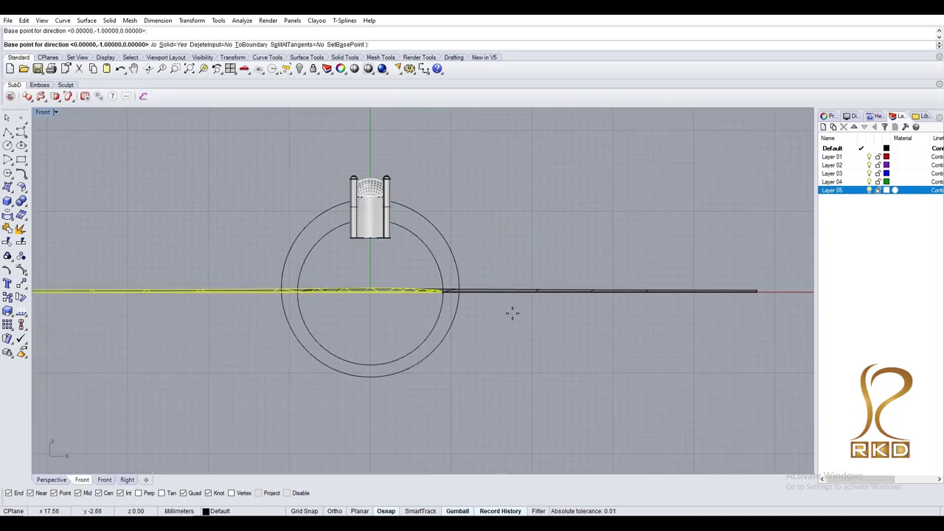
{"action": "left_click", "coordinate": [514, 351]}
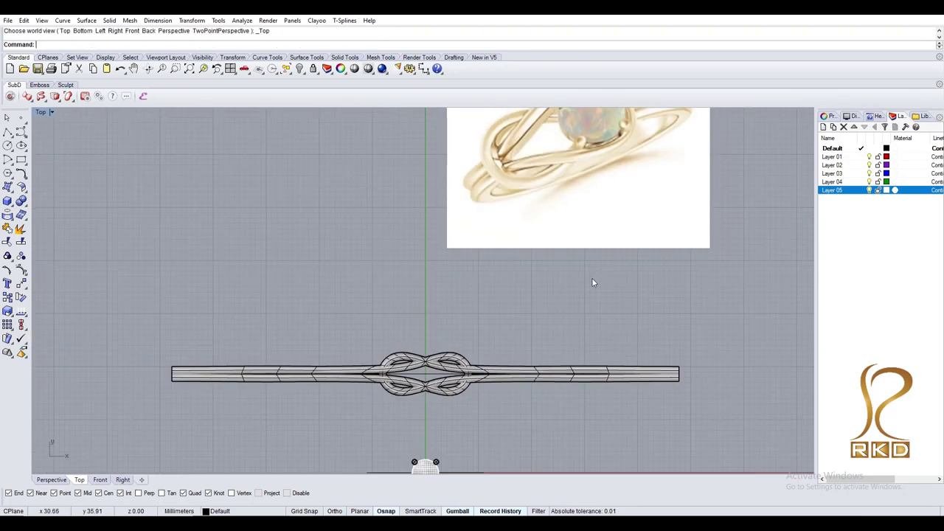
{"action": "left_click_drag", "start_coordinate": [591, 282], "coordinate": [468, 396]}
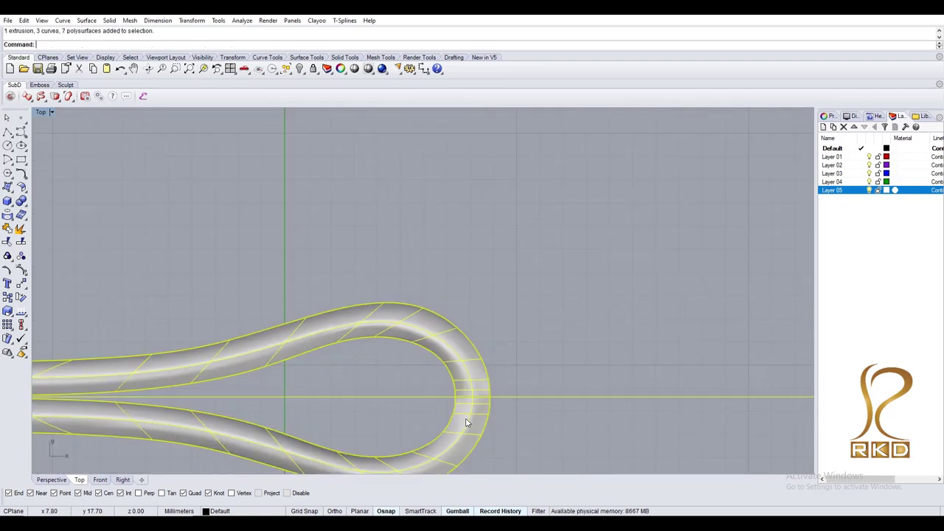
{"action": "scroll", "coordinate": [466, 426], "scroll_direction": "down", "scroll_amount": 10}
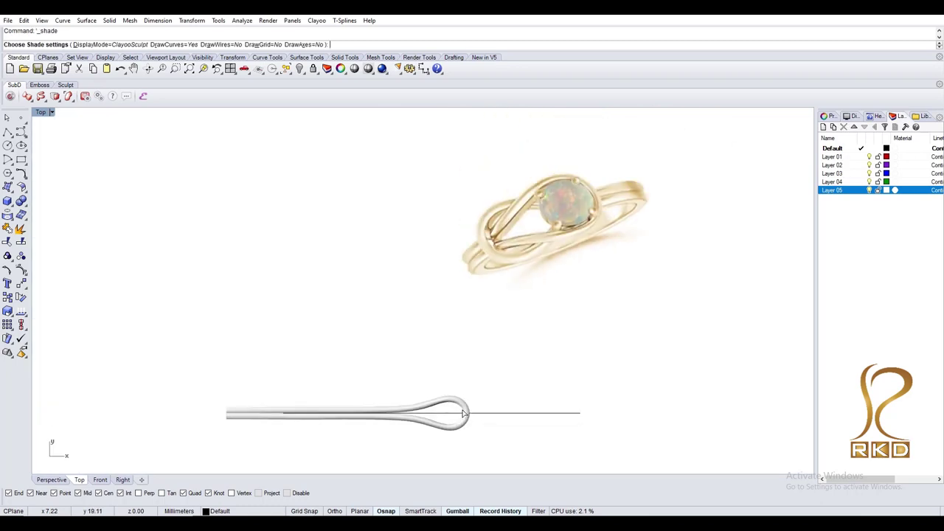
- Enclose the band in a CageEdit deformation cage with the default cage settings
{"action": "left_click", "coordinate": [464, 413]}
{"action": "scroll", "coordinate": [464, 413], "scroll_direction": "up", "scroll_amount": 5}
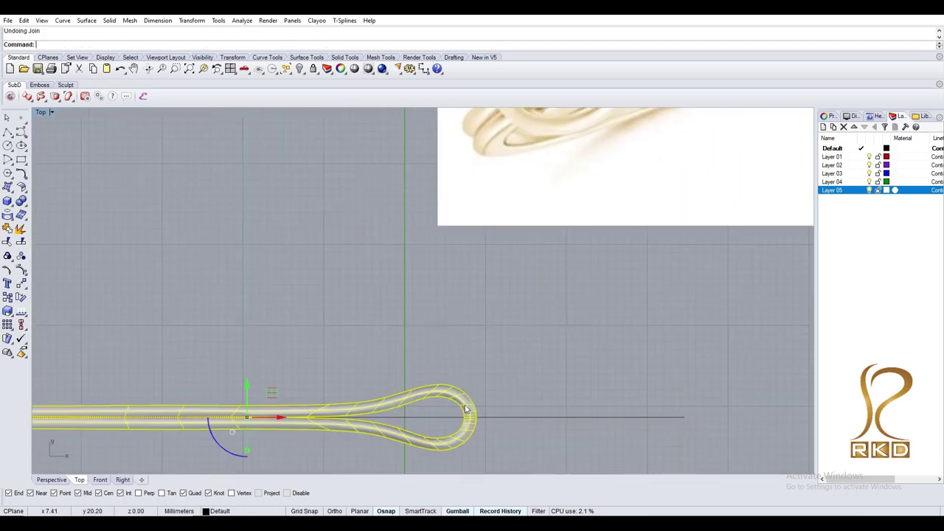
{"action": "type", "text": "co"}
{"action": "key", "text": "Return"}
{"action": "key", "text": "Return"}
{"action": "key", "text": "Return"}
{"action": "scroll", "coordinate": [321, 427], "scroll_direction": "down", "scroll_amount": 3}
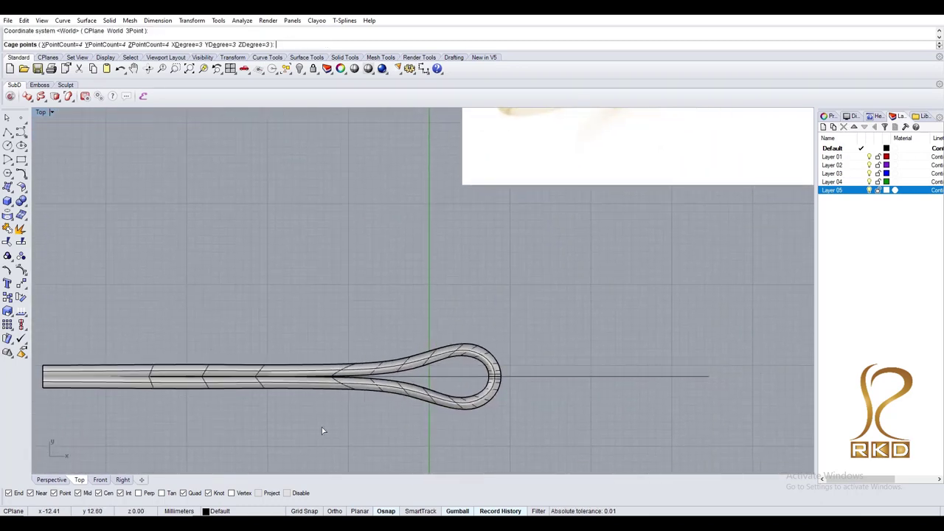
{"action": "key", "text": "Return"}
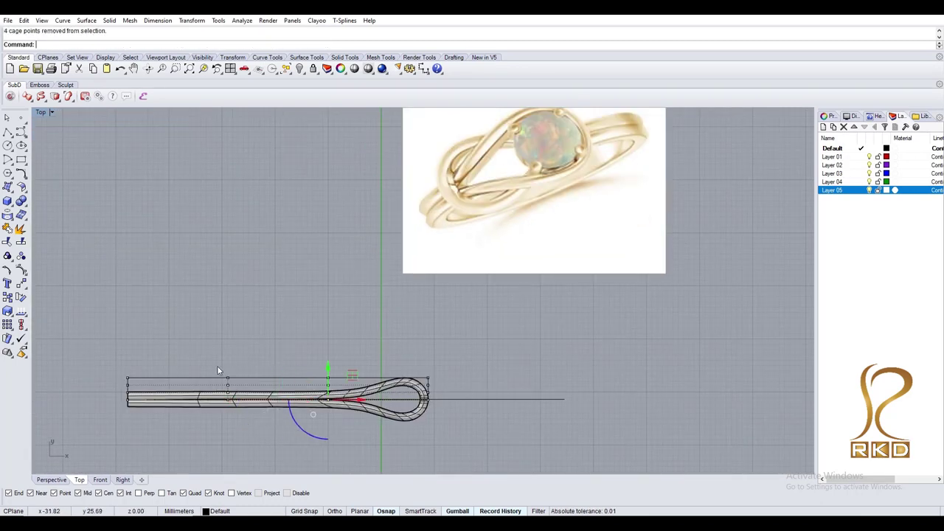
{"action": "type", "text": "m"}
{"action": "key", "text": "Return"}
{"action": "scroll", "coordinate": [289, 405], "scroll_direction": "up", "scroll_amount": 4}
{"action": "key", "text": "Escape"}
{"action": "scroll", "coordinate": [454, 349], "scroll_direction": "down", "scroll_amount": 3}
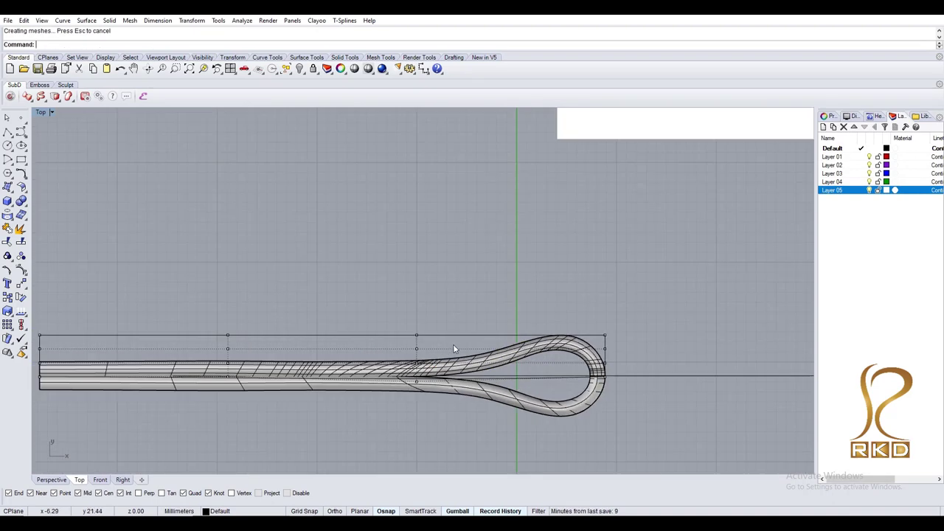
- Delete the lower loop piece, keeping the curved hook piece
{"action": "left_click", "coordinate": [538, 412]}
{"action": "key", "text": "Delete"}
{"action": "left_click", "coordinate": [595, 373]}
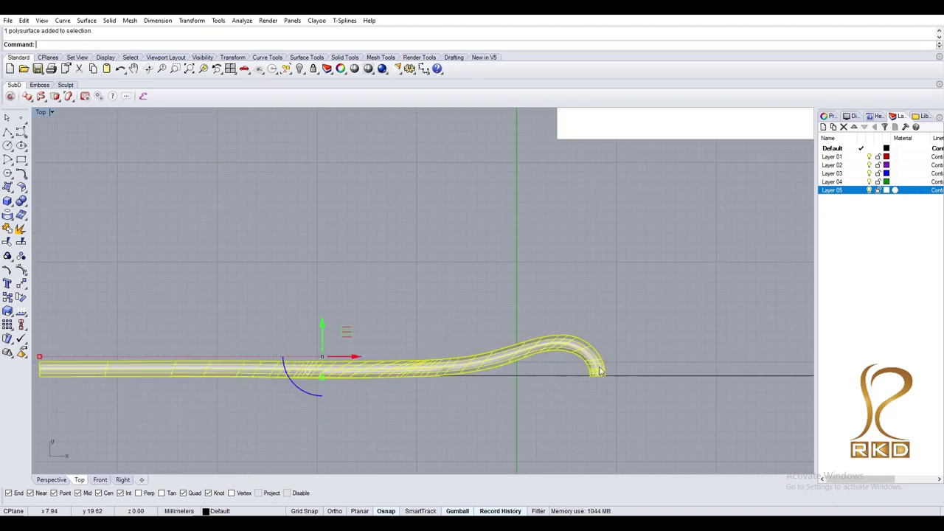
{"action": "key", "text": "Delete"}
{"action": "right_click_drag", "start_coordinate": [614, 374], "coordinate": [516, 373]}
{"action": "key", "text": "ctrl+z"}
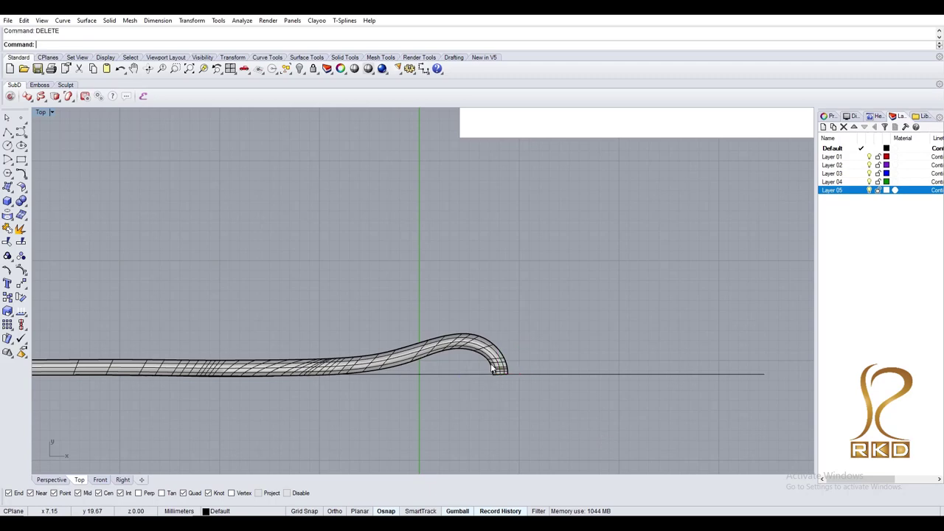
- Begin mirroring the hook band by setting the mirror line's start point
{"action": "left_click", "coordinate": [492, 369]}
{"action": "type", "text": "mirror"}
{"action": "key", "text": "Return"}
{"action": "left_click", "coordinate": [483, 381]}
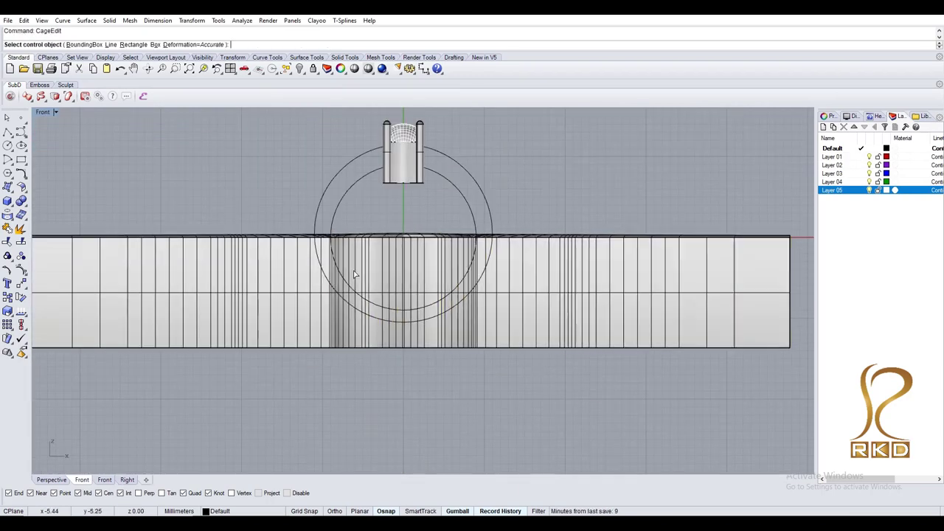
- Create a control cage around the band, setting its Z point count
{"action": "key", "text": "Return"}
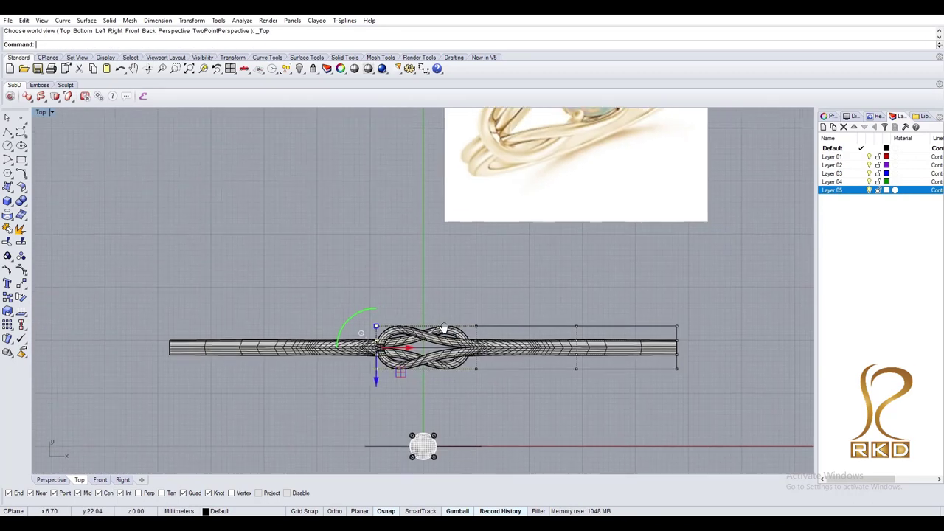
{"action": "right_click_drag", "start_coordinate": [444, 327], "coordinate": [424, 329]}
{"action": "left_click_drag", "start_coordinate": [429, 297], "coordinate": [466, 385]}
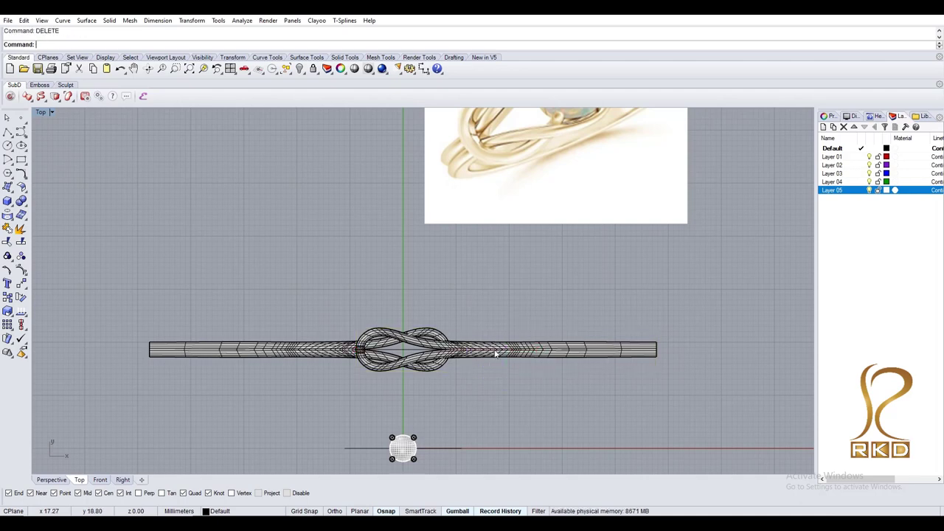
{"action": "key", "text": "Return"}
{"action": "type", "text": "7"}
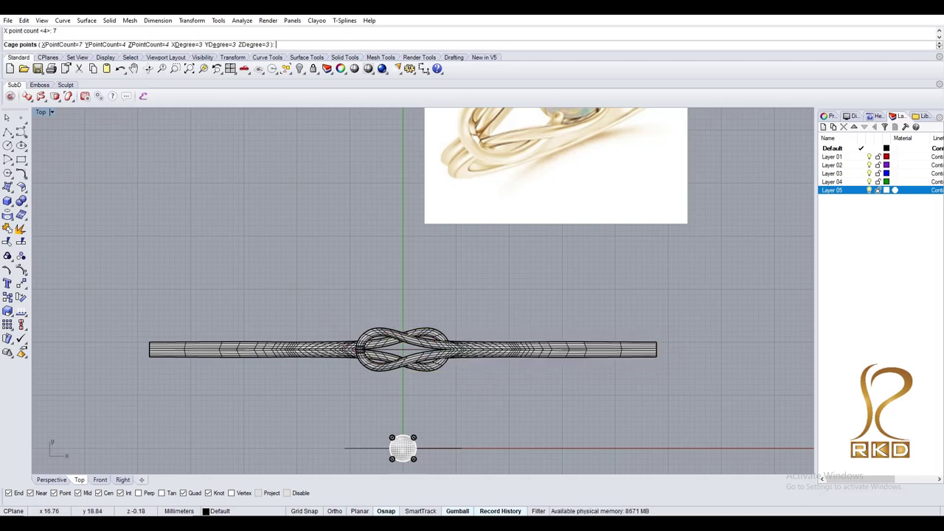
{"action": "type", "text": "z"}
{"action": "key", "text": "Return"}
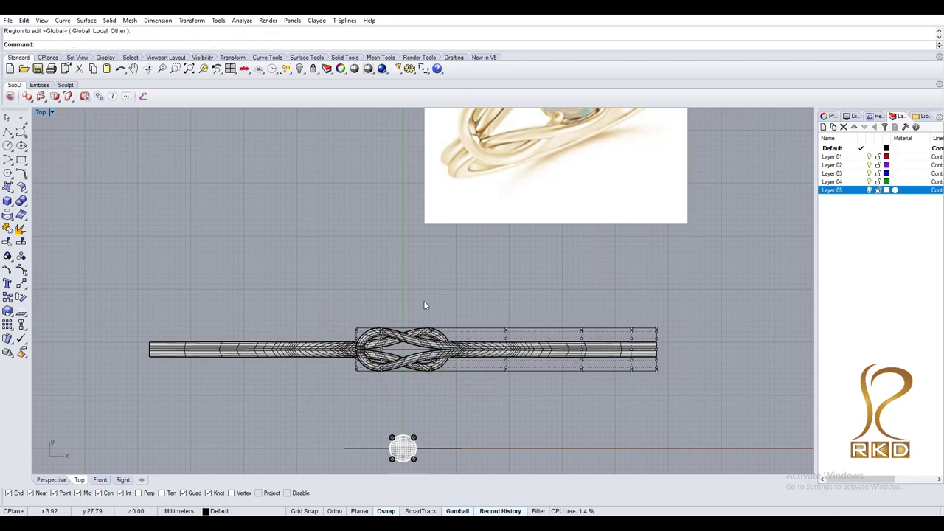
{"action": "key", "text": "Return"}
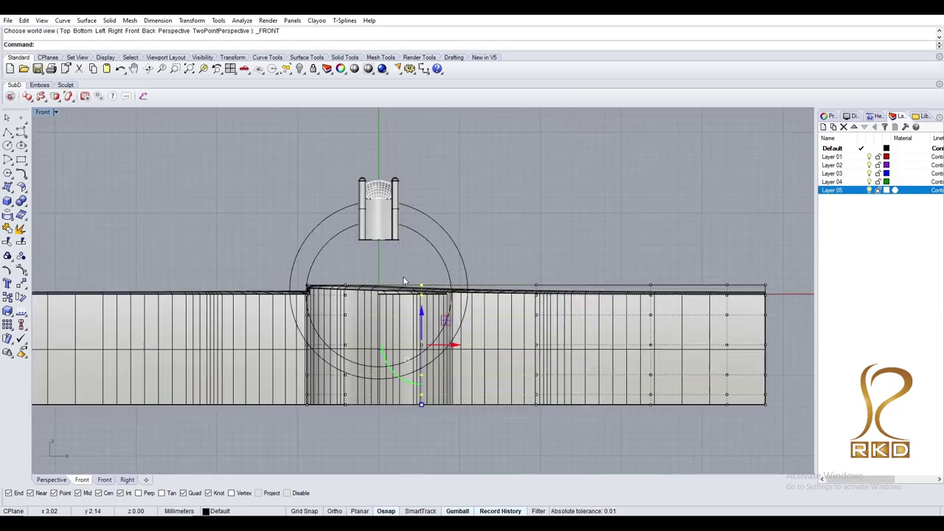
- Select the cage points above the knot and lift them to raise the band's top
{"action": "left_click_drag", "start_coordinate": [436, 310], "coordinate": [436, 311]}
{"action": "scroll", "coordinate": [437, 311], "scroll_direction": "up", "scroll_amount": 3}
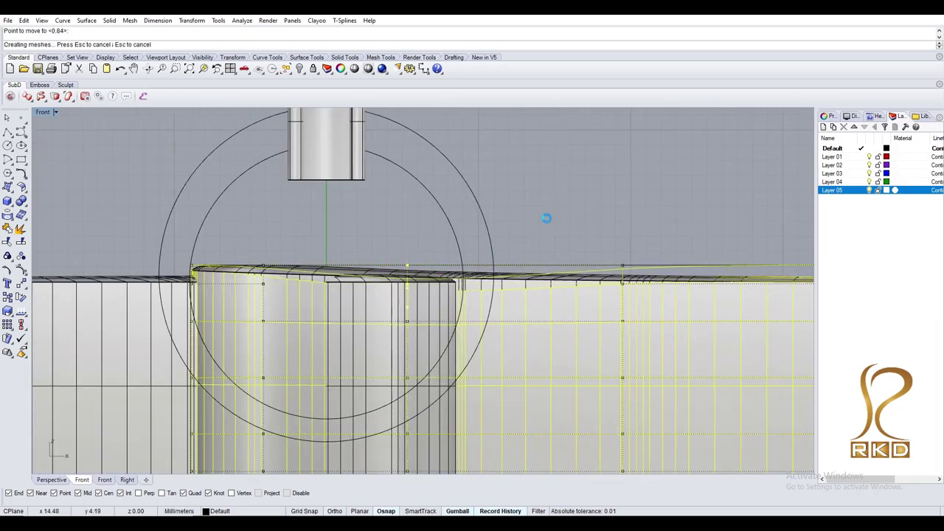
{"action": "left_click_drag", "start_coordinate": [255, 239], "coordinate": [289, 316]}
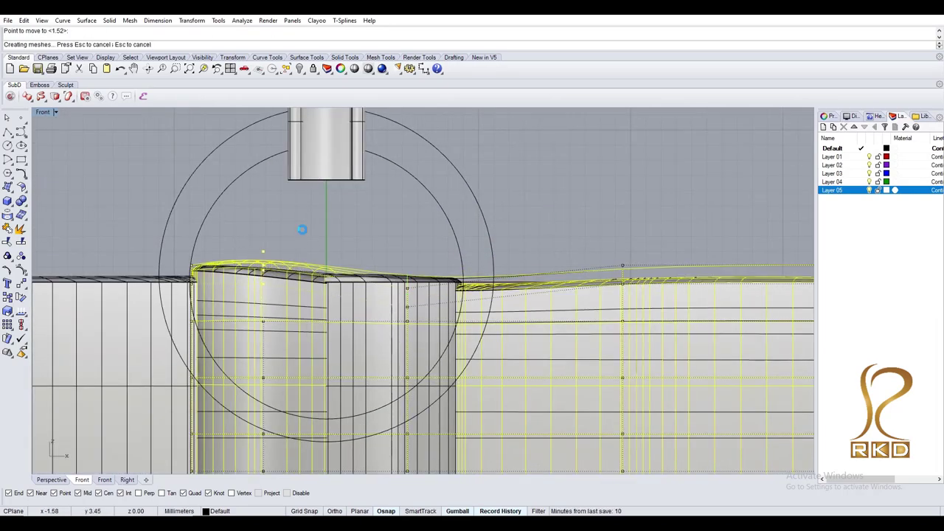
{"action": "scroll", "coordinate": [368, 288], "scroll_direction": "down", "scroll_amount": 2}
{"action": "scroll", "coordinate": [221, 280], "scroll_direction": "up", "scroll_amount": 2}
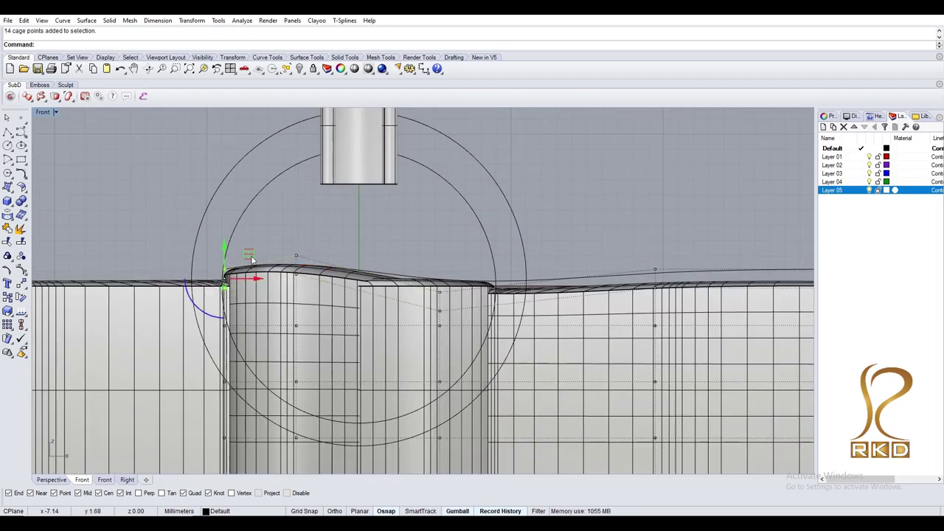
{"action": "scroll", "coordinate": [251, 260], "scroll_direction": "up", "scroll_amount": 2}
{"action": "left_click_drag", "start_coordinate": [362, 326], "coordinate": [389, 234]}
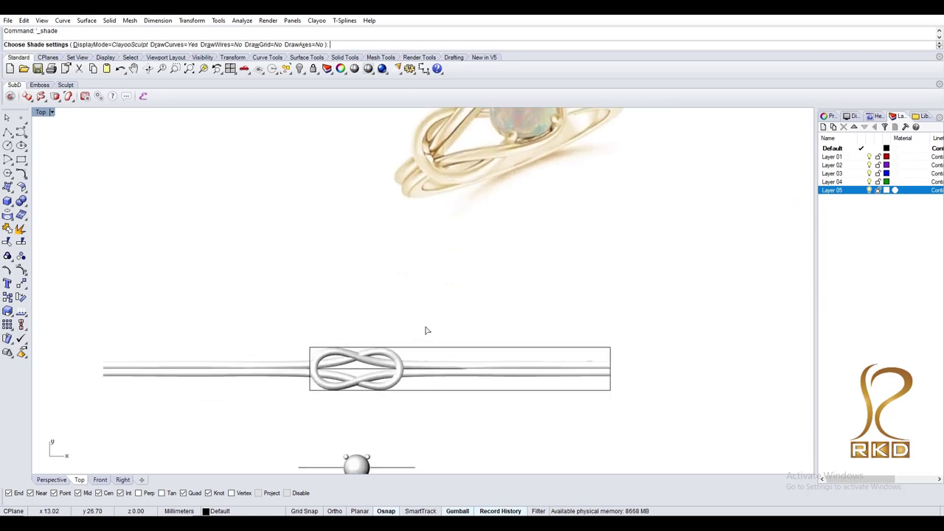
- Delete the editing cage and recenter the top view on the band
{"action": "key", "text": "Escape"}
{"action": "left_click", "coordinate": [425, 352]}
{"action": "key", "text": "Delete"}
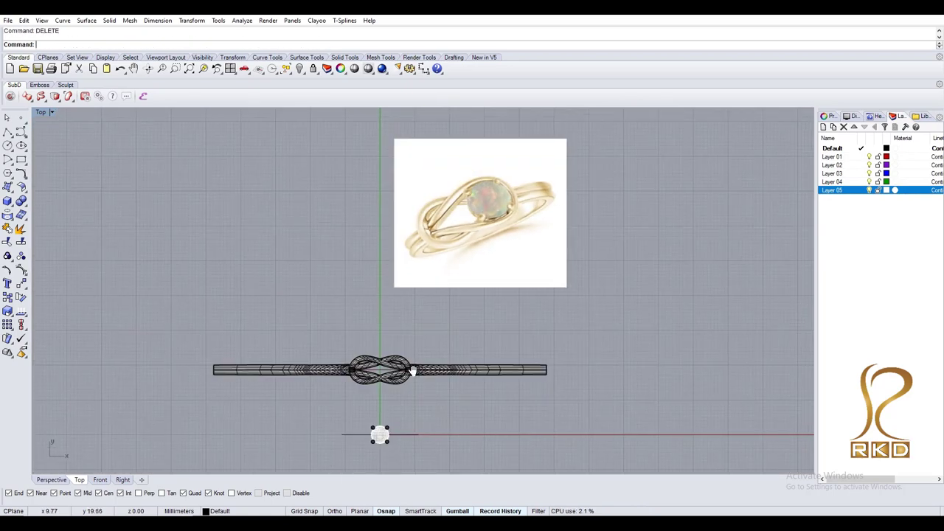
{"action": "right_click_drag", "start_coordinate": [412, 371], "coordinate": [400, 385]}
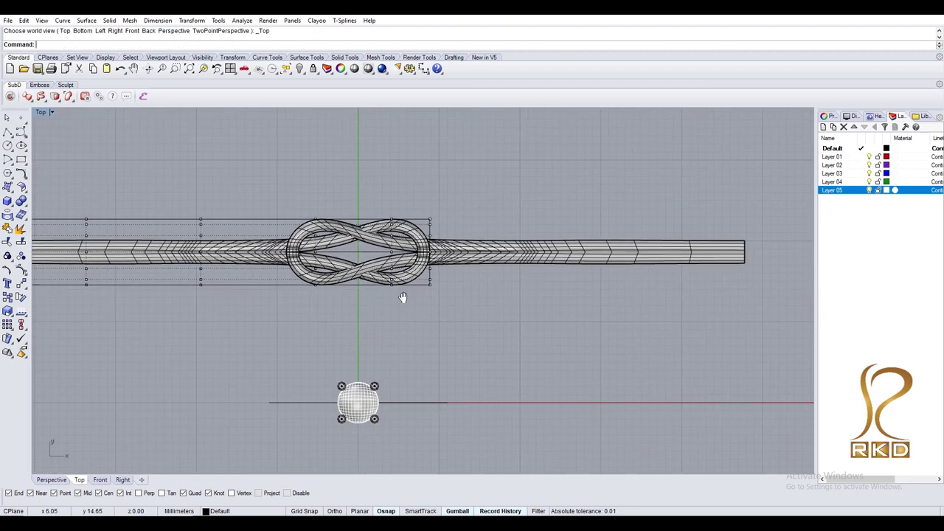
{"action": "right_click_drag", "start_coordinate": [403, 297], "coordinate": [397, 316]}
- Create a new CageEdit cage on the band with the default point count
{"action": "type", "text": "cageedit"}
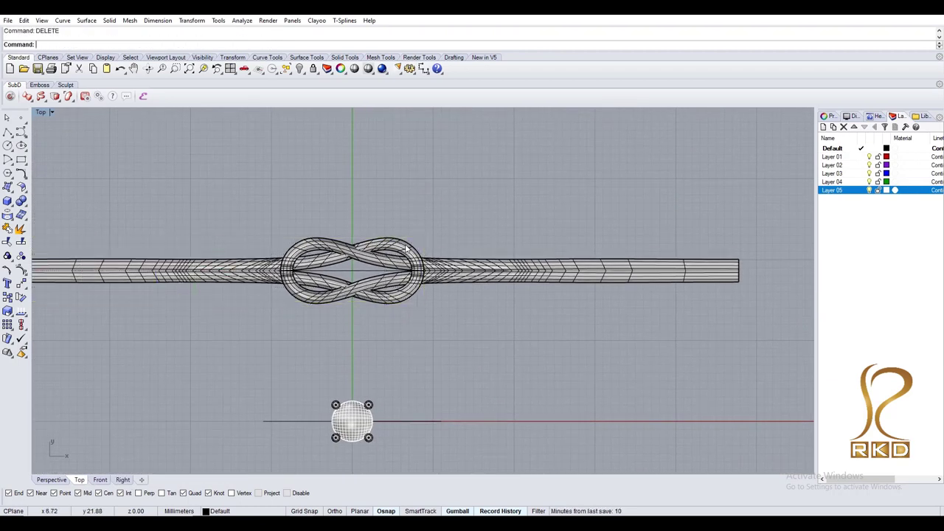
{"action": "key", "text": "Return"}
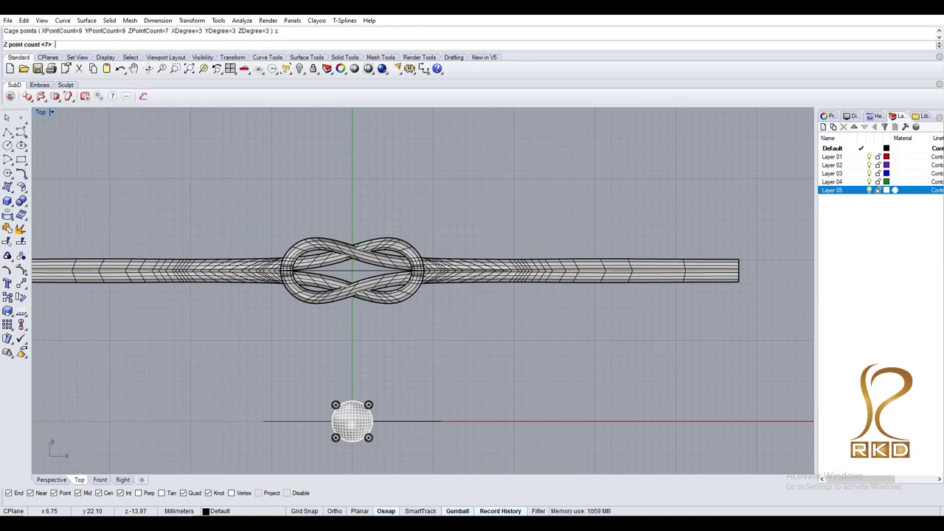
{"action": "key", "text": "Return"}
{"action": "key", "text": "Return"}
{"action": "key", "text": "Return"}
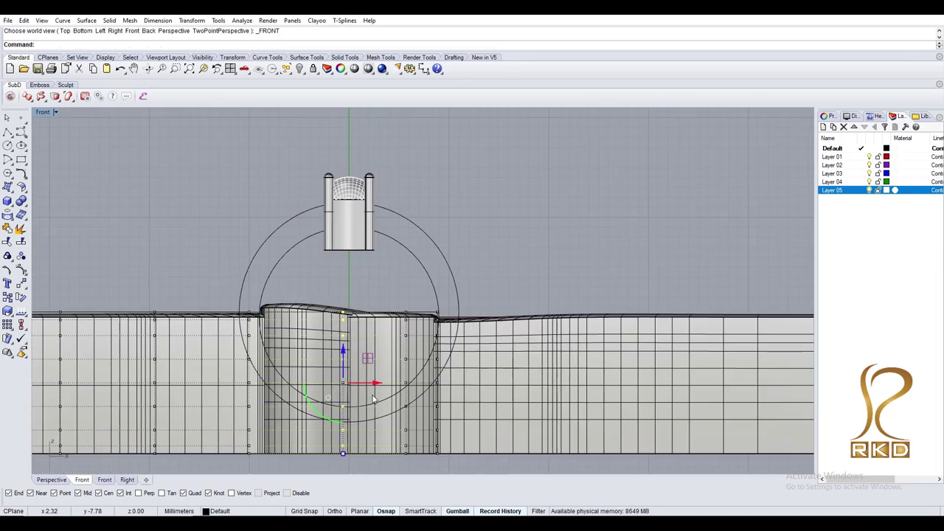
{"action": "scroll", "coordinate": [364, 280], "scroll_direction": "up", "scroll_amount": 3}
{"action": "scroll", "coordinate": [365, 278], "scroll_direction": "up", "scroll_amount": 2}
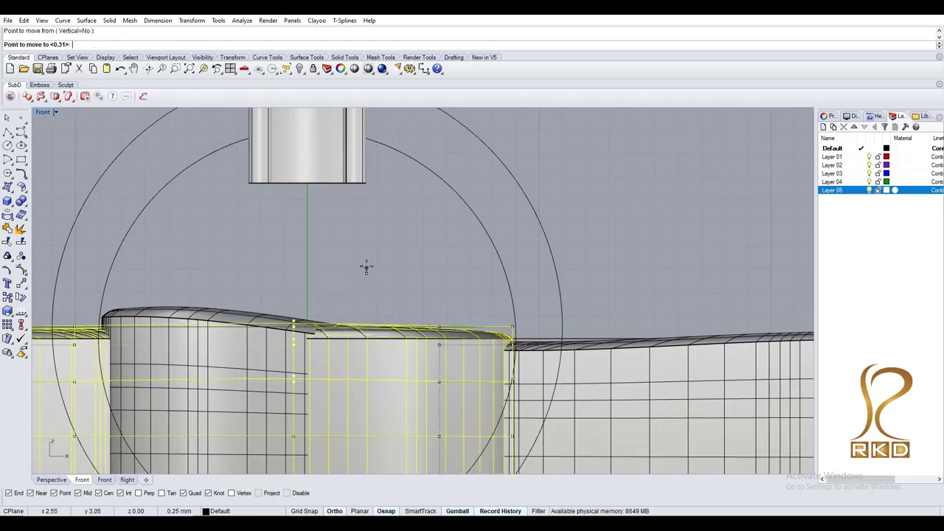
- Inspect the band and its cage from the Top, tilted 3D and Front views
{"action": "key", "text": "ctrl+F1"}
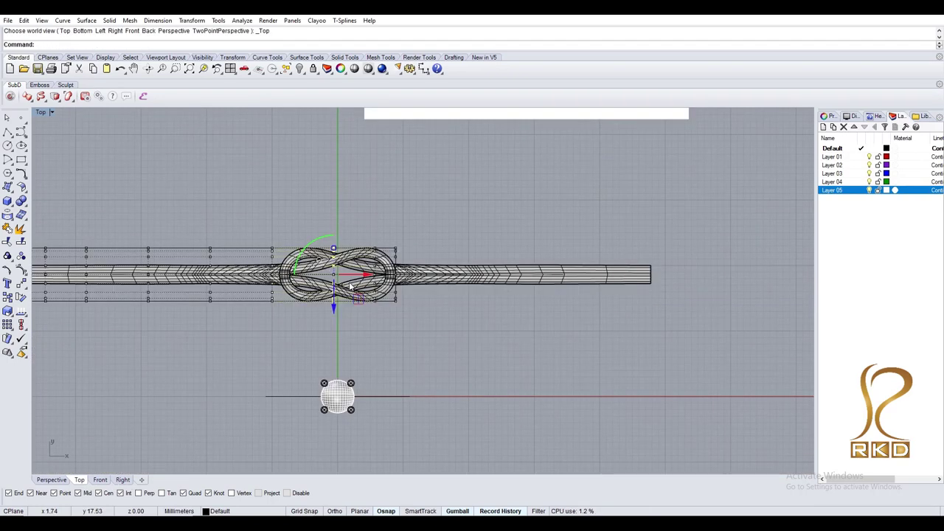
{"action": "scroll", "coordinate": [350, 286], "scroll_direction": "down", "scroll_amount": 1}
{"action": "right_click_drag", "start_coordinate": [350, 286], "coordinate": [330, 357]}
{"action": "scroll", "coordinate": [349, 331], "scroll_direction": "down", "scroll_amount": 1}
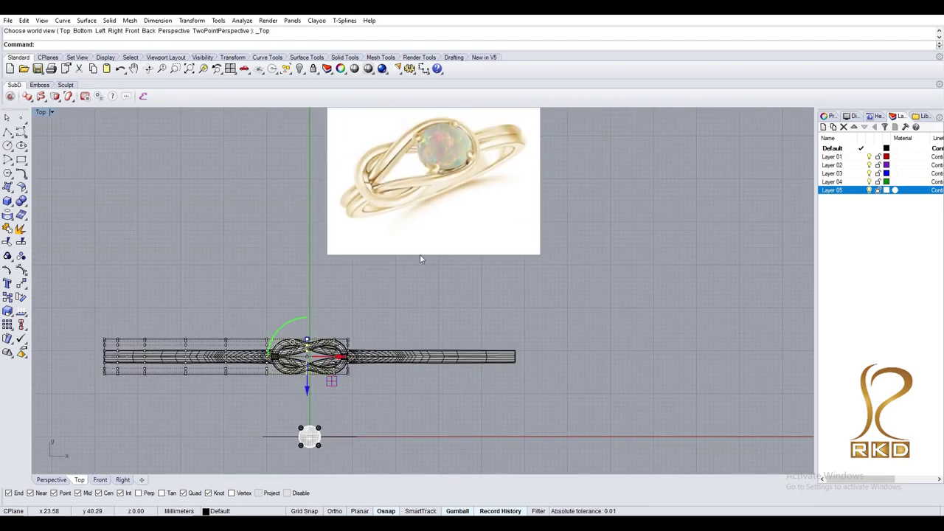
{"action": "scroll", "coordinate": [391, 319], "scroll_direction": "up", "scroll_amount": 2}
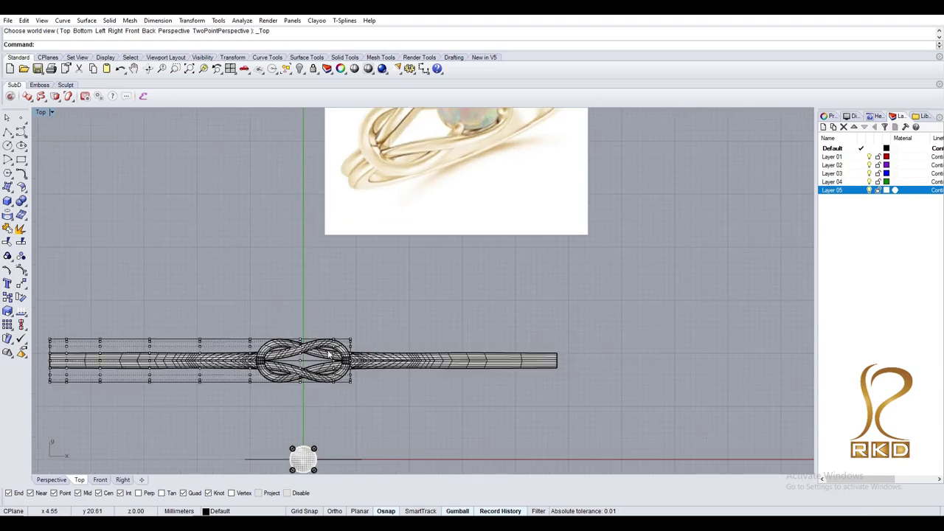
{"action": "mouse_move", "coordinate": [391, 320]}
{"action": "right_mouse_down", "text": "ctrl+shift"}
{"action": "mouse_move", "coordinate": [359, 368]}
{"action": "mouse_move", "coordinate": [358, 394]}
{"action": "right_mouse_up", "text": "ctrl+shift"}
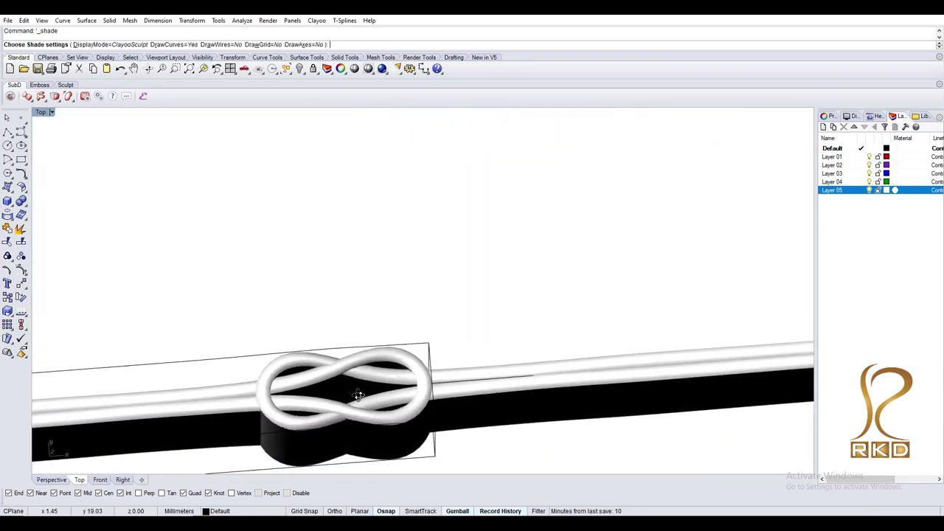
{"action": "scroll", "coordinate": [359, 393], "scroll_direction": "down", "scroll_amount": 1}
{"action": "scroll", "coordinate": [359, 398], "scroll_direction": "up", "scroll_amount": 2}
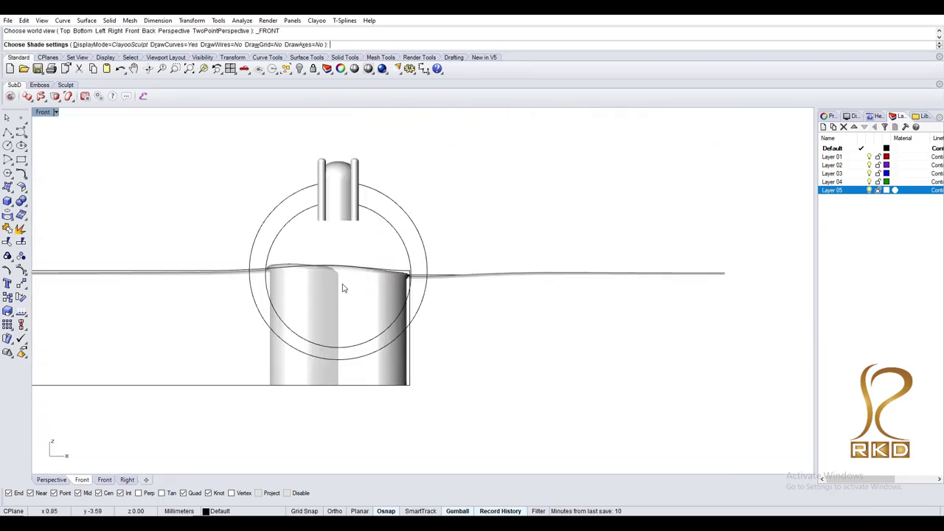
{"action": "key", "text": "Escape"}
{"action": "scroll", "coordinate": [350, 236], "scroll_direction": "up", "scroll_amount": 2}
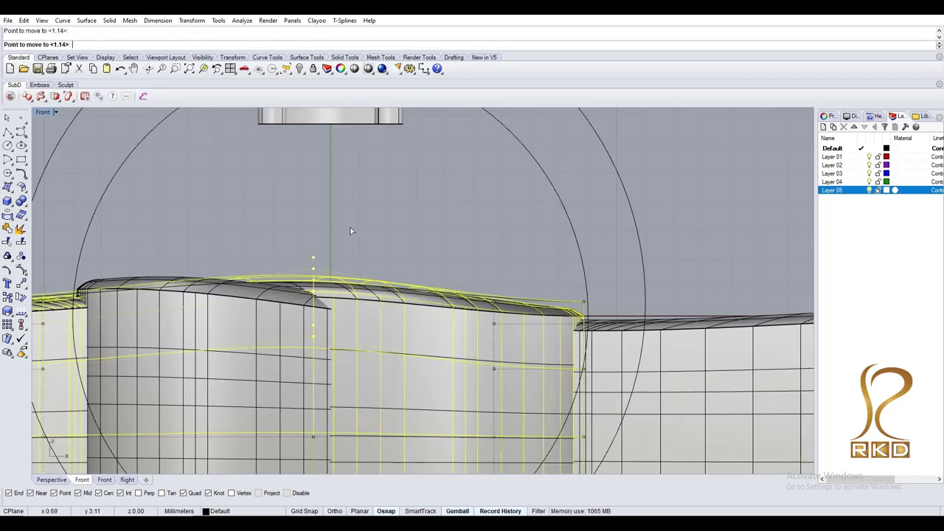
- Remove the knot cage and pick control points of the cage over the left band
{"action": "key", "text": "Escape"}
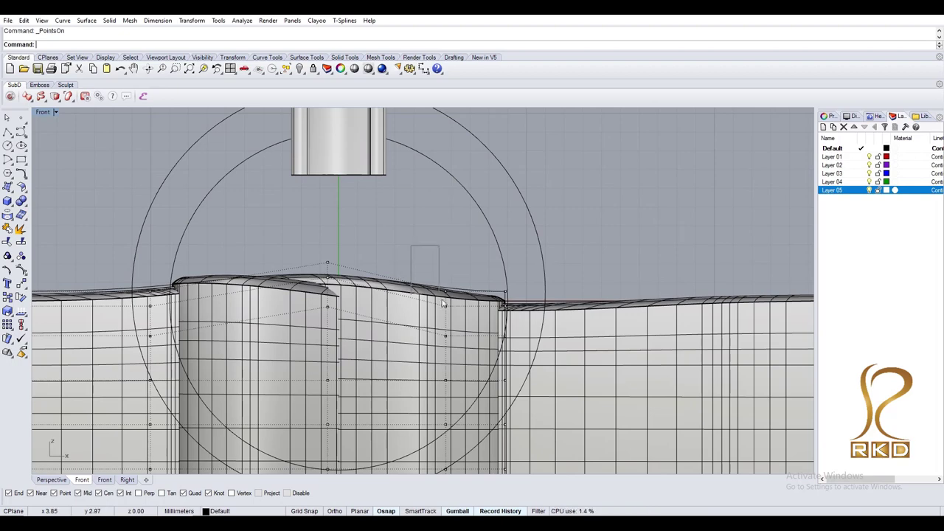
{"action": "scroll", "coordinate": [465, 320], "scroll_direction": "down", "scroll_amount": 2}
{"action": "left_click", "coordinate": [455, 255]}
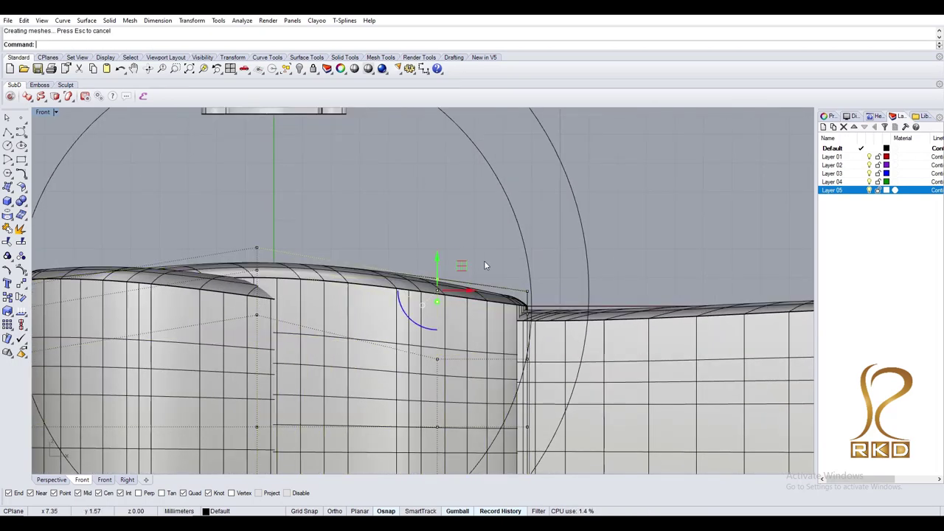
{"action": "scroll", "coordinate": [483, 260], "scroll_direction": "down", "scroll_amount": 2}
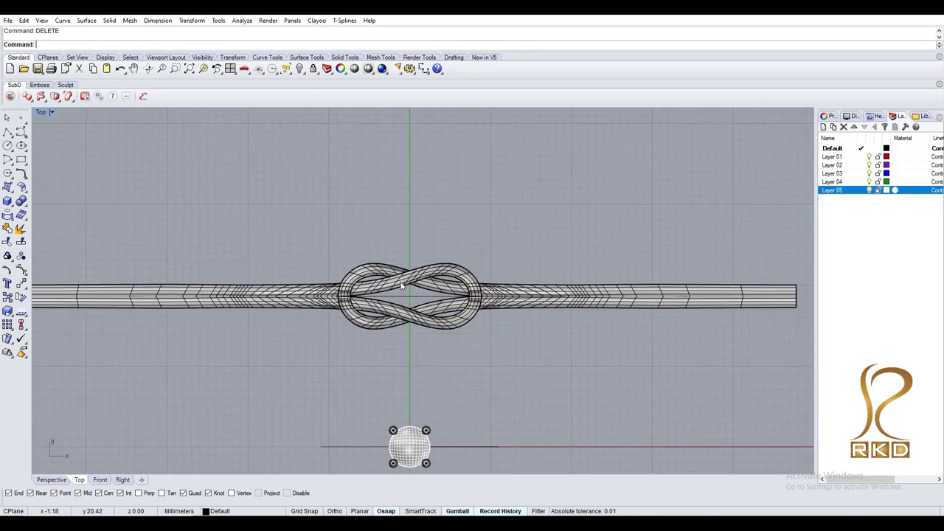
{"action": "left_click", "coordinate": [393, 278]}
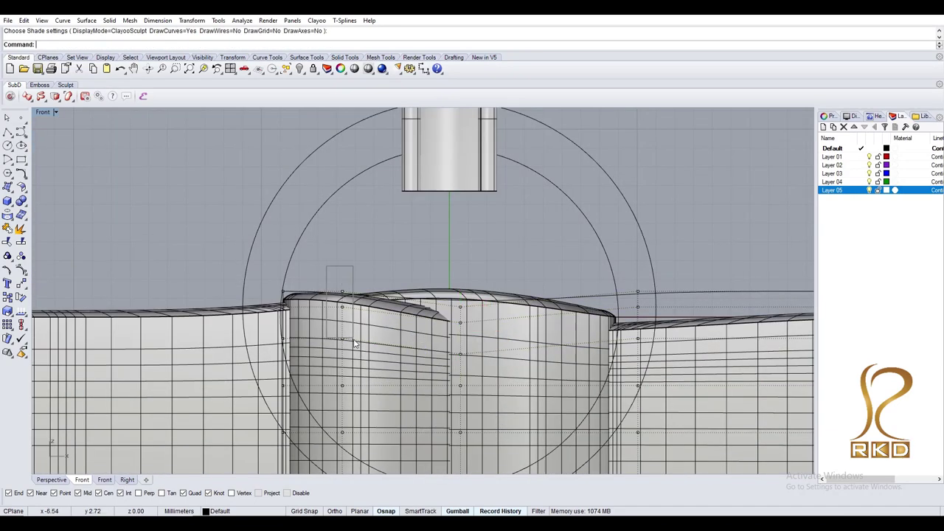
{"action": "left_click_drag", "start_coordinate": [354, 344], "coordinate": [354, 342]}
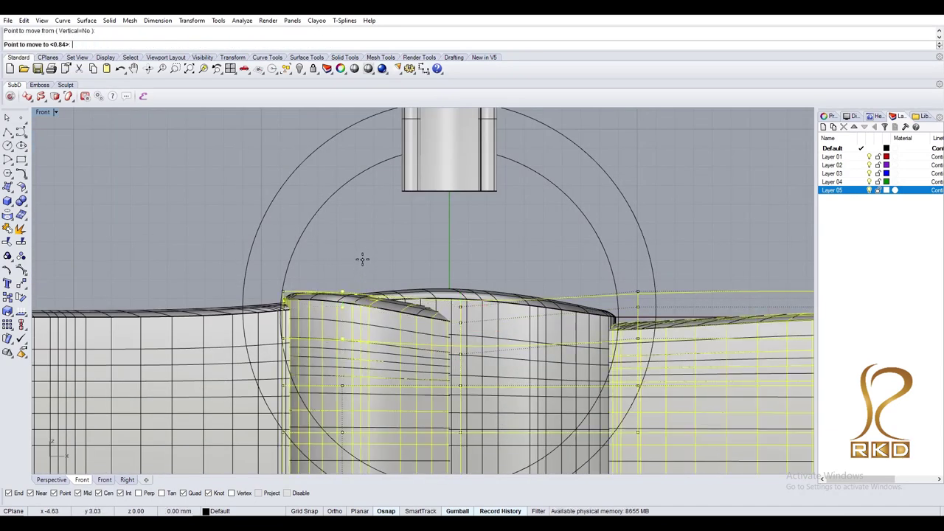
{"action": "left_click_drag", "start_coordinate": [310, 317], "coordinate": [311, 318]}
{"action": "scroll", "coordinate": [317, 282], "scroll_direction": "up", "scroll_amount": 4}
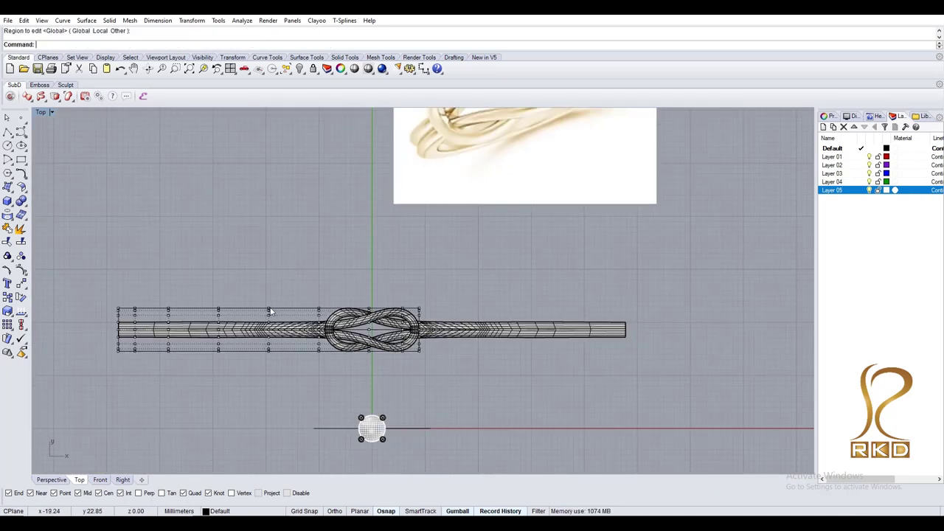
- Window-select the band's cage points and Scale1D them from origin 0 to flare the band
{"action": "left_click_drag", "start_coordinate": [234, 278], "coordinate": [321, 371]}
{"action": "type", "text": "0"}
{"action": "key", "text": "Return"}
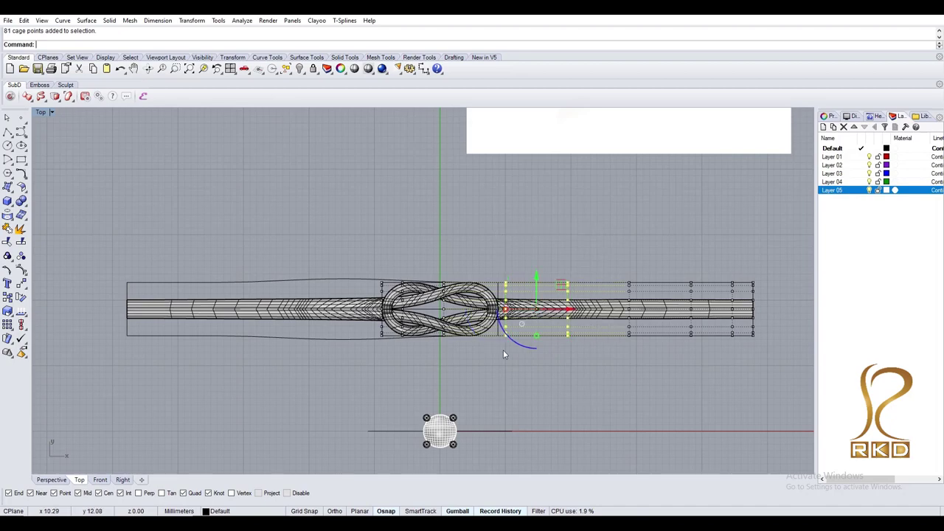
{"action": "scroll", "coordinate": [467, 332], "scroll_direction": "up", "scroll_amount": 3}
{"action": "type", "text": "S"}
{"action": "left_click", "coordinate": [433, 288]}
{"action": "left_click", "coordinate": [489, 229]}
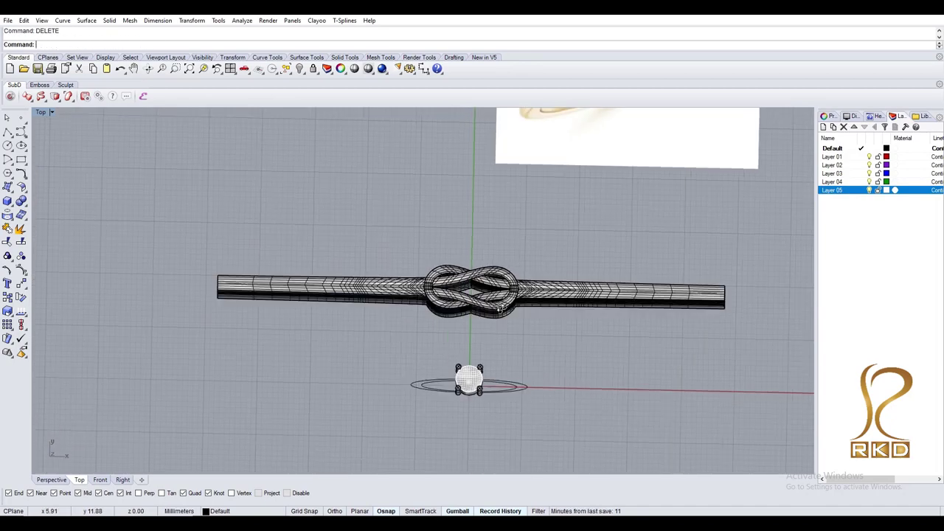
- Move the lower box up beneath the ring
{"action": "scroll", "coordinate": [453, 345], "scroll_direction": "down", "scroll_amount": 2}
{"action": "key", "text": "ctrl+a"}
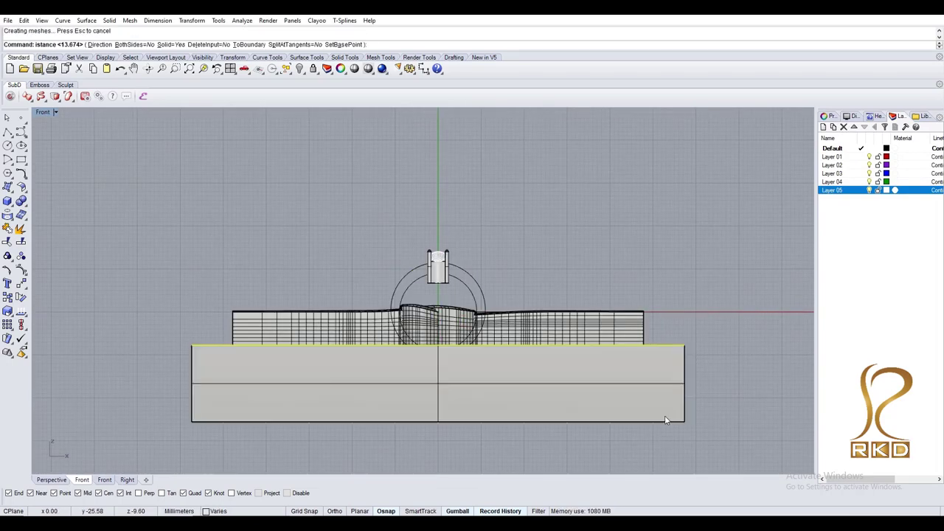
{"action": "left_click_drag", "start_coordinate": [677, 370], "coordinate": [605, 316]}
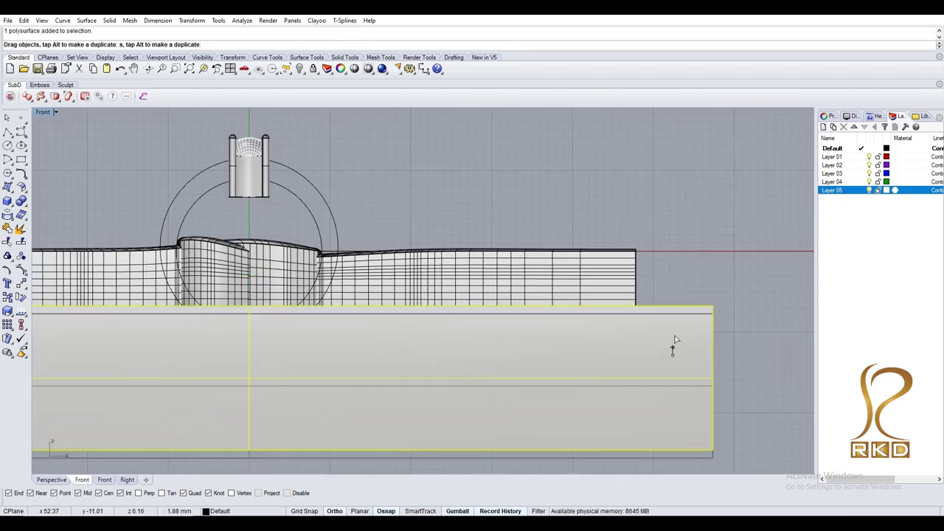
- Subtract the box from the band with BooleanDifference (BB) and group the trimmed pieces
{"action": "left_click", "coordinate": [604, 302]}
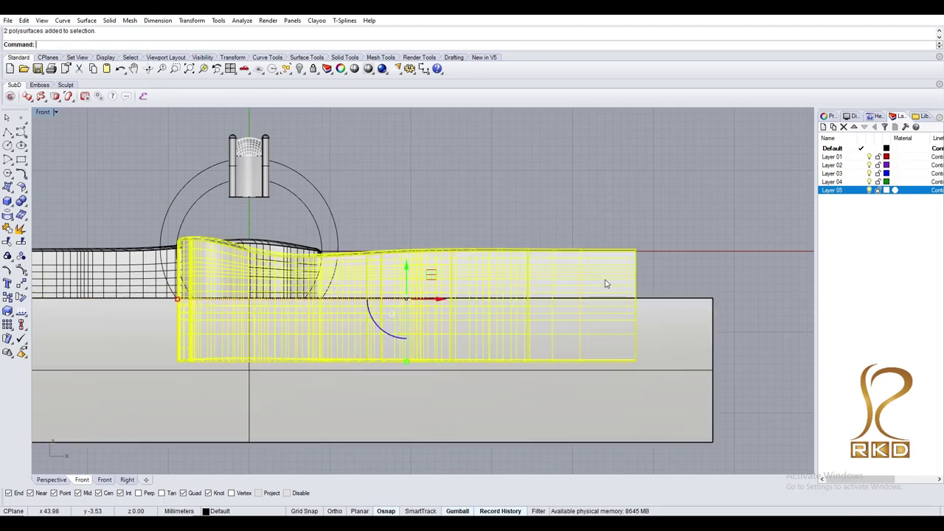
{"action": "scroll", "coordinate": [604, 301], "scroll_direction": "down", "scroll_amount": 2}
{"action": "type", "text": "BB"}
{"action": "key", "text": "Return"}
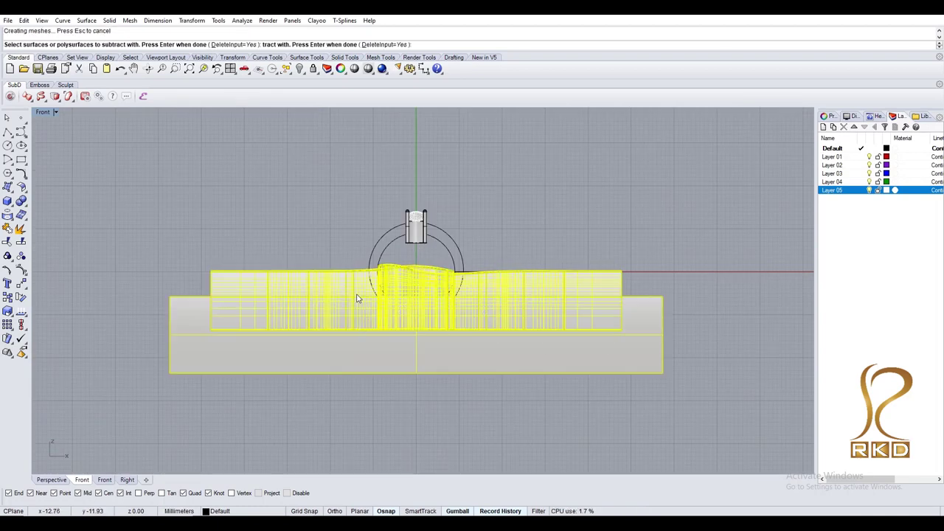
{"action": "key", "text": "Return"}
{"action": "key", "text": "ctrl+g"}
{"action": "right_click_drag", "start_coordinate": [415, 292], "coordinate": [483, 237], "text": "ctrl+shift"}
{"action": "type", "text": "SEa"}
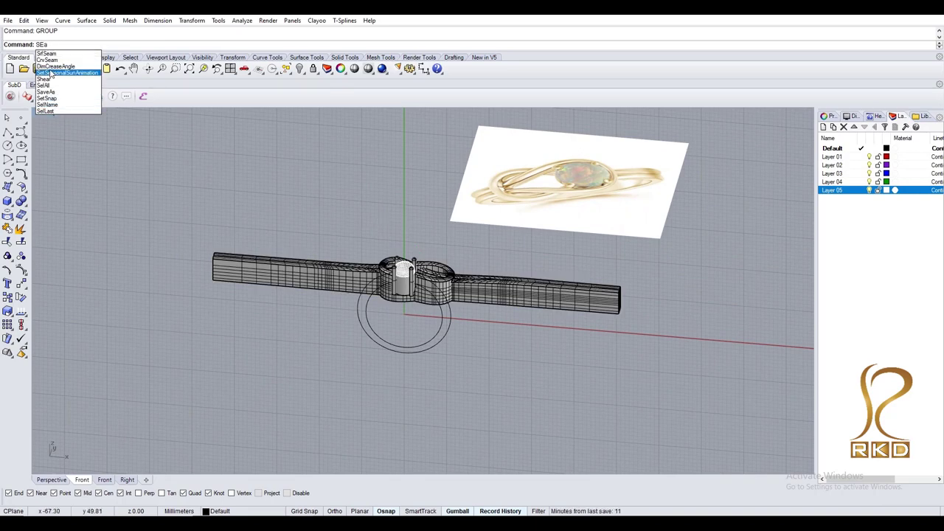
- Try adjusting the ring circle's seam, then undo the change
{"action": "left_click", "coordinate": [48, 61]}
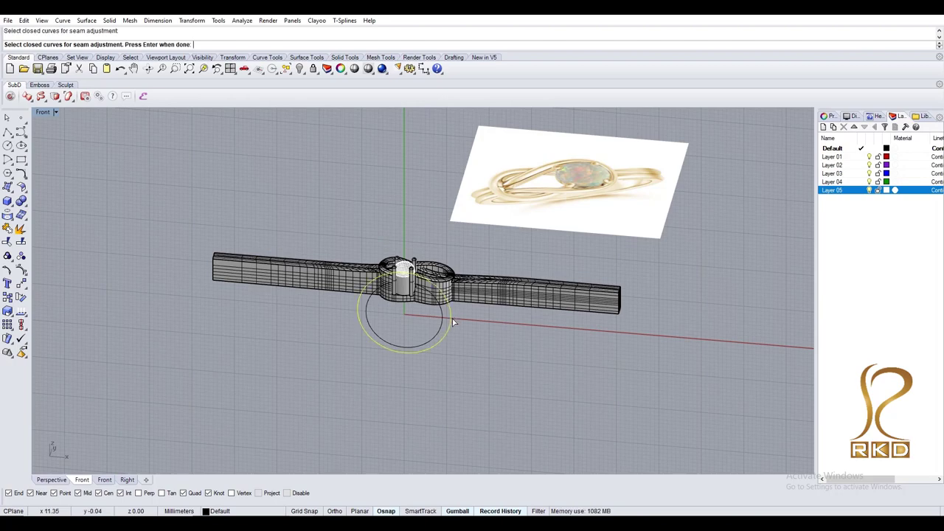
{"action": "scroll", "coordinate": [452, 318], "scroll_direction": "up", "scroll_amount": 3}
{"action": "key", "text": "Return"}
{"action": "key", "text": "Escape"}
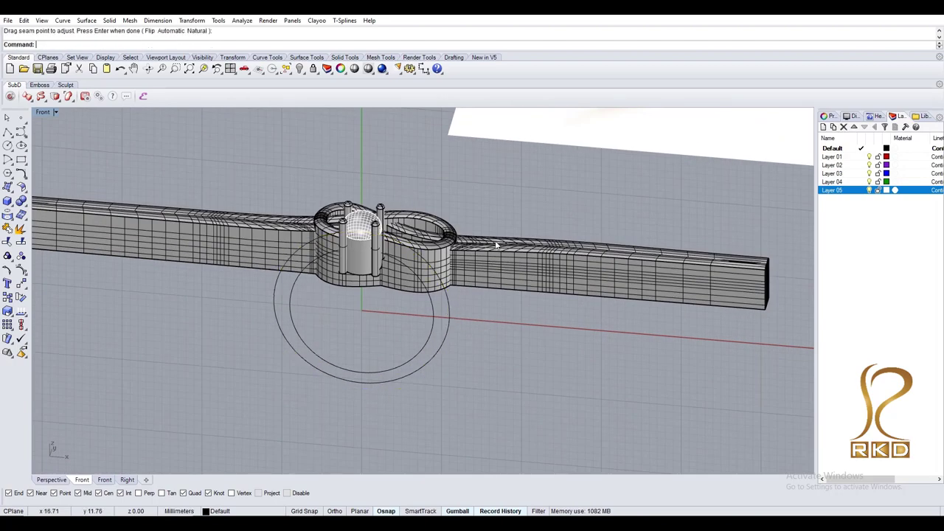
{"action": "key", "text": "ctrl+z"}
- Flow the knot band from its base line onto the ring circle and preview it shaded
{"action": "type", "text": "Flow"}
{"action": "key", "text": "Return"}
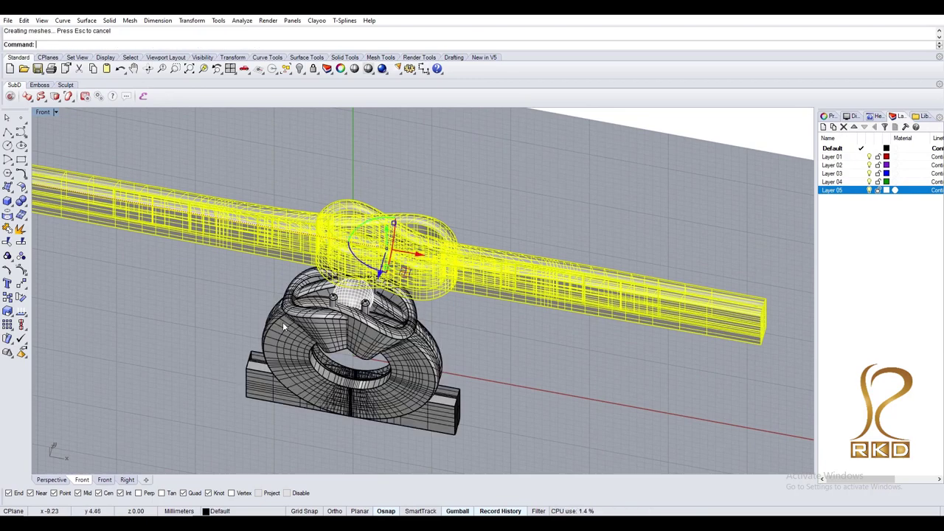
{"action": "type", "text": "top"}
{"action": "key", "text": "Return"}
{"action": "scroll", "coordinate": [457, 331], "scroll_direction": "up", "scroll_amount": 5}
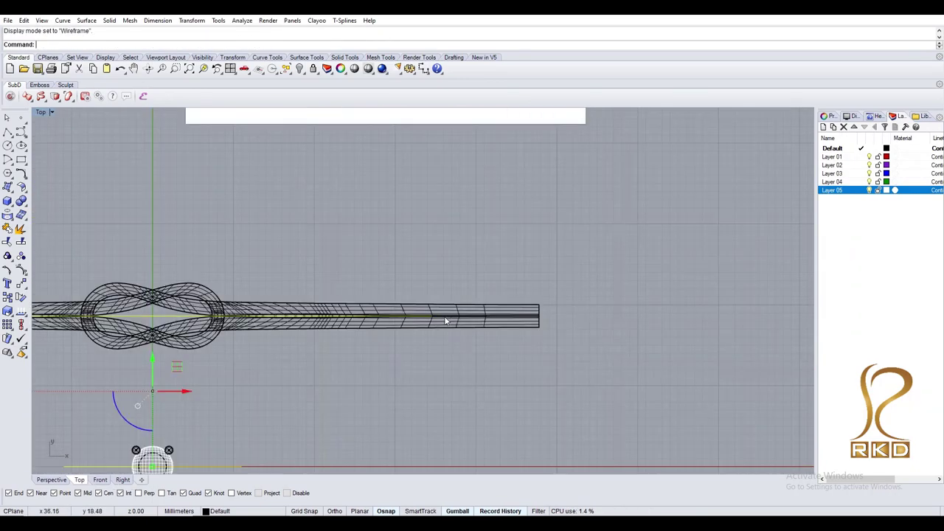
{"action": "scroll", "coordinate": [435, 324], "scroll_direction": "up", "scroll_amount": 3}
{"action": "key", "text": "ctrl+a"}
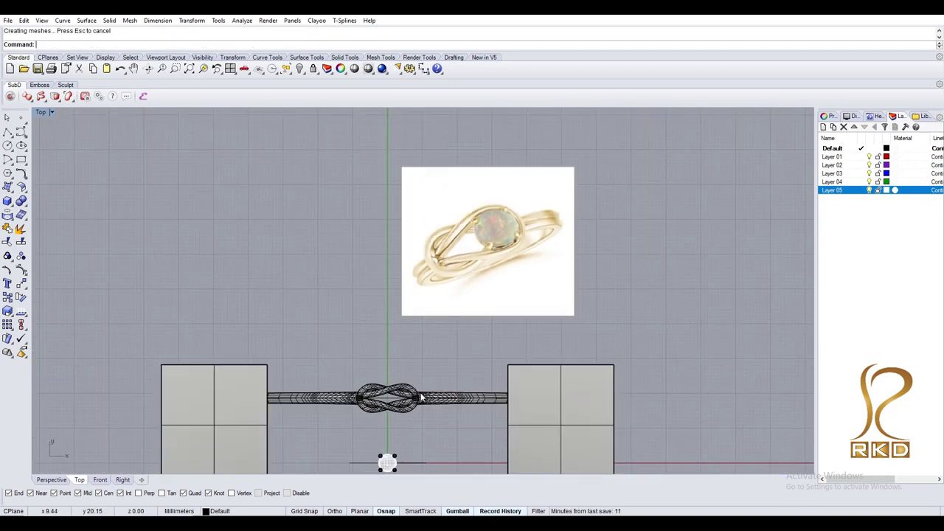
{"action": "type", "text": "B"}
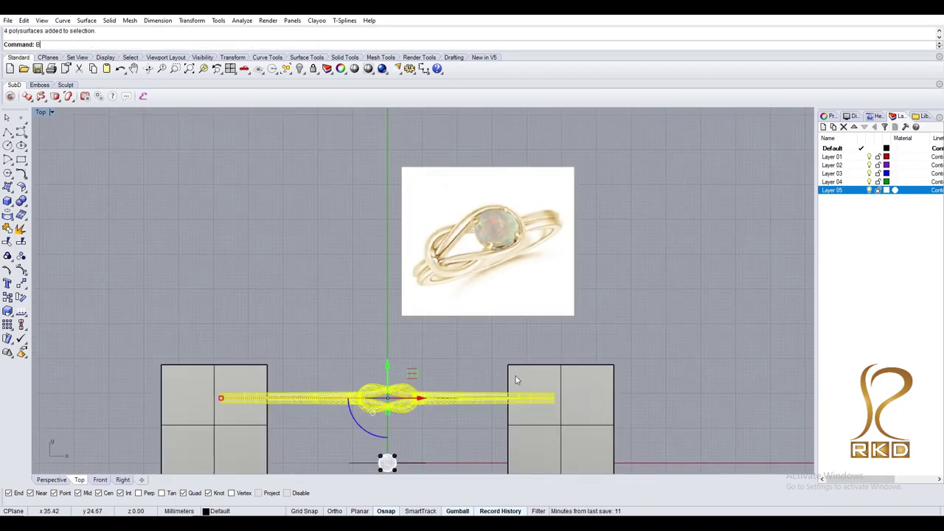
{"action": "left_click", "coordinate": [292, 401]}
{"action": "right_click_drag", "start_coordinate": [307, 400], "coordinate": [335, 380], "text": "ctrl+shift"}
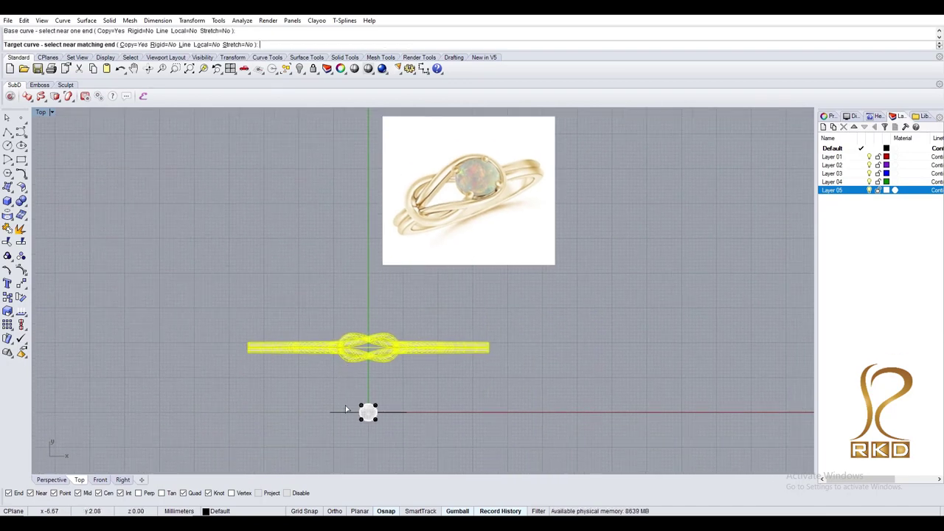
{"action": "key", "text": "ctrl+alt+s"}
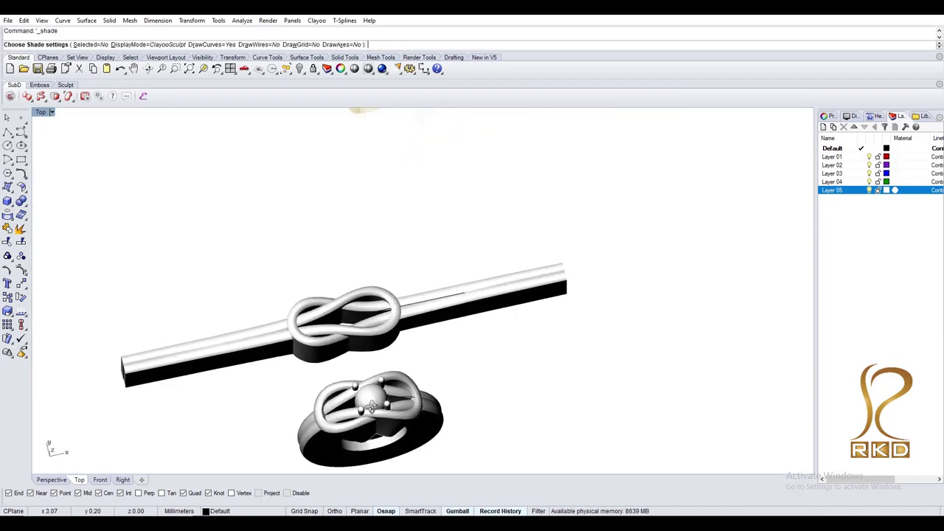
{"action": "type", "text": "f"}
{"action": "key", "text": "Escape"}
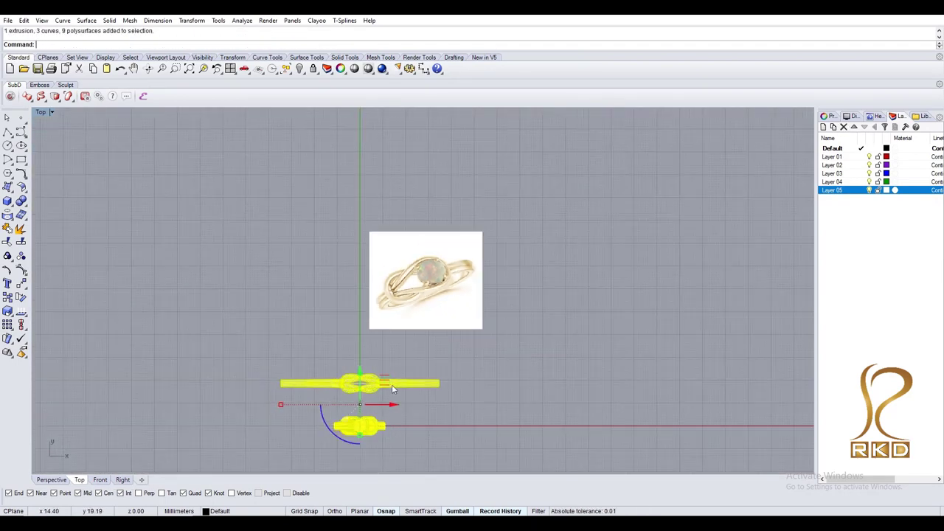
- Rotate the bent ring about its centre
{"action": "left_click", "coordinate": [333, 238]}
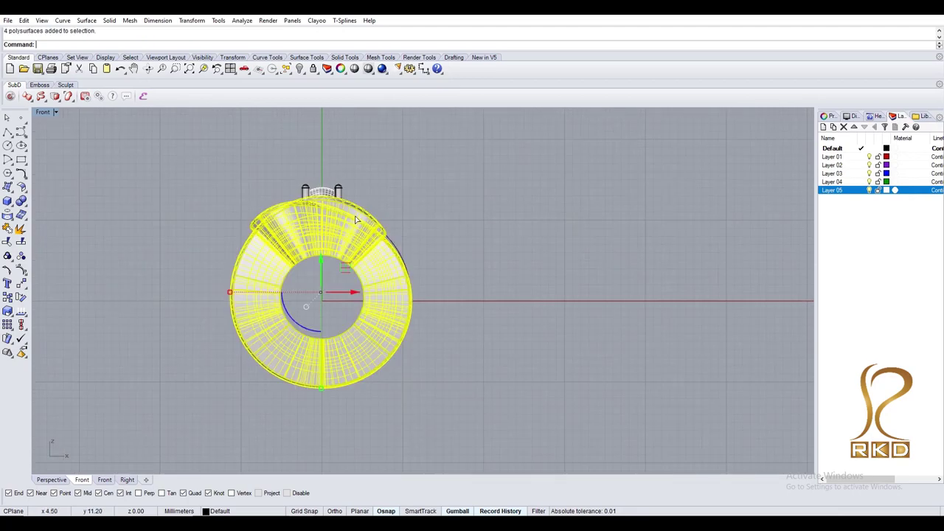
{"action": "type", "text": "rotate"}
{"action": "key", "text": "Return"}
{"action": "left_click", "coordinate": [347, 183]}
{"action": "left_click", "coordinate": [305, 165]}
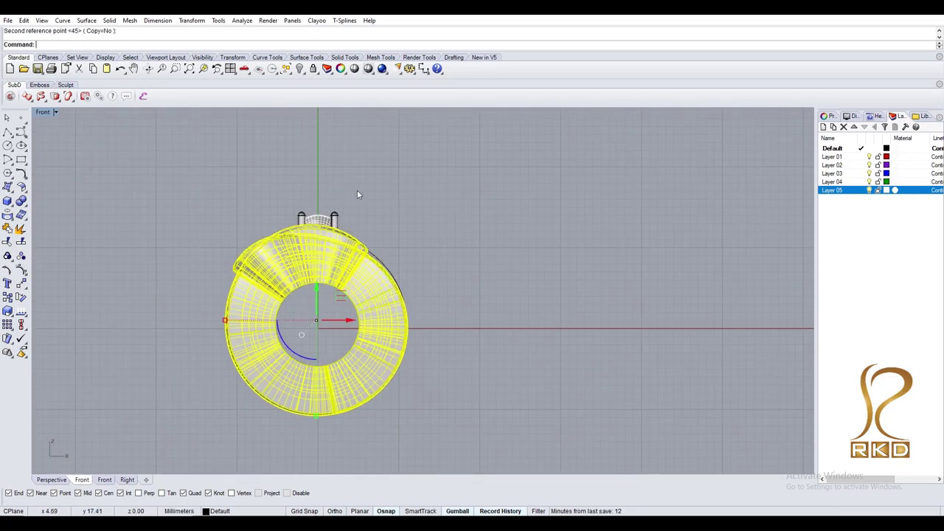
- Select all four ring pieces and rotate them about 11° around the centre in Front view
{"action": "key", "text": "ctrl+F1"}
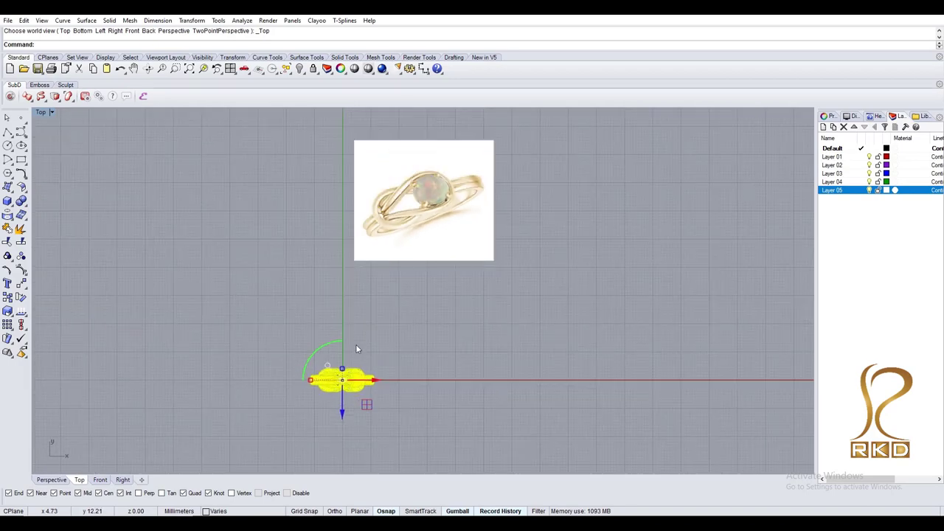
{"action": "scroll", "coordinate": [355, 344], "scroll_direction": "up", "scroll_amount": 5}
{"action": "key", "text": "ctrl+a"}
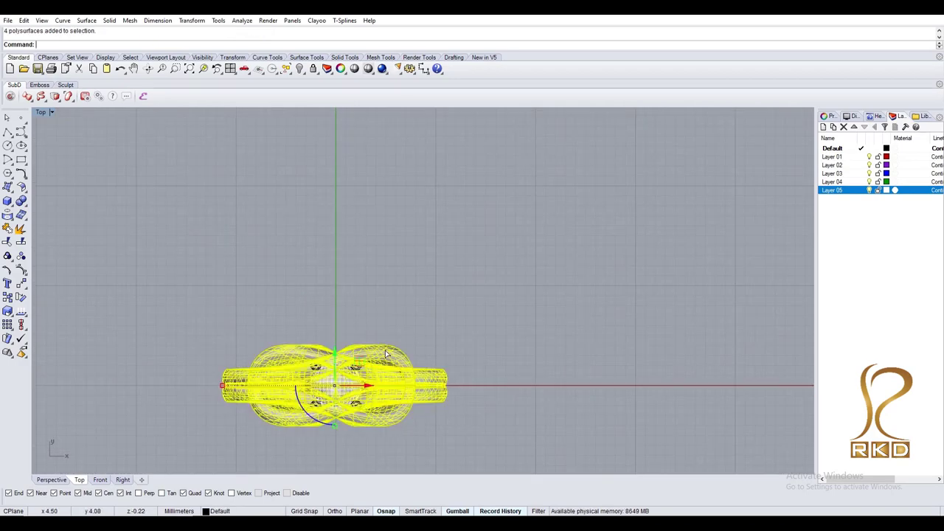
{"action": "key", "text": "ctrl+F2"}
{"action": "scroll", "coordinate": [354, 332], "scroll_direction": "up", "scroll_amount": 3}
{"action": "type", "text": "ROTATE"}
{"action": "key", "text": "Return"}
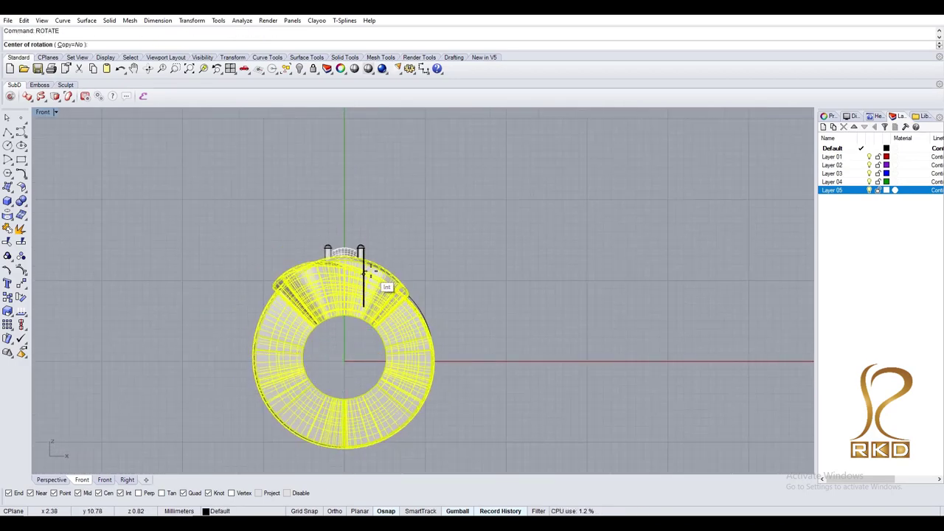
{"action": "left_click", "coordinate": [363, 274]}
{"action": "left_click", "coordinate": [330, 121]}
{"action": "left_click", "coordinate": [361, 122]}
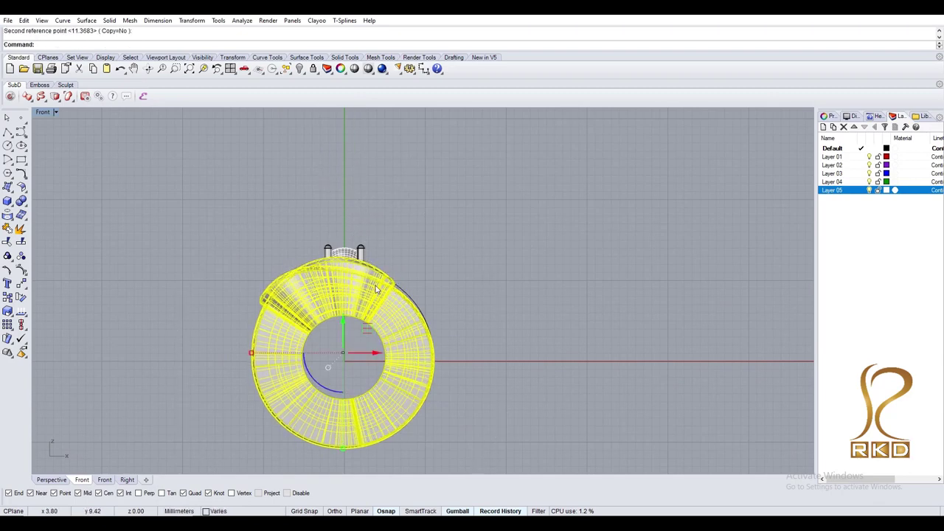
- Scale the ring down slightly
{"action": "scroll", "coordinate": [342, 347], "scroll_direction": "up", "scroll_amount": 2}
{"action": "type", "text": "S"}
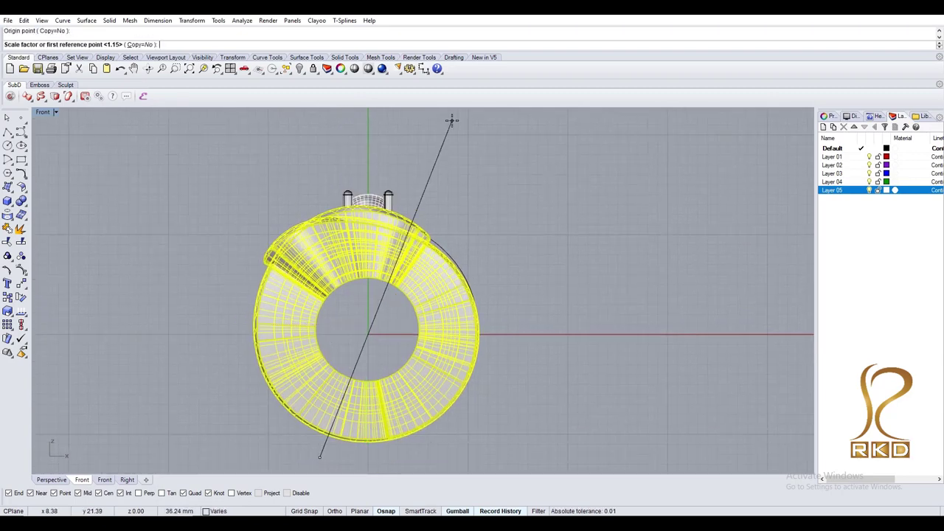
{"action": "left_click", "coordinate": [452, 120]}
- Check from Top, then reselect the ring and begin another rotation about its centre
{"action": "key", "text": "ctrl+F1"}
{"action": "key", "text": "Escape"}
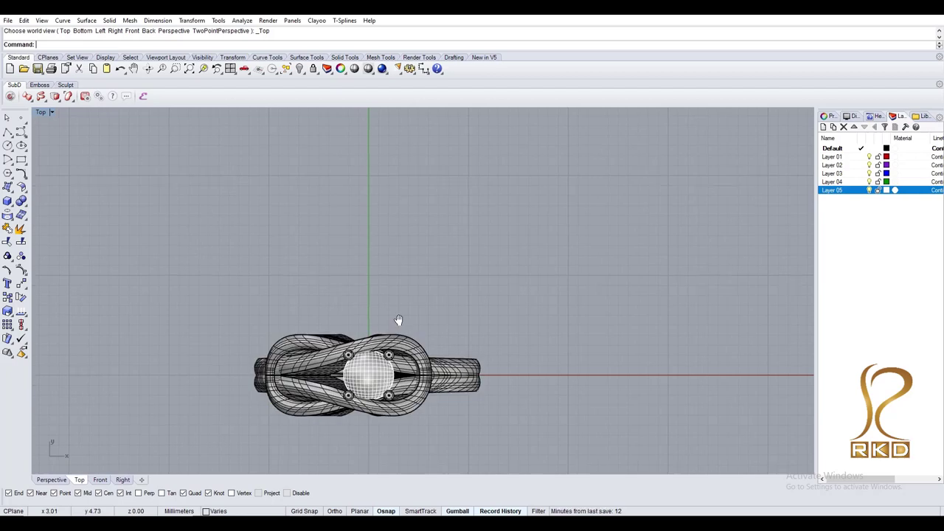
{"action": "left_click", "coordinate": [391, 347]}
{"action": "key", "text": "ctrl+F2"}
{"action": "left_click", "coordinate": [367, 361]}
{"action": "left_click", "coordinate": [407, 198]}
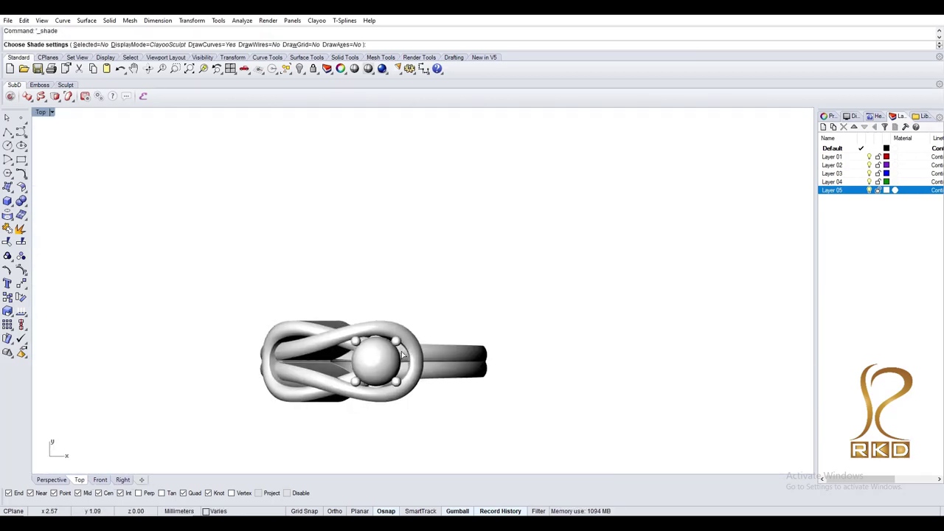
{"action": "scroll", "coordinate": [391, 360], "scroll_direction": "down", "scroll_amount": 5}
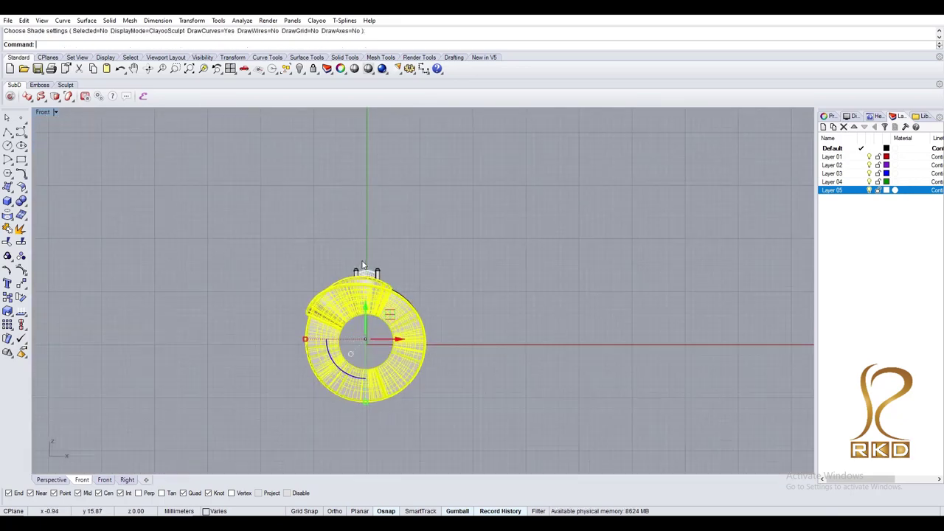
- Finish the rotation, then scale the ring parts, excluding the circle, down to size
{"action": "left_click", "coordinate": [381, 198]}
{"action": "left_click", "coordinate": [385, 284]}
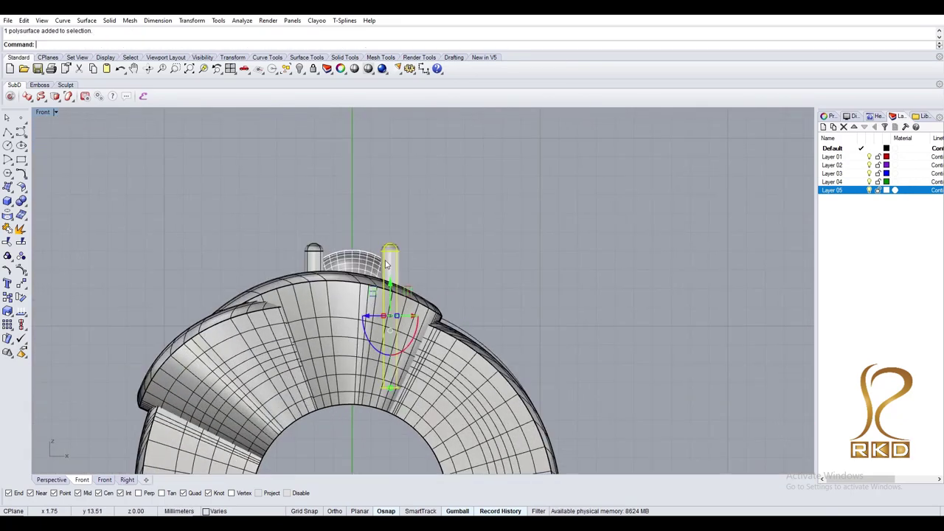
{"action": "scroll", "coordinate": [329, 235], "scroll_direction": "down", "scroll_amount": 1}
{"action": "scroll", "coordinate": [361, 280], "scroll_direction": "up", "scroll_amount": 1}
{"action": "left_click_drag", "start_coordinate": [320, 200], "coordinate": [407, 396]}
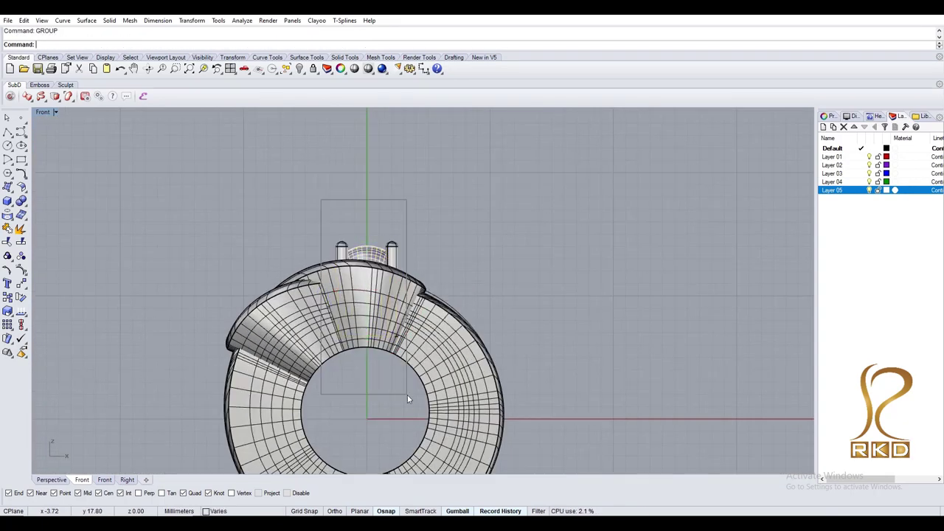
{"action": "left_click", "coordinate": [560, 287]}
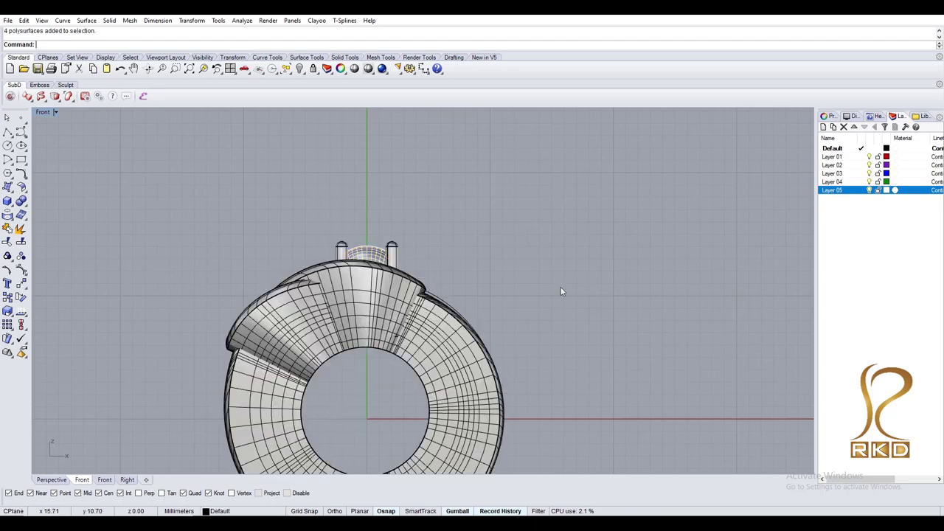
{"action": "left_click", "coordinate": [435, 312]}
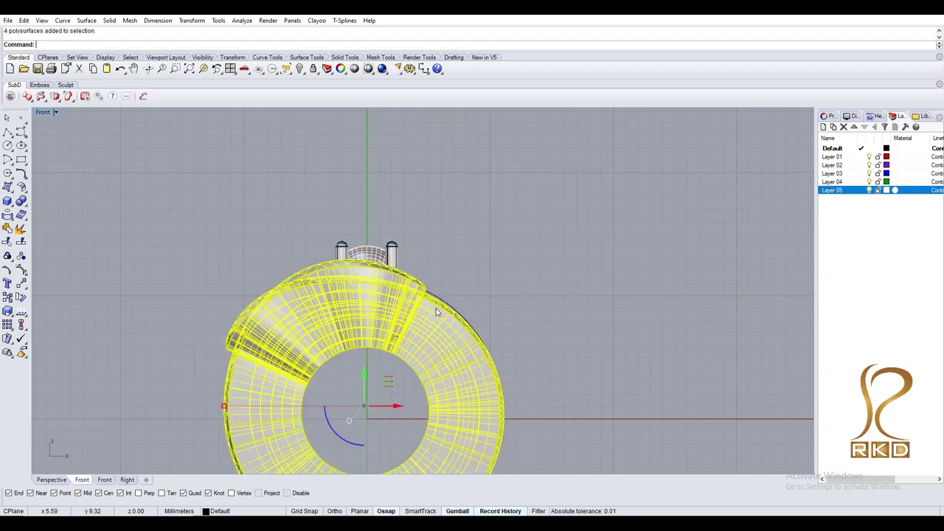
{"action": "left_click", "coordinate": [453, 232]}
{"action": "left_click", "coordinate": [440, 265]}
- Add a control cage around the ring and scale its top rows down to flatten the top
{"action": "scroll", "coordinate": [450, 284], "scroll_direction": "up", "scroll_amount": 2}
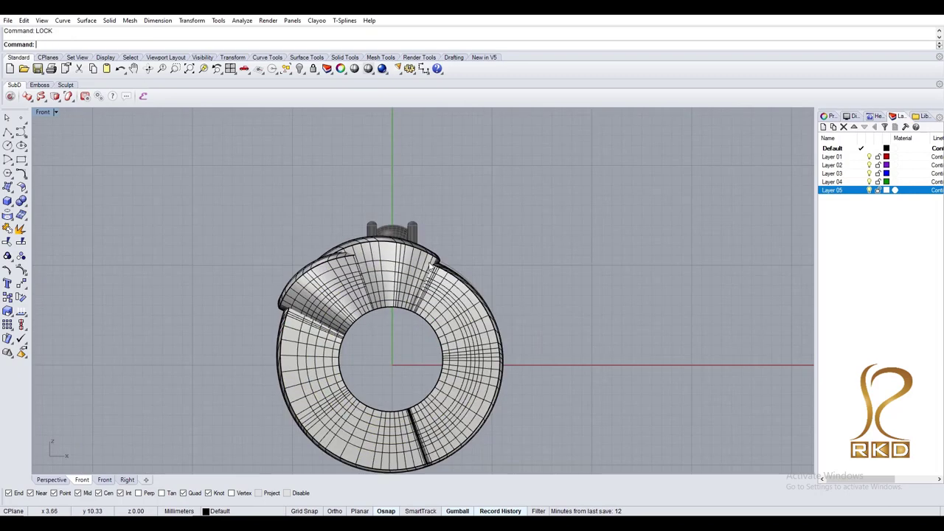
{"action": "key", "text": "Return"}
{"action": "key", "text": "Return"}
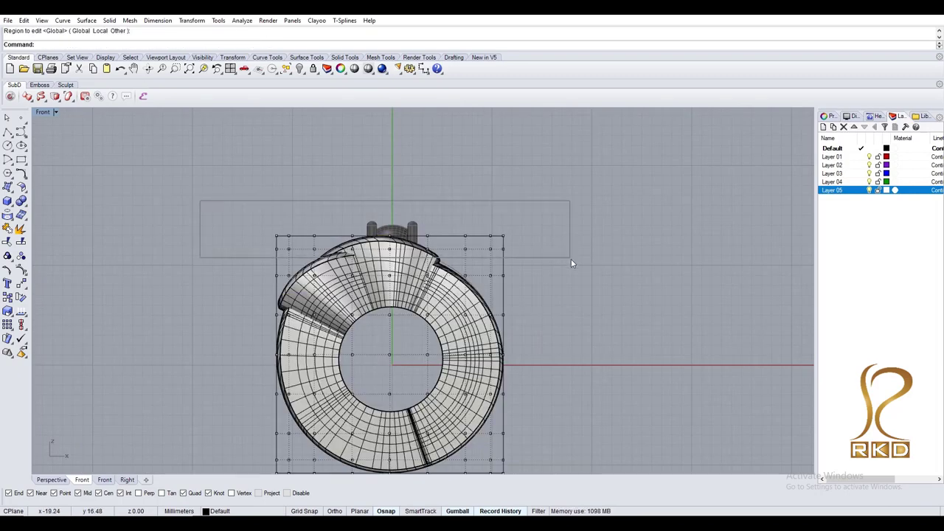
{"action": "left_click_drag", "start_coordinate": [572, 264], "coordinate": [570, 258]}
{"action": "scroll", "coordinate": [413, 299], "scroll_direction": "up", "scroll_amount": 2}
{"action": "type", "text": "S"}
{"action": "left_click", "coordinate": [431, 139]}
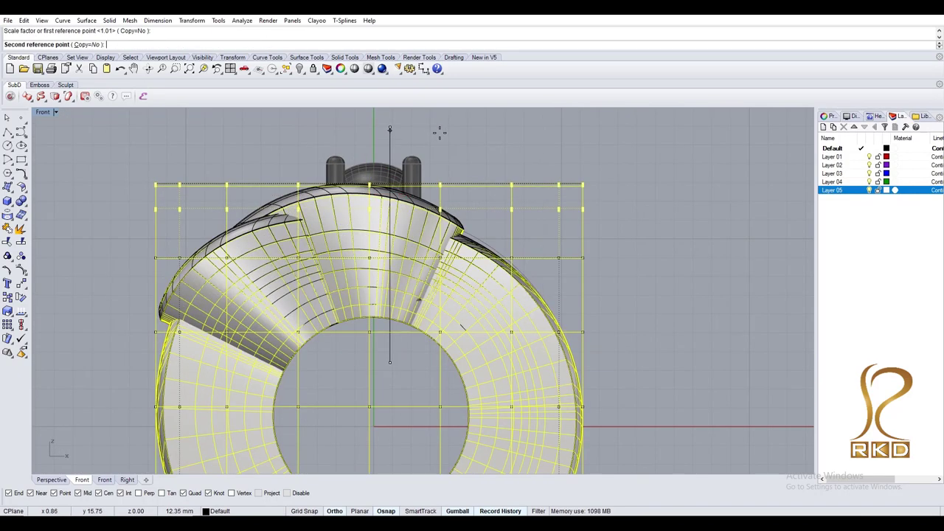
{"action": "left_click", "coordinate": [459, 239]}
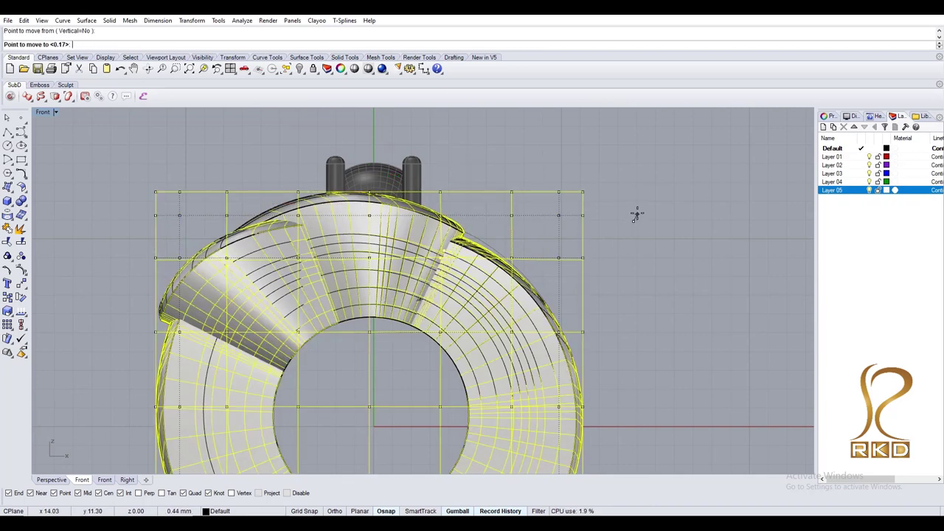
- Pick the cage points on the band's left side and scale them about origin 0
{"action": "scroll", "coordinate": [634, 214], "scroll_direction": "down", "scroll_amount": 1}
{"action": "left_click_drag", "start_coordinate": [263, 331], "coordinate": [263, 330]}
{"action": "scroll", "coordinate": [253, 274], "scroll_direction": "down", "scroll_amount": 2}
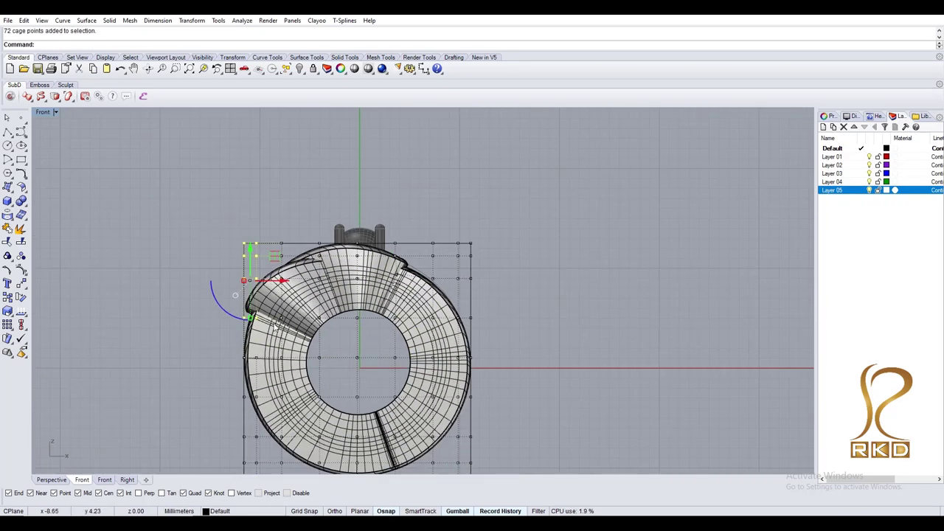
{"action": "scroll", "coordinate": [252, 274], "scroll_direction": "up", "scroll_amount": 3}
{"action": "key", "text": "Return"}
{"action": "type", "text": "0"}
{"action": "key", "text": "Return"}
{"action": "left_click", "coordinate": [469, 103]}
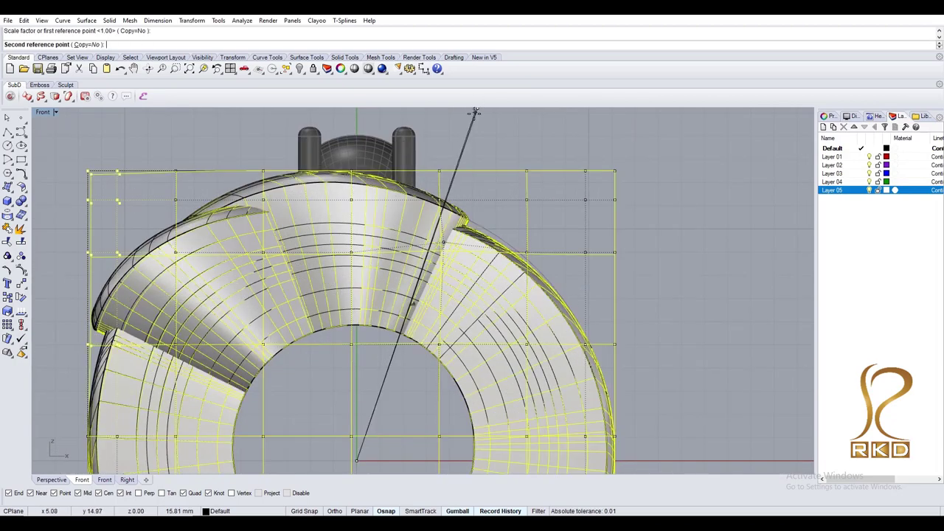
{"action": "left_click", "coordinate": [472, 135]}
- Scale those cage points again in one direction from origin 0
{"action": "scroll", "coordinate": [446, 166], "scroll_direction": "down", "scroll_amount": 1}
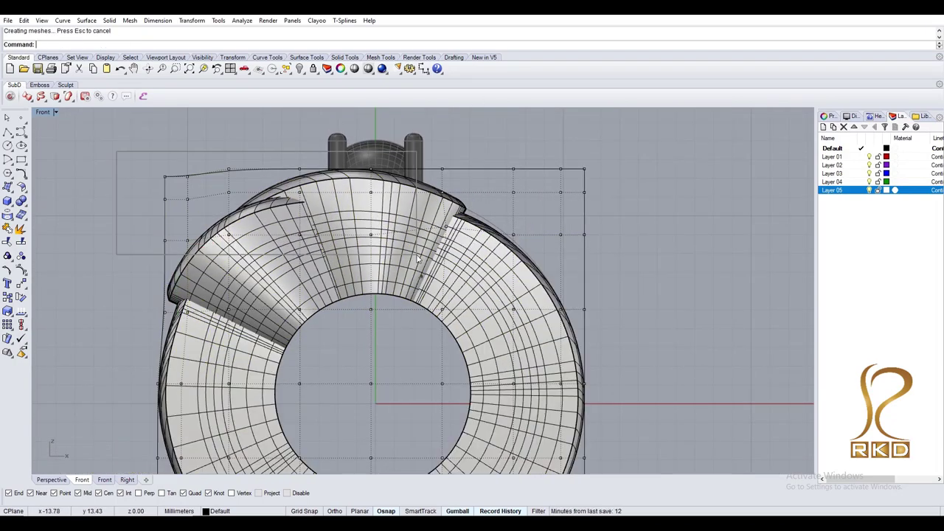
{"action": "type", "text": "0"}
{"action": "key", "text": "Return"}
{"action": "left_click", "coordinate": [527, 185]}
{"action": "left_click", "coordinate": [558, 174]}
{"action": "scroll", "coordinate": [557, 174], "scroll_direction": "down", "scroll_amount": 1}
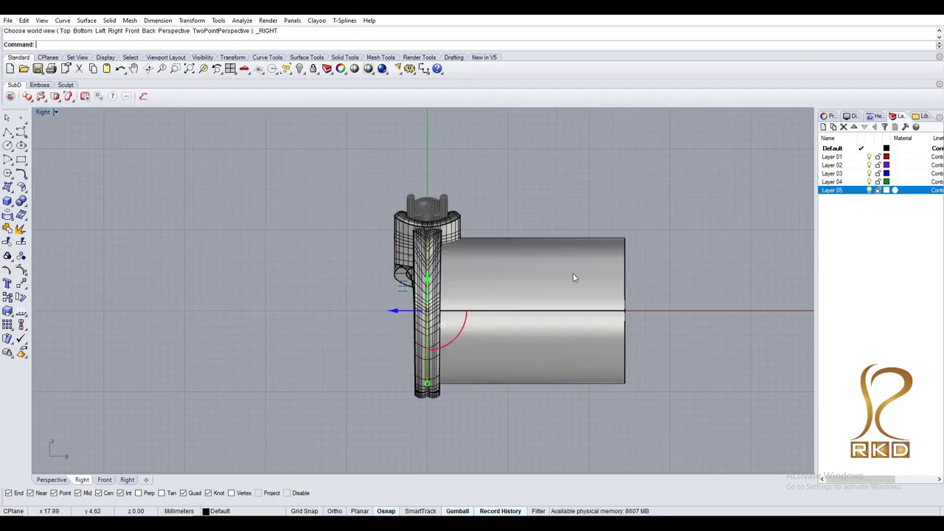
- Undo the extruded cylinder and pan to compare the ring with the reference photo
{"action": "key", "text": "ctrl+z"}
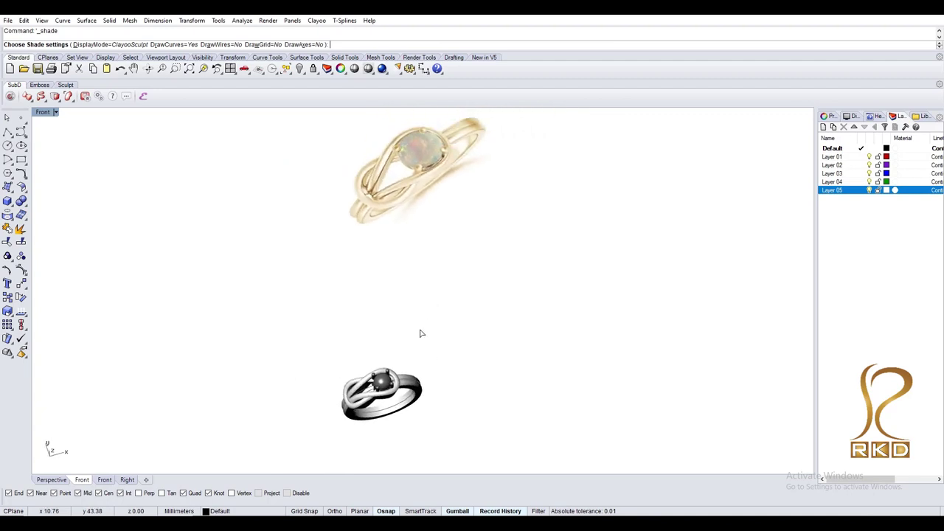
{"action": "right_click_drag", "start_coordinate": [419, 334], "coordinate": [426, 337]}
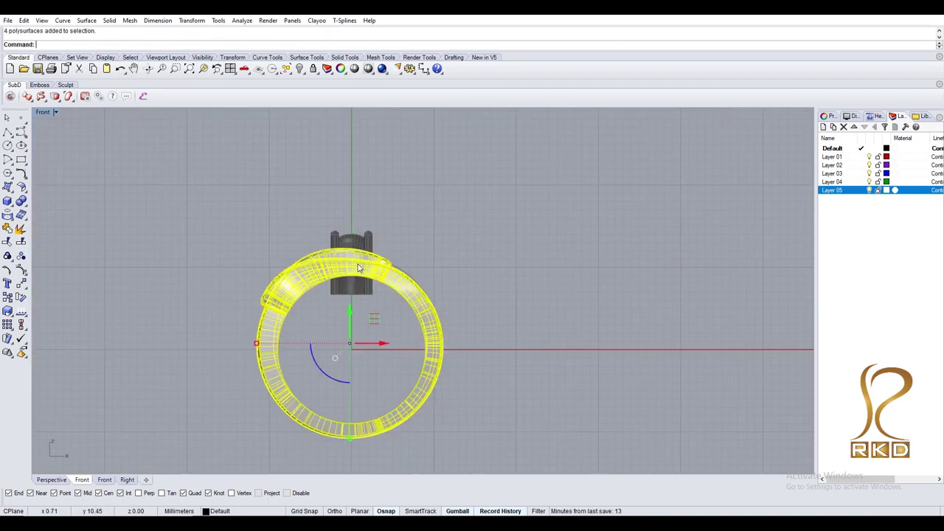
{"action": "right_click_drag", "start_coordinate": [358, 267], "coordinate": [364, 260]}
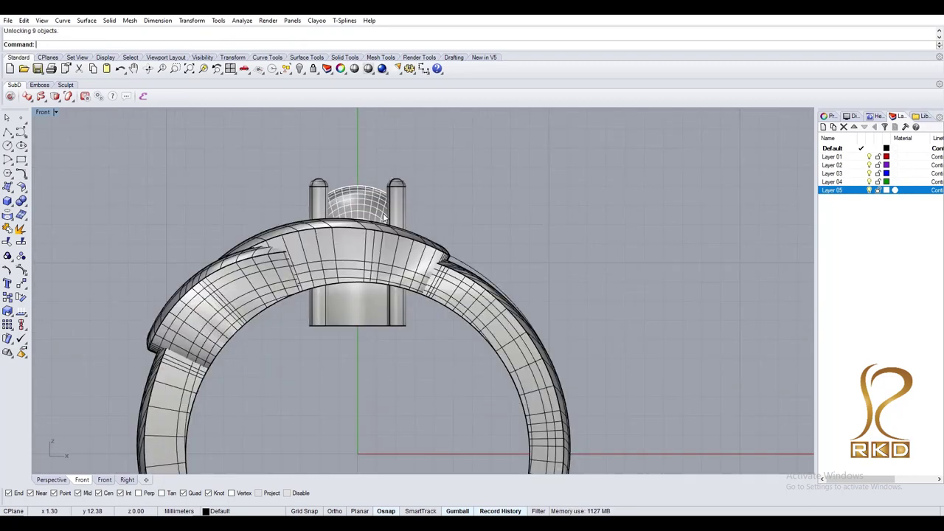
- Raise the four-prong head above the knot band and rotate it upright about a centre point
{"action": "left_click_drag", "start_coordinate": [382, 204], "coordinate": [376, 186]}
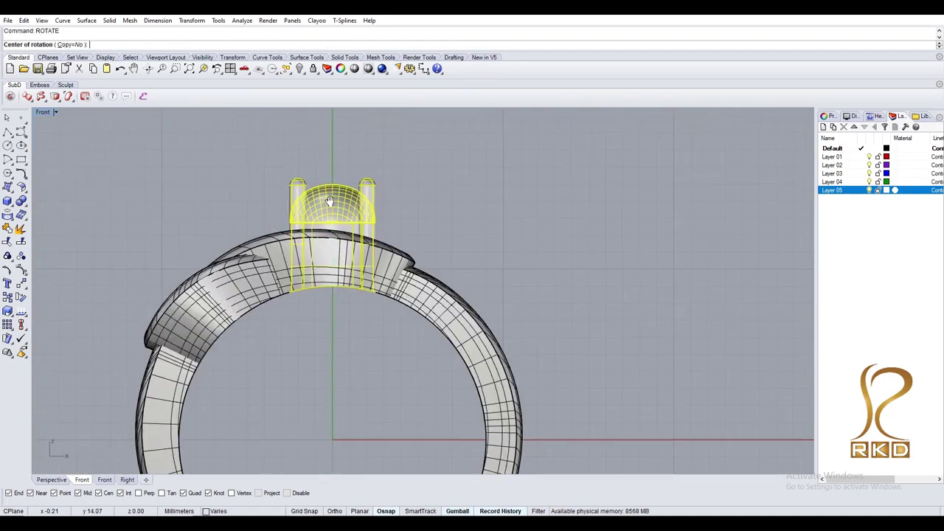
{"action": "left_click", "coordinate": [336, 437]}
{"action": "left_click", "coordinate": [346, 142]}
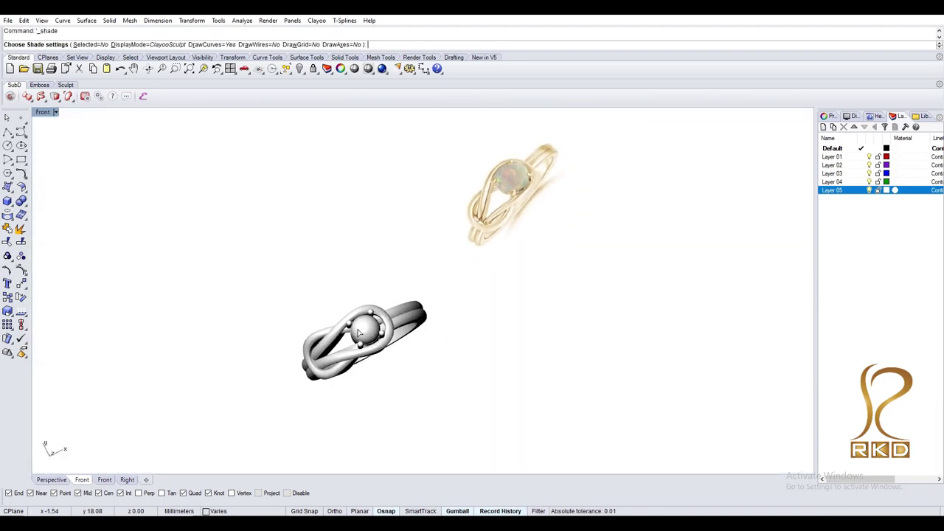
{"action": "key", "text": "Escape"}
{"action": "left_click", "coordinate": [399, 262]}
- Start CageEdit on the band and try rotating its cage points about the origin, then undo
{"action": "type", "text": "cageedit"}
{"action": "key", "text": "Return"}
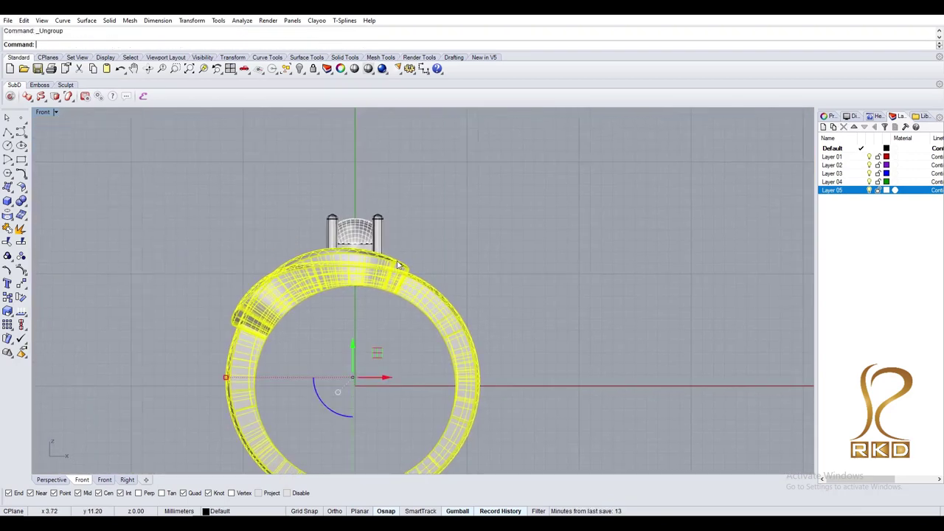
{"action": "scroll", "coordinate": [413, 284], "scroll_direction": "up", "scroll_amount": 3}
{"action": "left_click", "coordinate": [411, 284]}
{"action": "key", "text": "Return"}
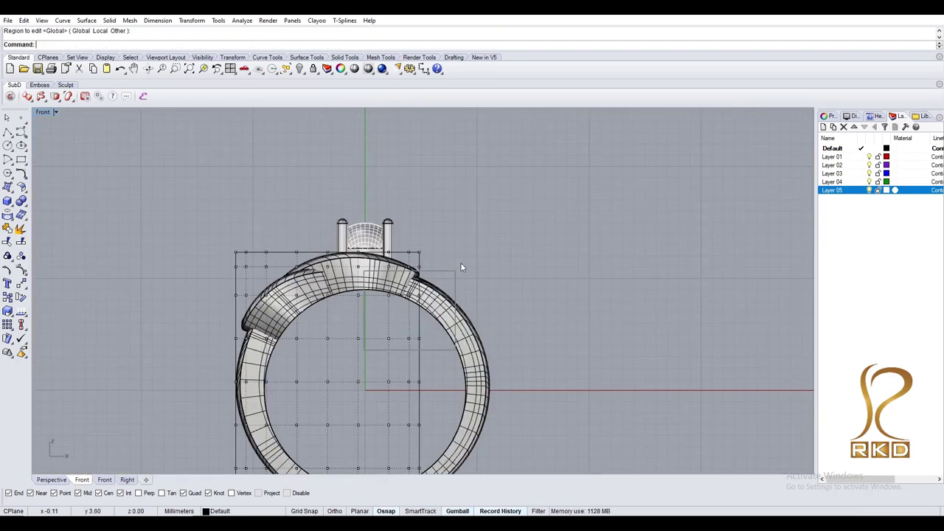
{"action": "type", "text": "R0"}
{"action": "key", "text": "Return"}
{"action": "key", "text": "Return"}
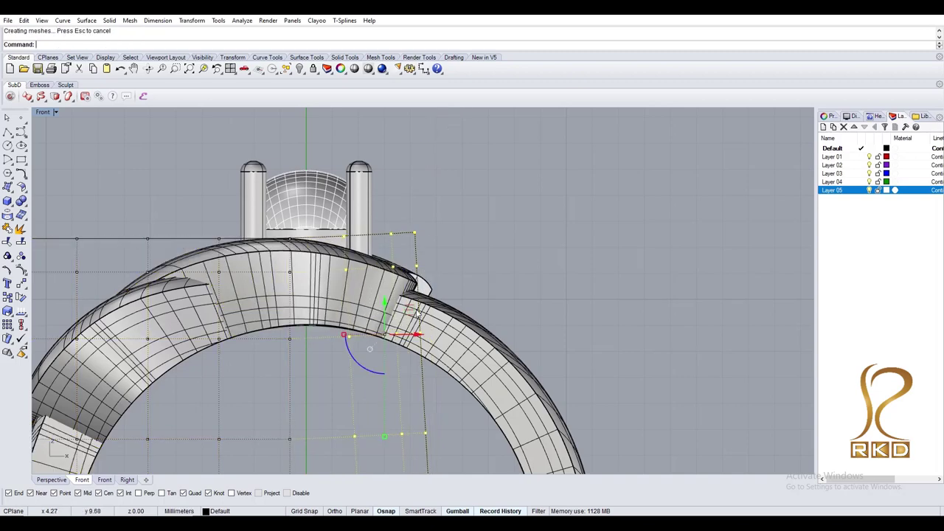
{"action": "key", "text": "ctrl+z"}
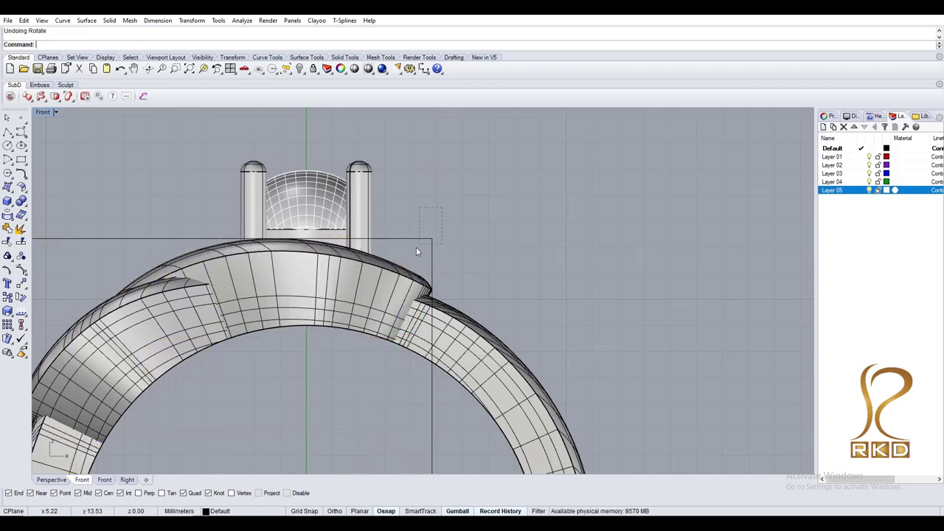
- Rotate the band piece beneath the stone head, checking the tilt in a shaded orbit
{"action": "left_click_drag", "start_coordinate": [416, 251], "coordinate": [399, 278]}
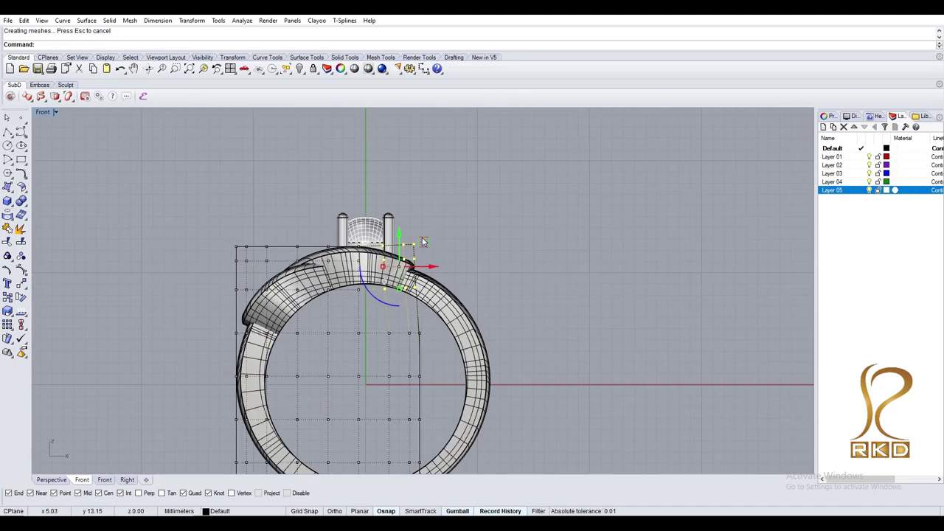
{"action": "key", "text": "Escape"}
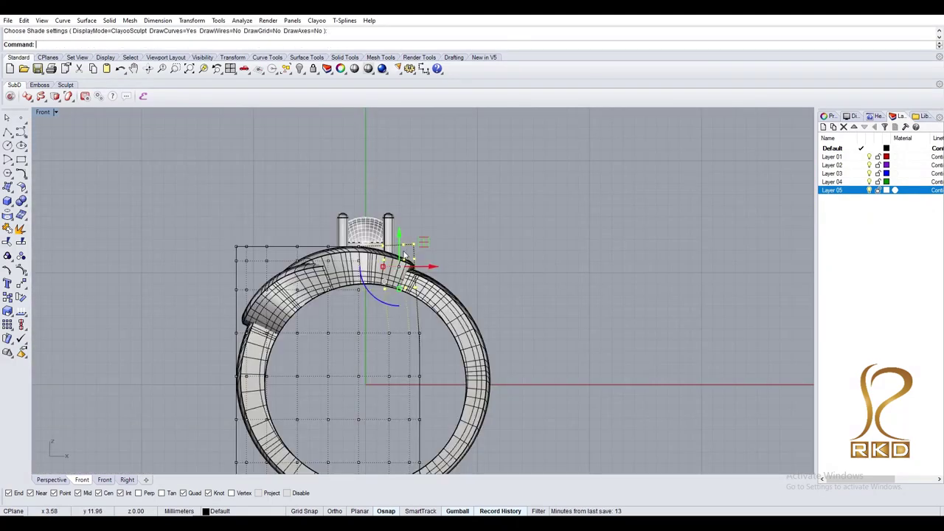
{"action": "left_click", "coordinate": [365, 229]}
{"action": "scroll", "coordinate": [365, 243], "scroll_direction": "up", "scroll_amount": 3}
{"action": "left_click", "coordinate": [299, 233], "text": "ctrl"}
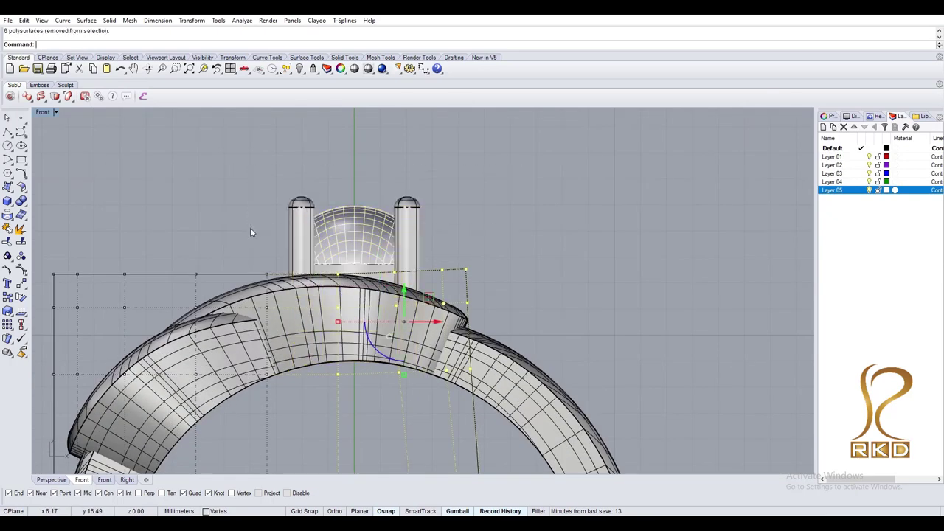
{"action": "scroll", "coordinate": [477, 282], "scroll_direction": "up", "scroll_amount": 3}
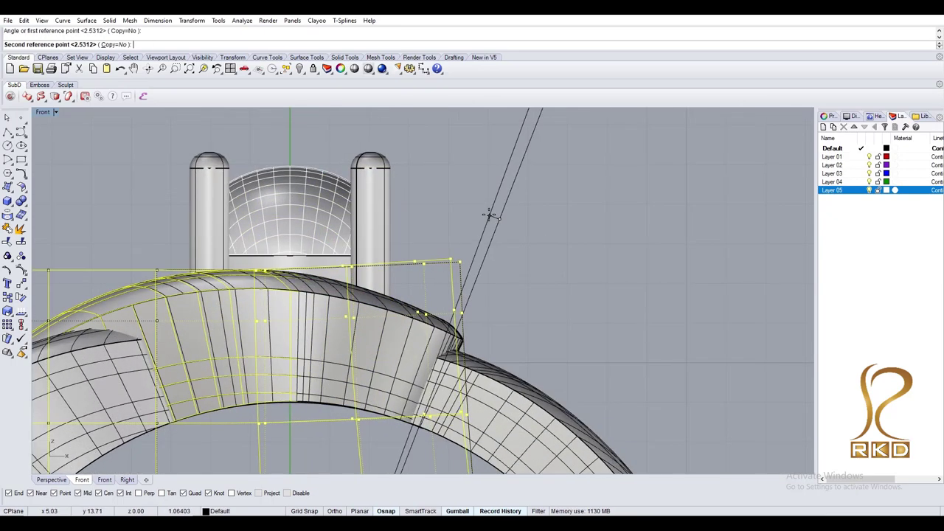
{"action": "left_click", "coordinate": [484, 214]}
{"action": "key", "text": "Escape"}
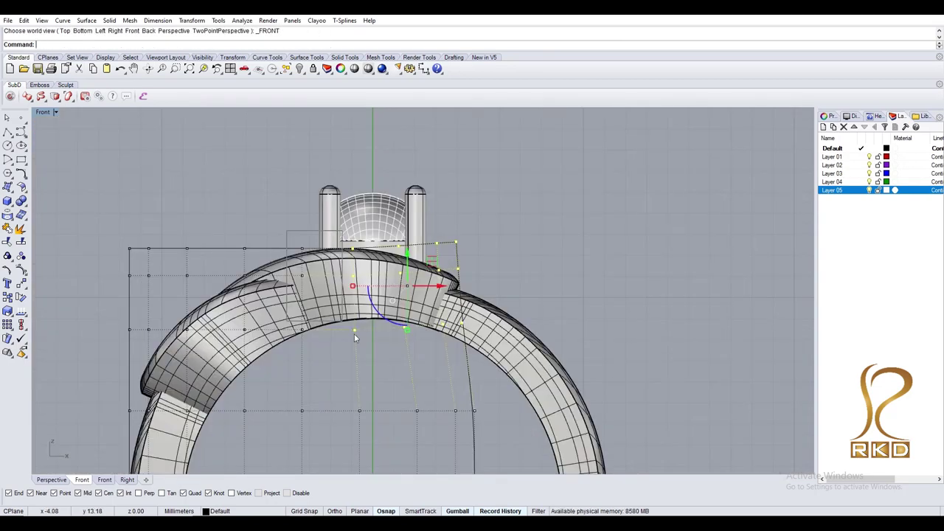
{"action": "type", "text": "RT"}
{"action": "key", "text": "Return"}
{"action": "left_click", "coordinate": [428, 272]}
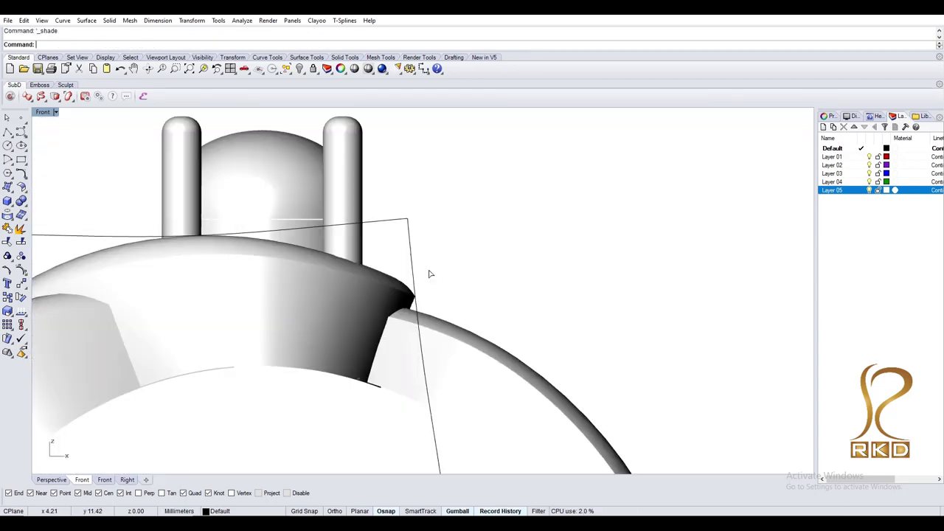
{"action": "right_click_drag", "start_coordinate": [398, 338], "coordinate": [386, 386]}
{"action": "key", "text": "Escape"}
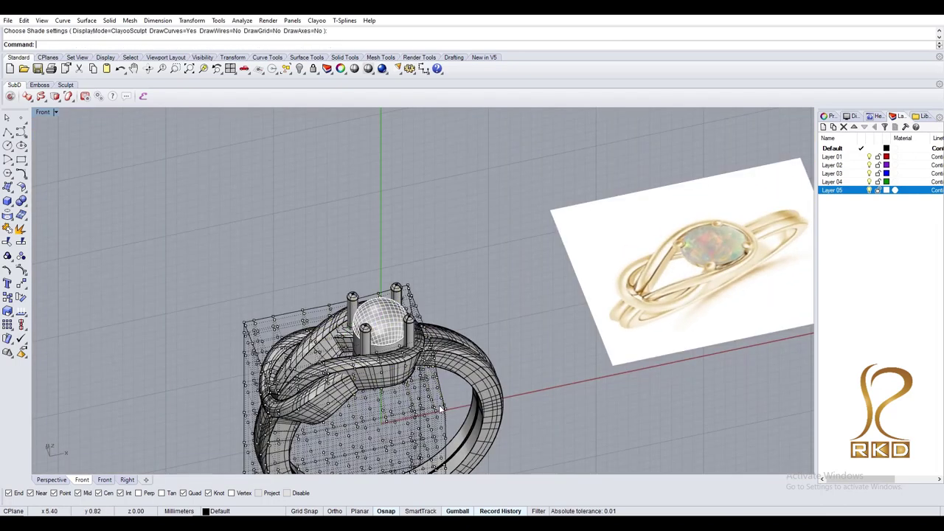
- Put a bounding-box cage on the ring band, undoing one trial rotation of its upper-left section
{"action": "left_click", "coordinate": [288, 334]}
{"action": "type", "text": "b"}
{"action": "key", "text": "Return"}
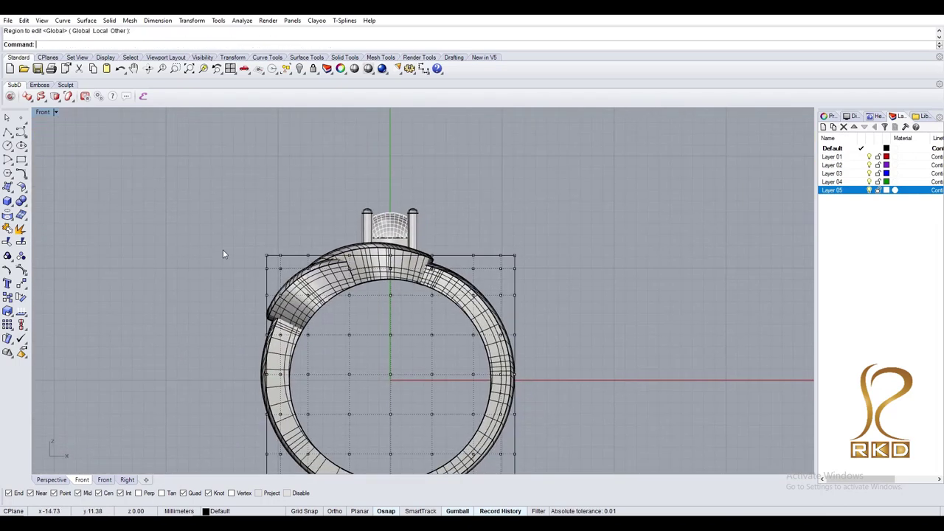
{"action": "scroll", "coordinate": [333, 356], "scroll_direction": "up", "scroll_amount": 2}
{"action": "key", "text": "Return"}
{"action": "left_click_drag", "start_coordinate": [325, 199], "coordinate": [168, 283]}
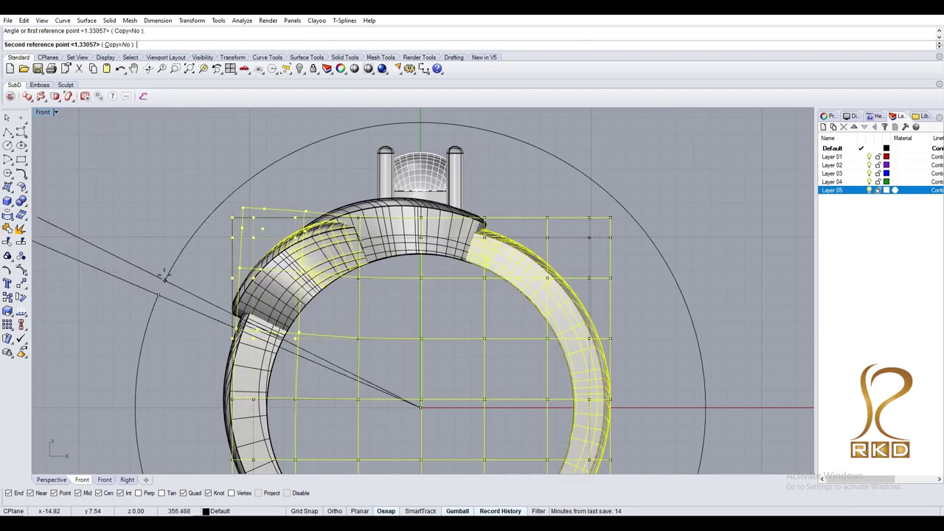
{"action": "key", "text": "ctrl+z"}
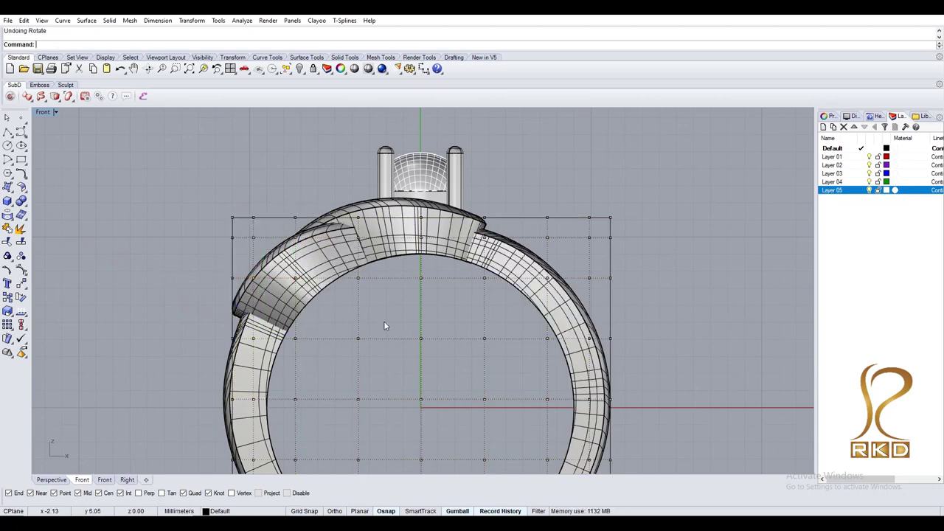
{"action": "key", "text": "Return"}
{"action": "left_click", "coordinate": [512, 309]}
{"action": "key", "text": "Return"}
{"action": "type", "text": "b"}
{"action": "key", "text": "Return"}
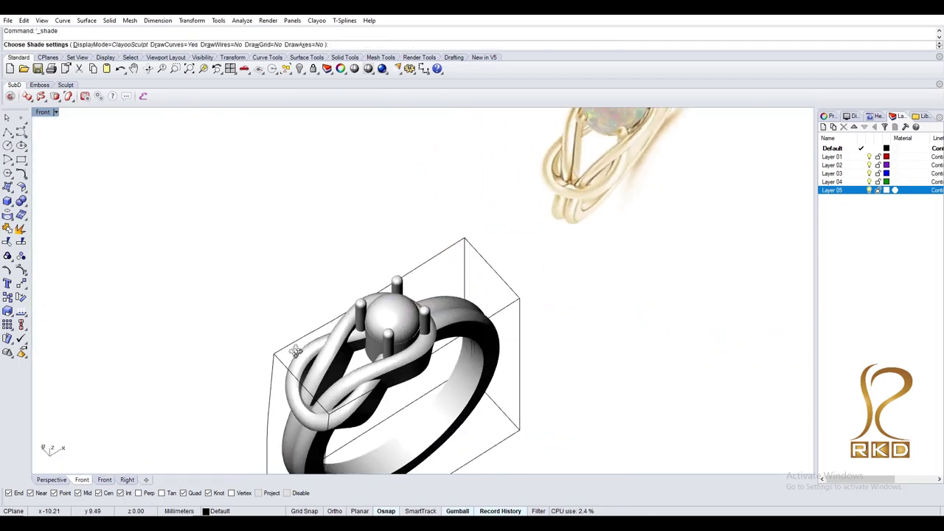
{"action": "right_click_drag", "start_coordinate": [348, 306], "coordinate": [480, 255]}
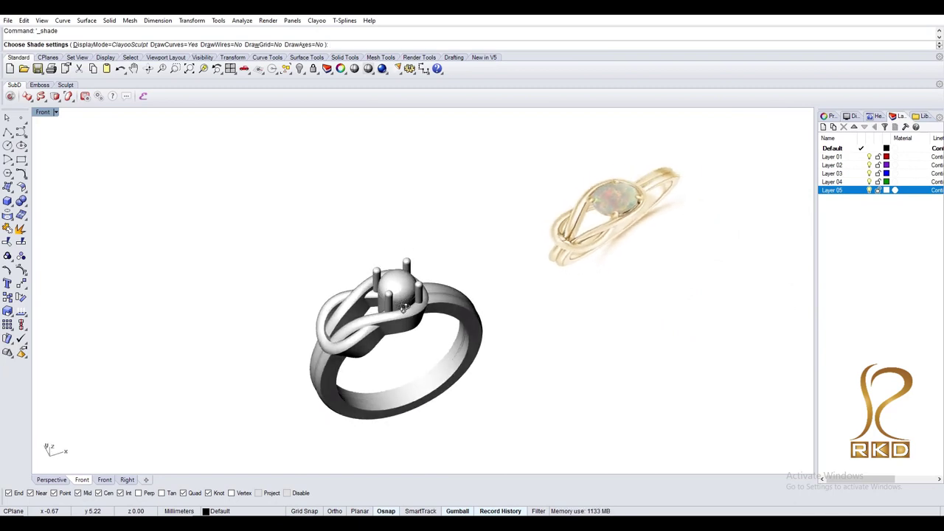
{"action": "mouse_move", "coordinate": [413, 289]}
{"action": "right_mouse_down"}
{"action": "mouse_move", "coordinate": [341, 143]}
{"action": "mouse_move", "coordinate": [425, 144]}
{"action": "mouse_move", "coordinate": [299, 332]}
{"action": "mouse_move", "coordinate": [417, 317]}
{"action": "mouse_move", "coordinate": [435, 330]}
{"action": "mouse_move", "coordinate": [440, 317]}
{"action": "right_mouse_up"}
{"action": "key", "text": "F2"}
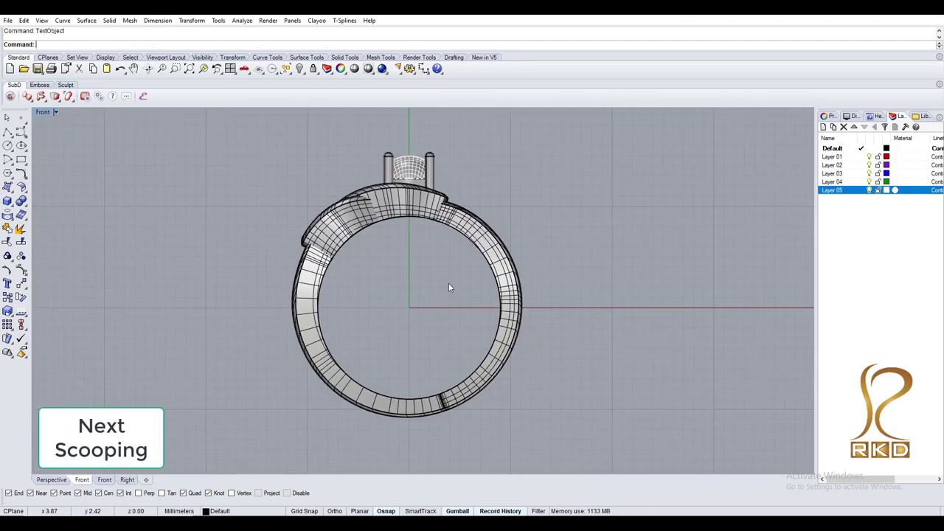
- Duplicate the band's edges as curves and hide the ring model
{"action": "right_click_drag", "start_coordinate": [448, 288], "coordinate": [444, 287]}
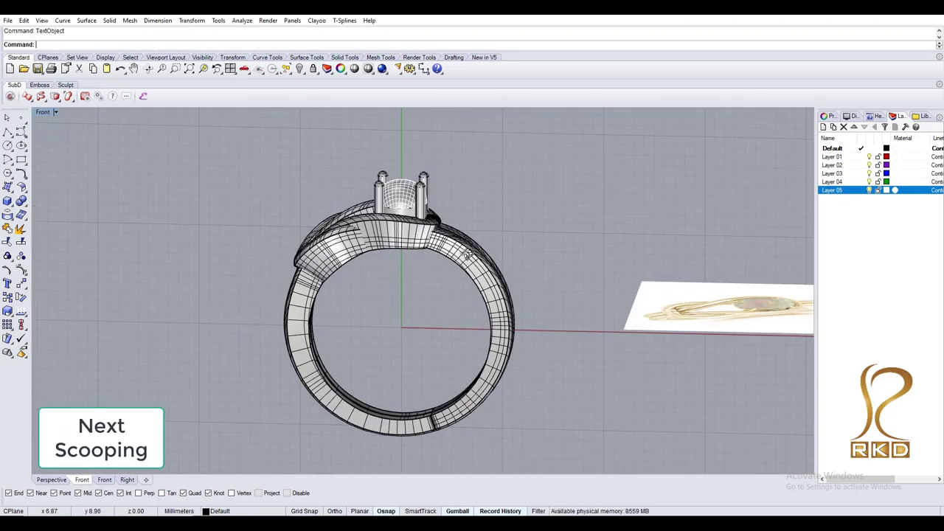
{"action": "type", "text": "D"}
{"action": "mouse_move", "coordinate": [371, 281]}
{"action": "right_mouse_down"}
{"action": "mouse_move", "coordinate": [472, 273]}
{"action": "mouse_move", "coordinate": [494, 281]}
{"action": "mouse_move", "coordinate": [579, 267]}
{"action": "right_mouse_up"}
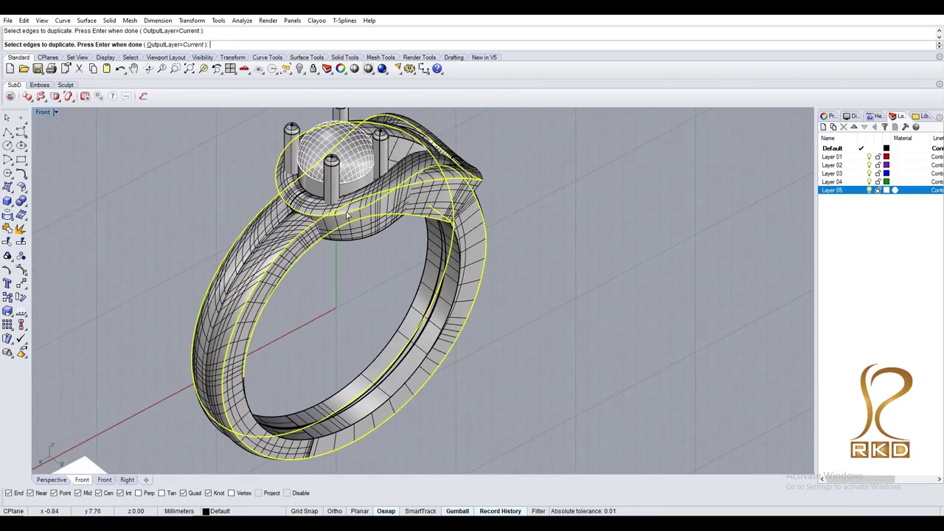
{"action": "key", "text": "Return"}
{"action": "left_click", "coordinate": [380, 234]}
{"action": "type", "text": "HIDE"}
{"action": "key", "text": "Return"}
- Trim the overlapping knot outline curves against each other
{"action": "mouse_move", "coordinate": [432, 267]}
{"action": "right_mouse_down"}
{"action": "mouse_move", "coordinate": [510, 286]}
{"action": "mouse_move", "coordinate": [612, 253]}
{"action": "right_mouse_up"}
{"action": "key", "text": "ctrl+a"}
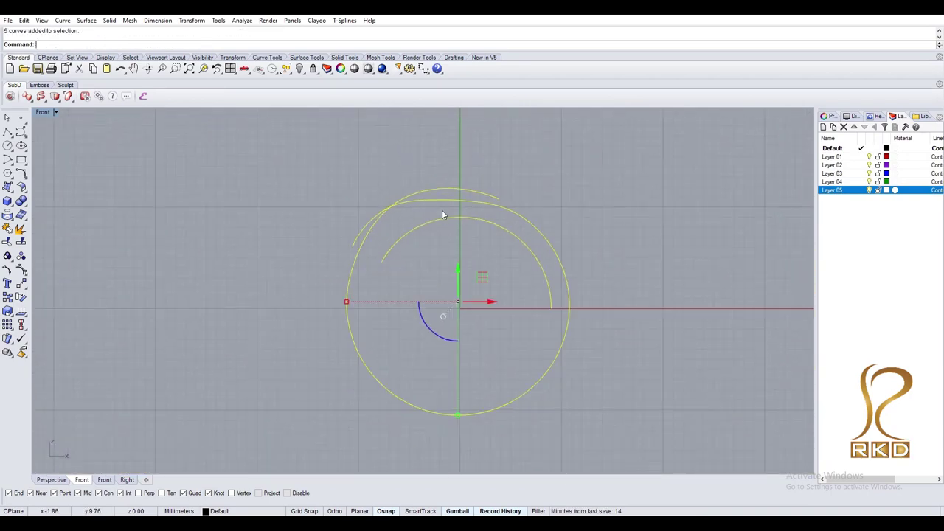
{"action": "right_click_drag", "start_coordinate": [442, 215], "coordinate": [536, 269]}
{"action": "key", "text": "Escape"}
{"action": "right_click_drag", "start_coordinate": [463, 248], "coordinate": [539, 273]}
{"action": "key", "text": "ctrl+a"}
{"action": "type", "text": "trim"}
{"action": "key", "text": "Return"}
{"action": "right_click_drag", "start_coordinate": [481, 275], "coordinate": [445, 282]}
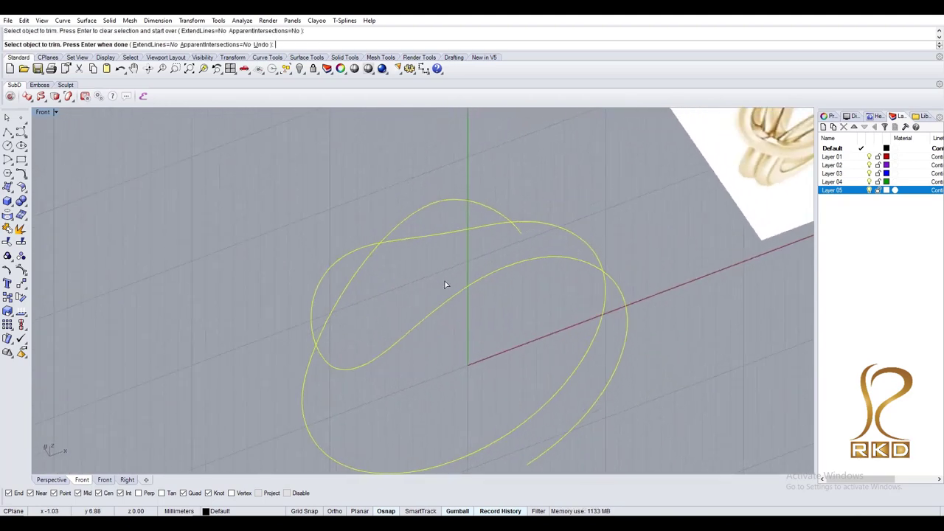
{"action": "key", "text": "Escape"}
- Draw a circle centred at the origin and scale it to touch the top of the knot curve
{"action": "type", "text": "circle"}
{"action": "key", "text": "Return"}
{"action": "left_click", "coordinate": [444, 288]}
{"action": "scroll", "coordinate": [442, 217], "scroll_direction": "up", "scroll_amount": 3}
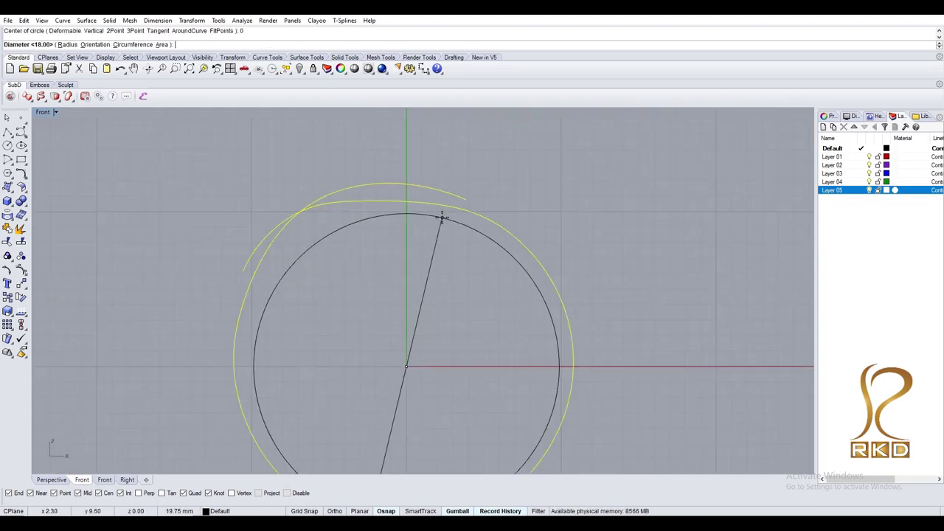
{"action": "scroll", "coordinate": [442, 217], "scroll_direction": "up", "scroll_amount": 2}
{"action": "left_click", "coordinate": [395, 189]}
{"action": "scroll", "coordinate": [395, 191], "scroll_direction": "down", "scroll_amount": 3}
{"action": "type", "text": "scale"}
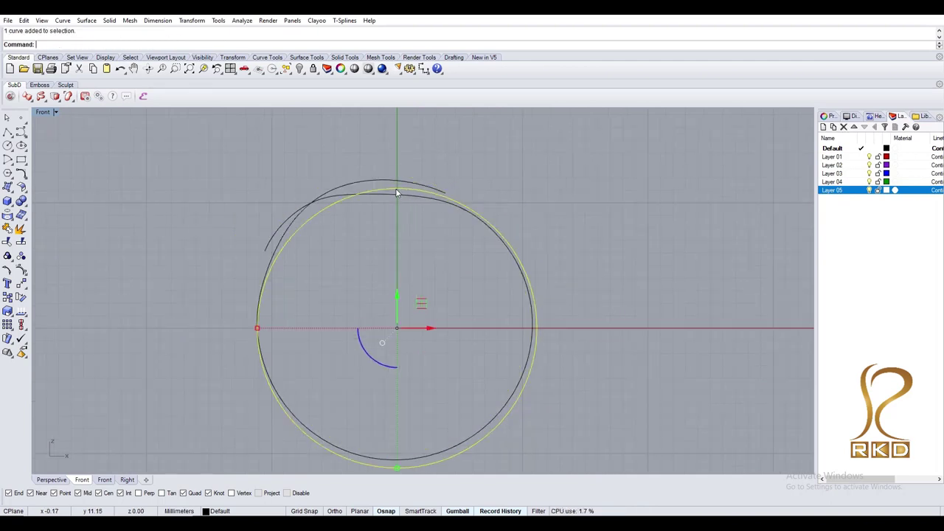
{"action": "key", "text": "Return"}
{"action": "left_click", "coordinate": [396, 189]}
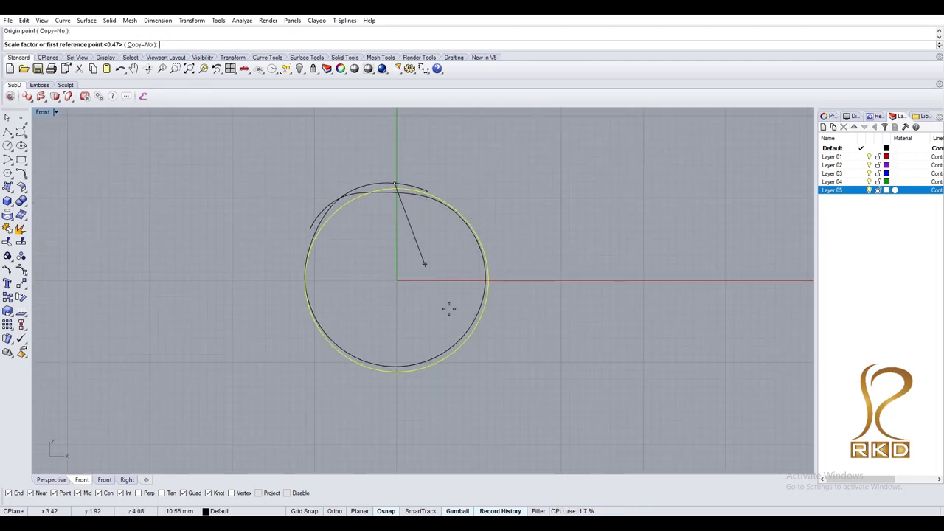
{"action": "left_click", "coordinate": [396, 366]}
{"action": "left_click", "coordinate": [396, 366]}
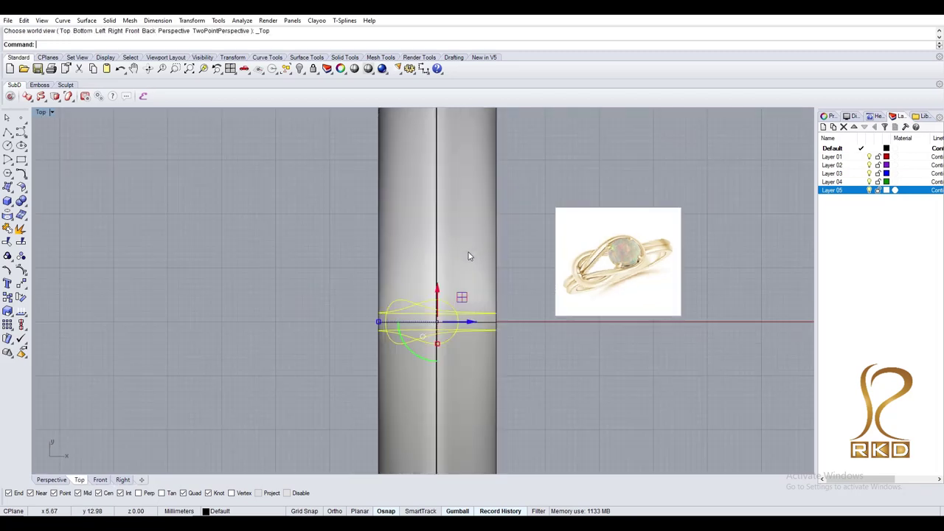
- Trim the cylinder with the loop outline curves and delete the leftover piece
{"action": "left_click", "coordinate": [492, 229]}
{"action": "key", "text": "ctrl+x"}
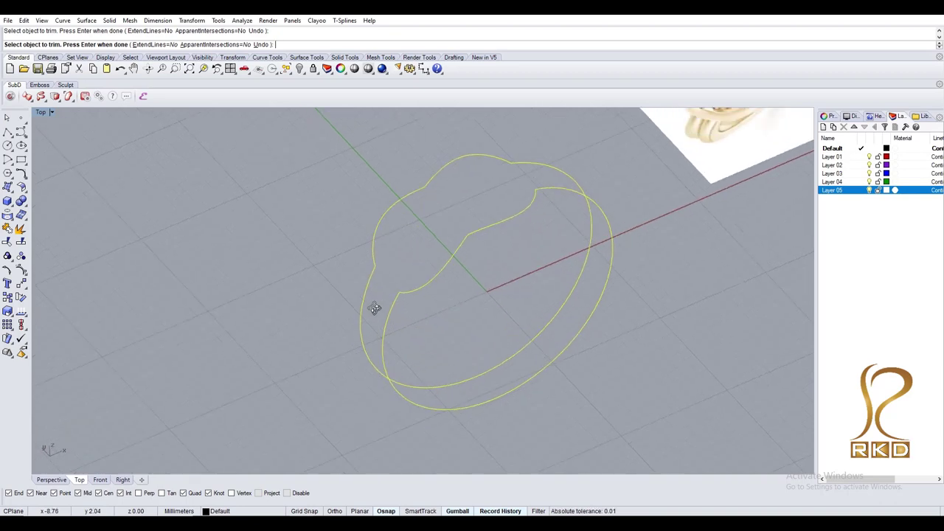
{"action": "key", "text": "ctrl+v"}
{"action": "key", "text": "Return"}
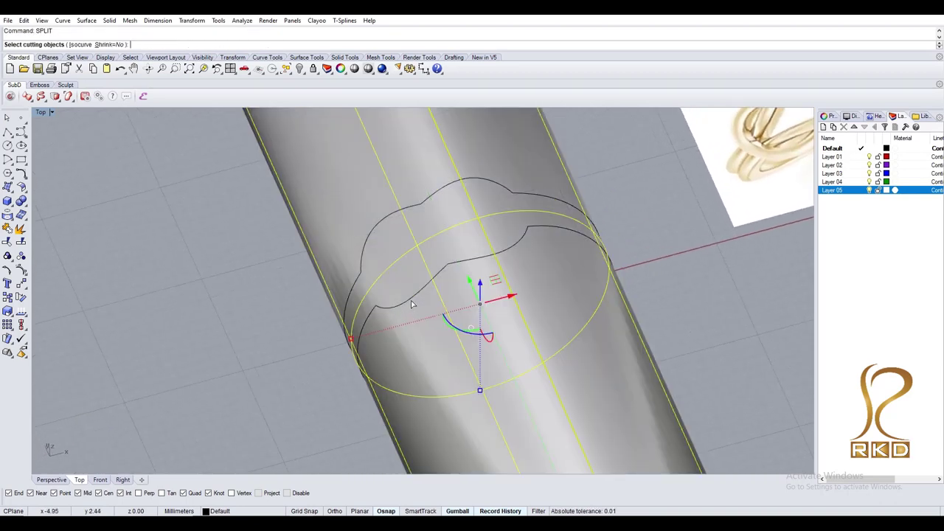
{"action": "key", "text": "Return"}
{"action": "left_click", "coordinate": [412, 298]}
{"action": "key", "text": "Delete"}
- Adjust the seam of the remaining ring band surface with SrfSeam
{"action": "left_click", "coordinate": [465, 258]}
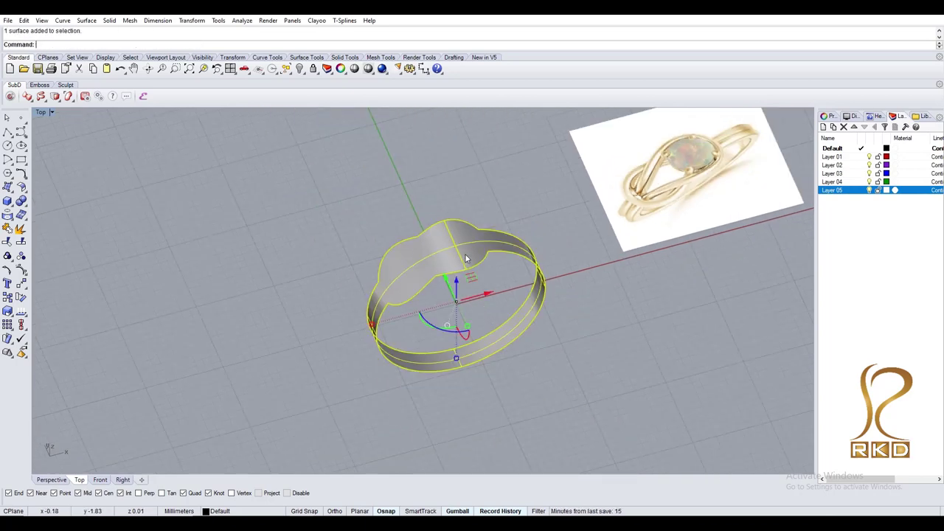
{"action": "type", "text": "s"}
{"action": "key", "text": "Return"}
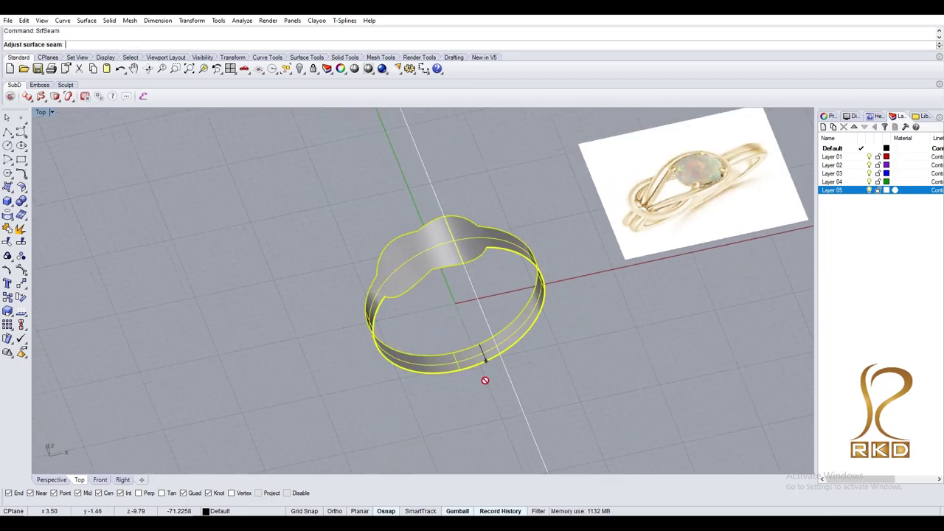
- Select the flat band profile curves in Top view and join them into two open curves
{"action": "key", "text": "Escape"}
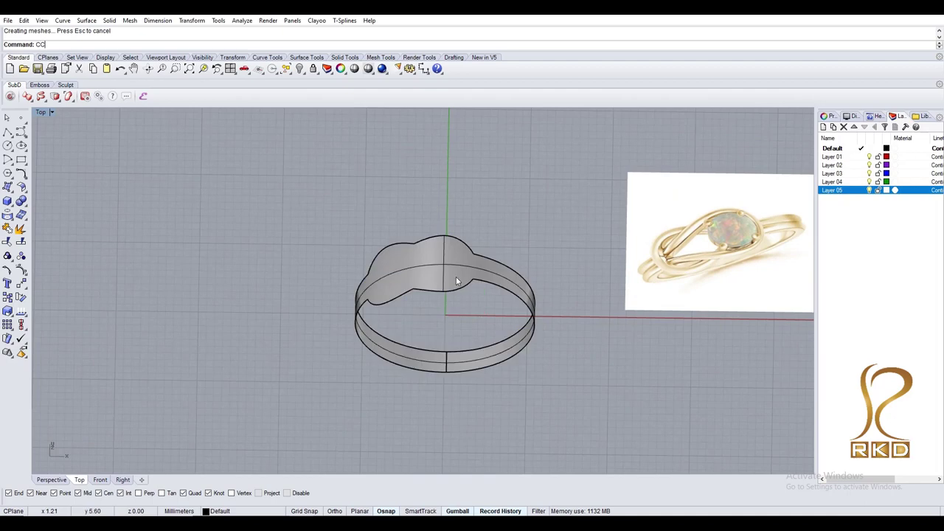
{"action": "key", "text": "ctrl+F1"}
{"action": "scroll", "coordinate": [465, 209], "scroll_direction": "up", "scroll_amount": 5}
{"action": "scroll", "coordinate": [465, 209], "scroll_direction": "down", "scroll_amount": 3}
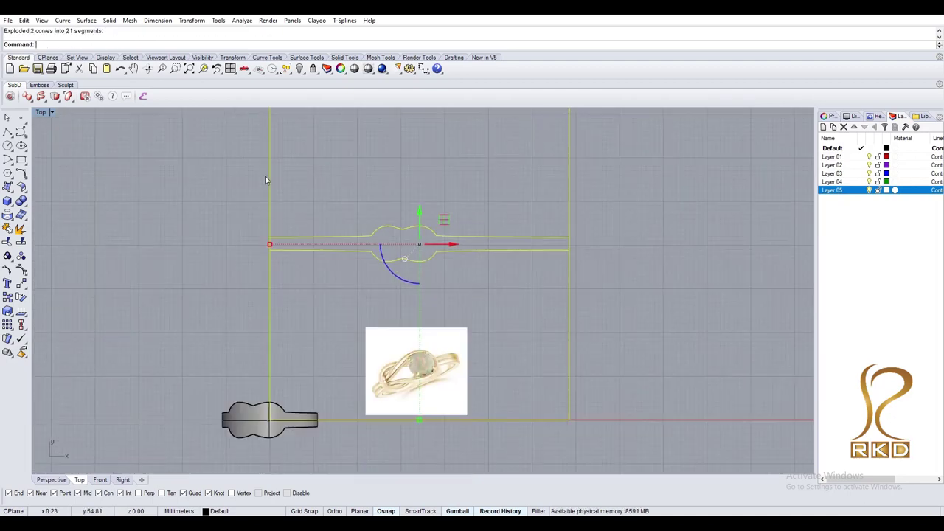
{"action": "left_click_drag", "start_coordinate": [185, 165], "coordinate": [701, 344]}
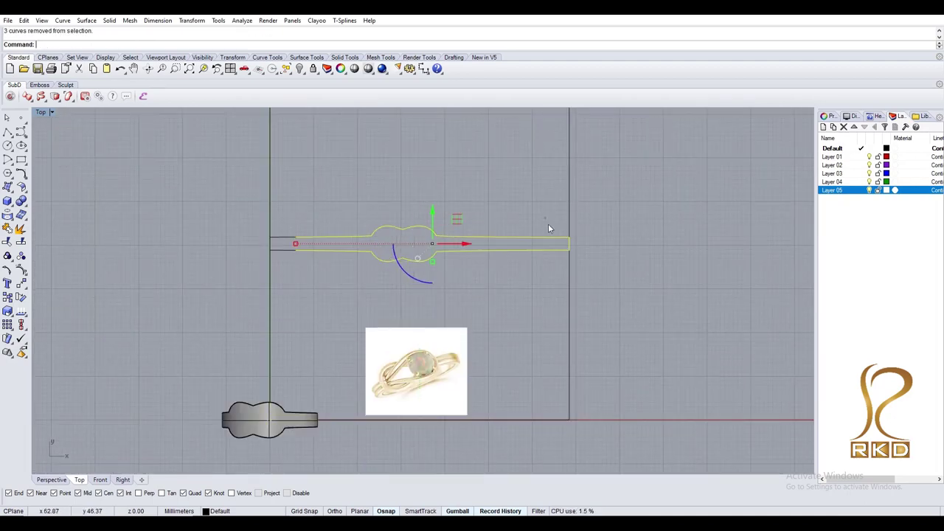
{"action": "left_click", "coordinate": [574, 250], "text": "shift"}
{"action": "scroll", "coordinate": [560, 280], "scroll_direction": "up", "scroll_amount": 2}
{"action": "scroll", "coordinate": [517, 280], "scroll_direction": "down", "scroll_amount": 4}
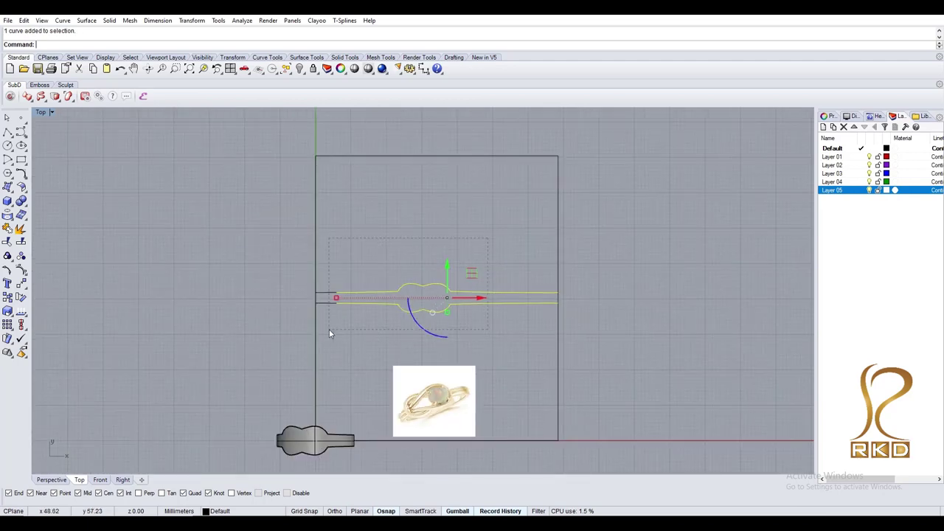
{"action": "key", "text": "ctrl+j"}
- Offset the upper band curve by 0.8 toward the band centre
{"action": "scroll", "coordinate": [391, 321], "scroll_direction": "up", "scroll_amount": 5}
{"action": "type", "text": "F"}
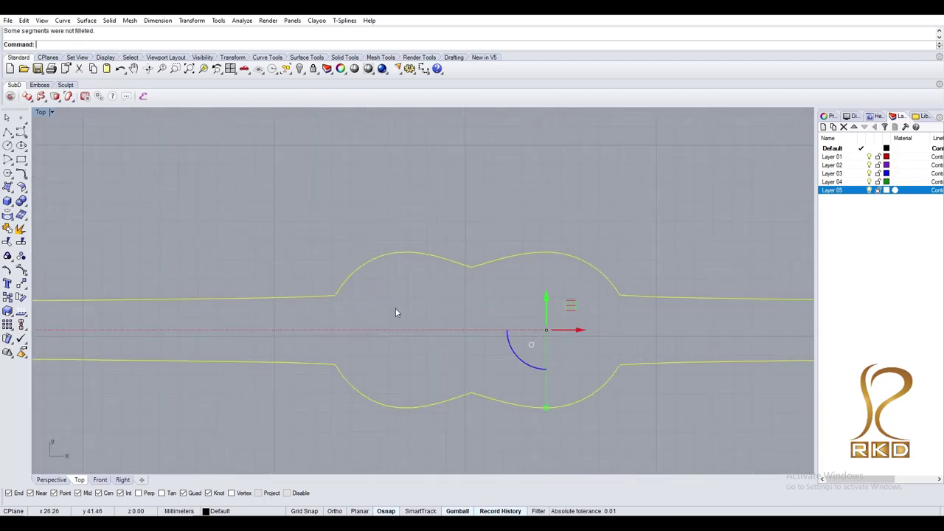
{"action": "type", "text": "offset"}
{"action": "key", "text": "Return"}
{"action": "left_click", "coordinate": [435, 257]}
{"action": "type", "text": ".8"}
{"action": "key", "text": "Return"}
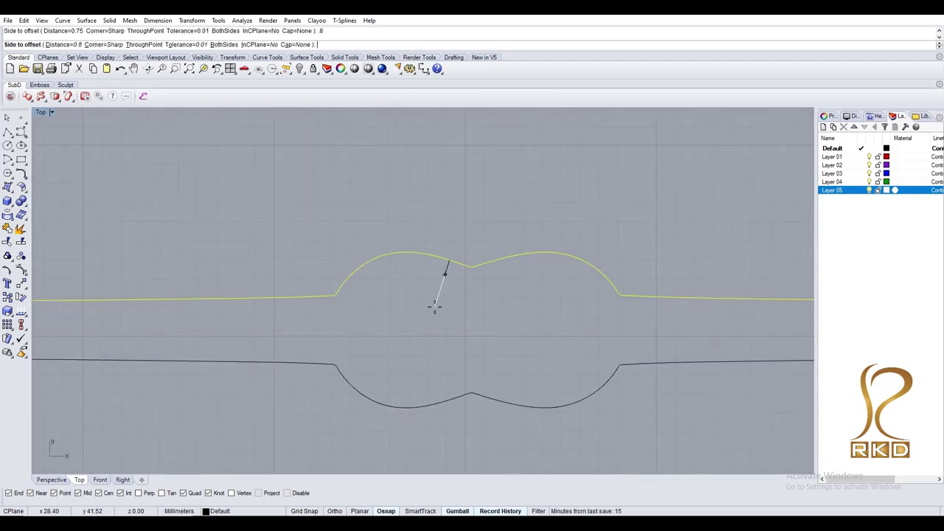
{"action": "left_click", "coordinate": [434, 306]}
{"action": "scroll", "coordinate": [419, 340], "scroll_direction": "down", "scroll_amount": 2}
{"action": "scroll", "coordinate": [419, 341], "scroll_direction": "down", "scroll_amount": 3}
{"action": "scroll", "coordinate": [449, 352], "scroll_direction": "down", "scroll_amount": 2}
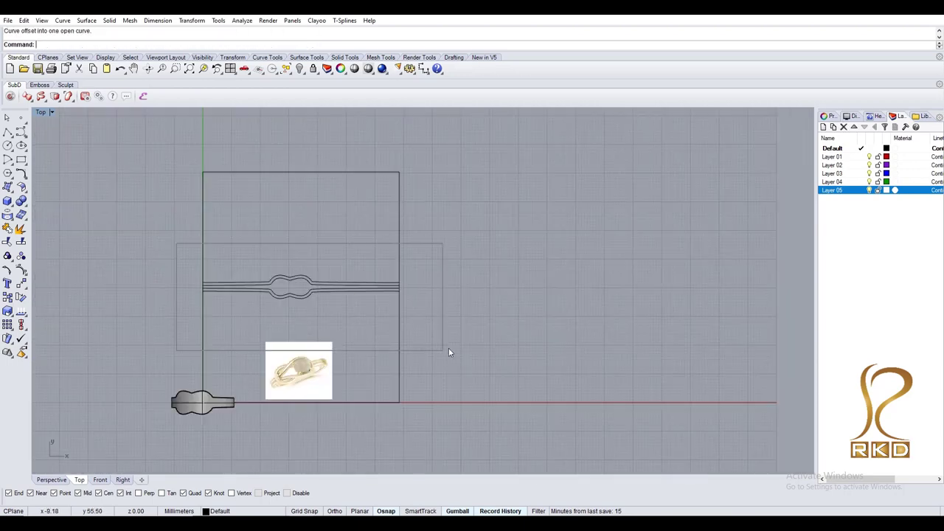
- Wrap the flat layout curves onto the ring band surface with ApplyCrv
{"action": "left_click_drag", "start_coordinate": [448, 352], "coordinate": [448, 352]}
{"action": "right_click_drag", "start_coordinate": [210, 227], "coordinate": [302, 199]}
{"action": "type", "text": "applycrv"}
{"action": "key", "text": "Return"}
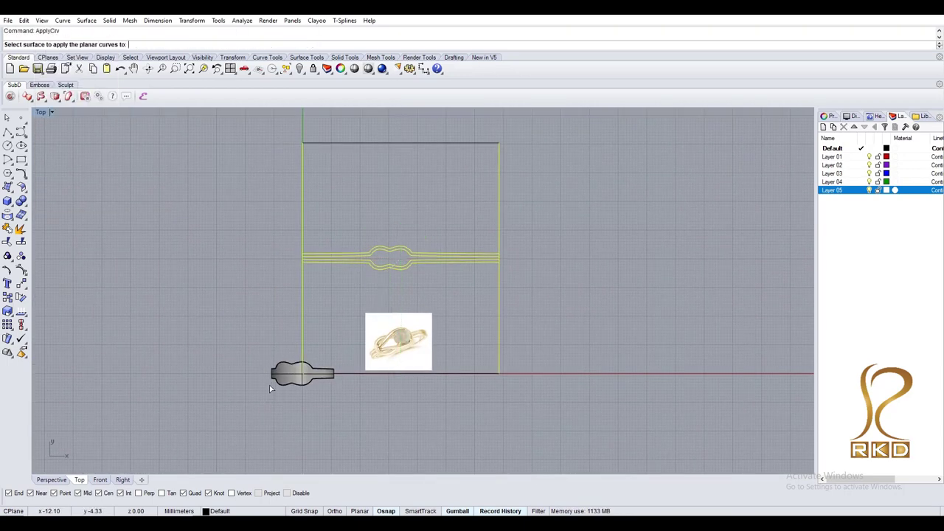
{"action": "scroll", "coordinate": [297, 361], "scroll_direction": "up", "scroll_amount": 4}
{"action": "scroll", "coordinate": [337, 351], "scroll_direction": "up", "scroll_amount": 3}
{"action": "left_click", "coordinate": [340, 348]}
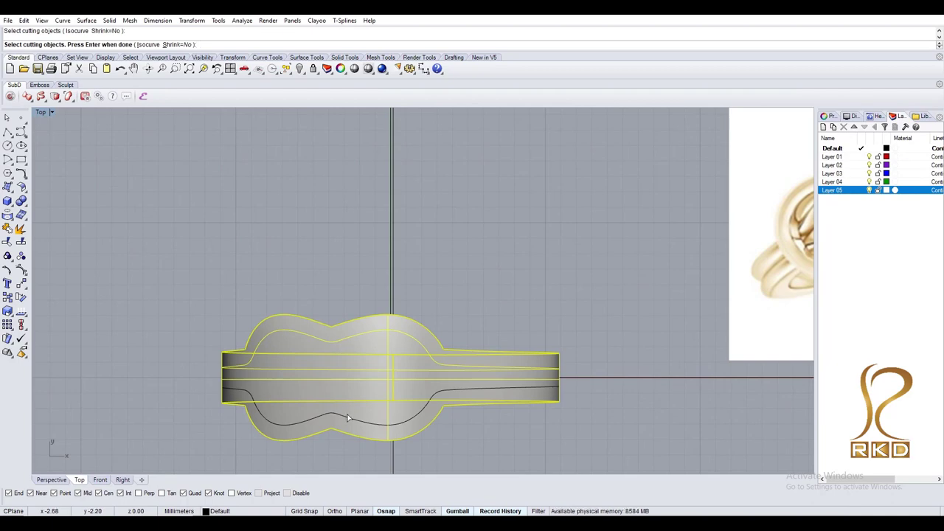
{"action": "scroll", "coordinate": [352, 404], "scroll_direction": "down", "scroll_amount": 3}
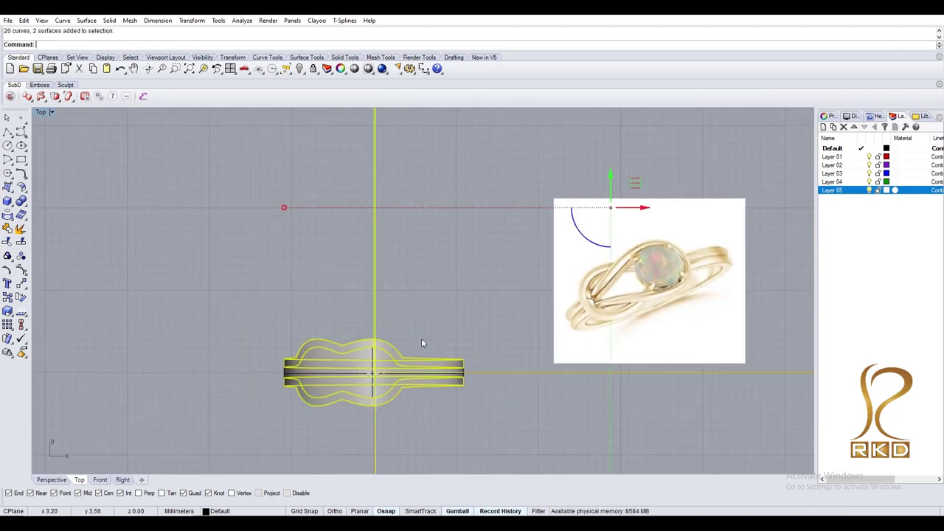
{"action": "key", "text": "Escape"}
{"action": "key", "text": "ctrl+F2"}
- Show the hidden ring parts and select the four knot band polysurfaces in Top view
{"action": "key", "text": "ctrl+alt+h"}
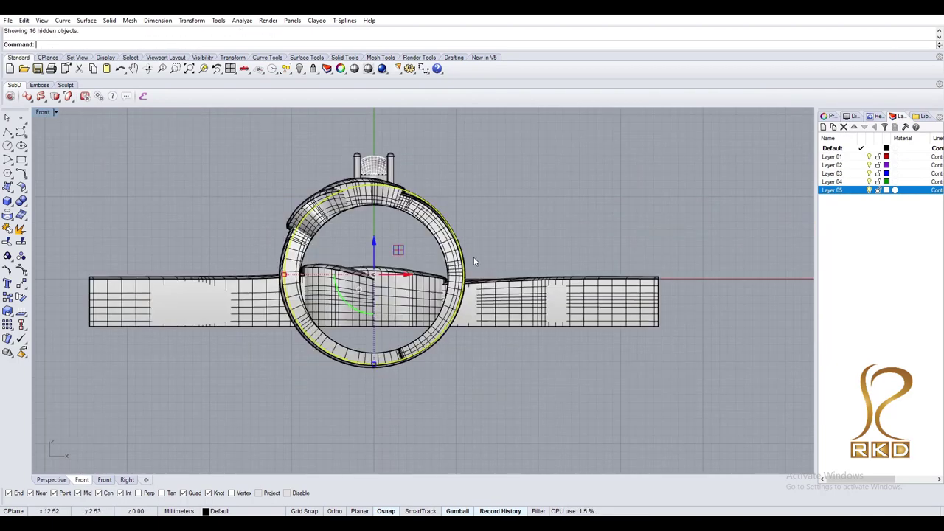
{"action": "key", "text": "ctrl+F1"}
{"action": "key", "text": "ctrl+a"}
{"action": "scroll", "coordinate": [661, 273], "scroll_direction": "up", "scroll_amount": 2}
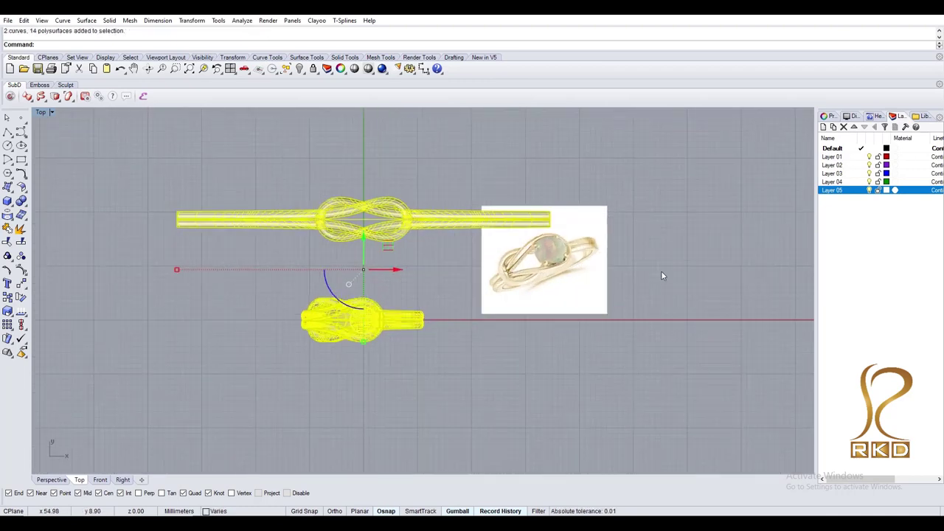
{"action": "left_click", "coordinate": [719, 214]}
{"action": "key", "text": "ctrl+a"}
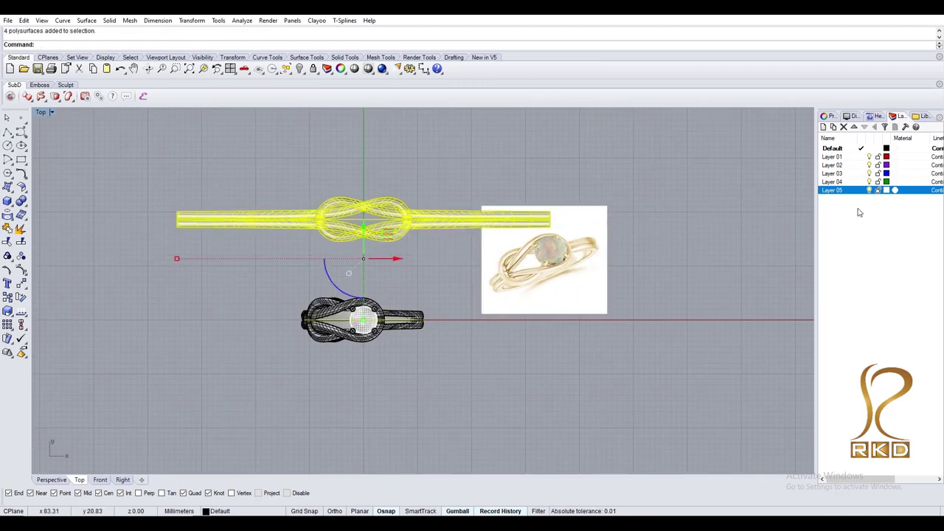
- Move the selected knot pieces onto a new layer 'ff' and turn that layer off
{"action": "left_click", "coordinate": [888, 213]}
{"action": "type", "text": "ff"}
{"action": "right_click", "coordinate": [840, 199]}
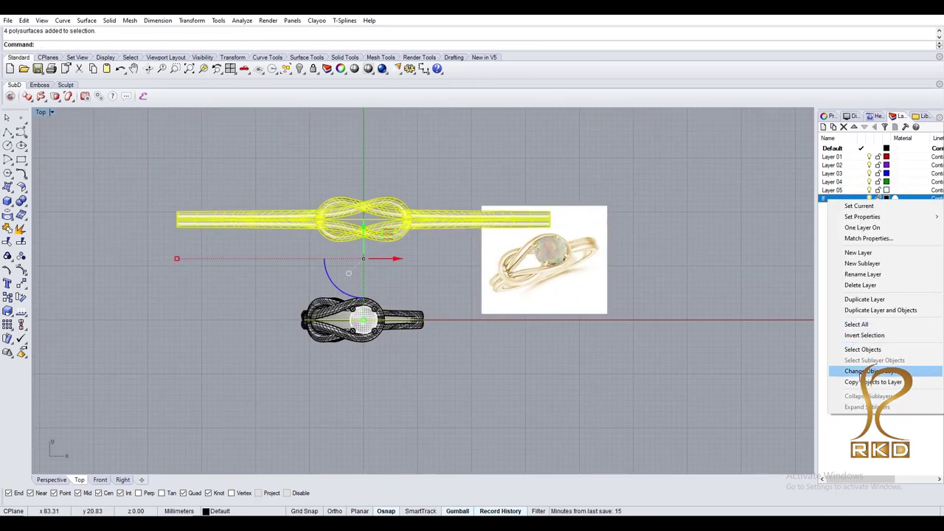
{"action": "left_click", "coordinate": [885, 374]}
{"action": "left_click", "coordinate": [869, 199]}
{"action": "key", "text": "ctrl+F2"}
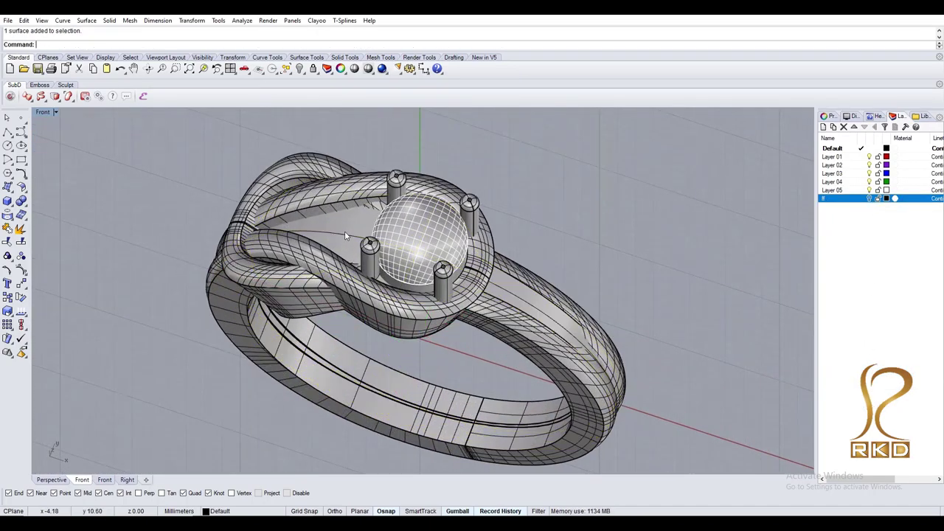
- Lock the ring and, in the front view, scale it in 2D about its centre with two reference points
{"action": "left_click", "coordinate": [344, 231]}
{"action": "key", "text": "ctrl+l"}
{"action": "key", "text": "ctrl+F2"}
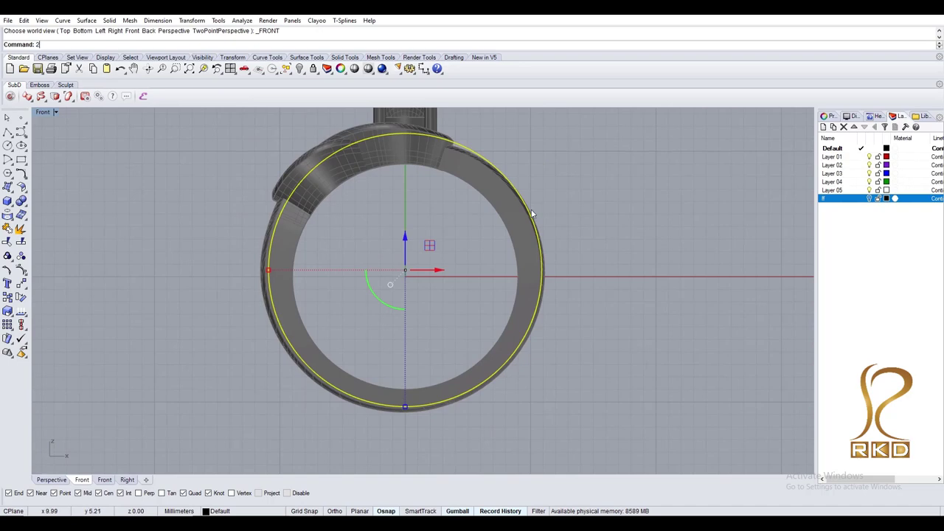
{"action": "key", "text": "Return"}
{"action": "left_click", "coordinate": [391, 290]}
{"action": "left_click", "coordinate": [620, 170]}
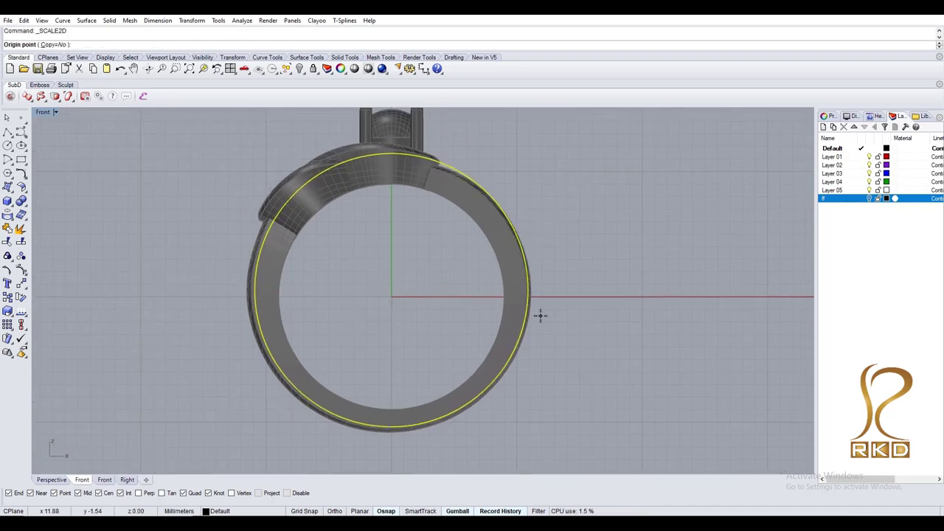
{"action": "scroll", "coordinate": [540, 316], "scroll_direction": "up", "scroll_amount": 5}
{"action": "left_click", "coordinate": [633, 267]}
{"action": "scroll", "coordinate": [633, 267], "scroll_direction": "down", "scroll_amount": 5}
{"action": "type", "text": "S"}
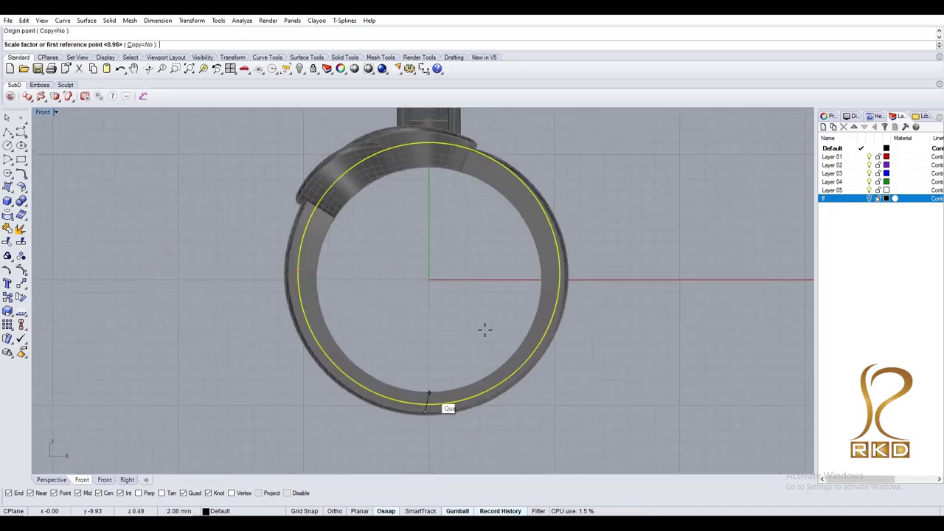
{"action": "scroll", "coordinate": [518, 235], "scroll_direction": "up", "scroll_amount": 3}
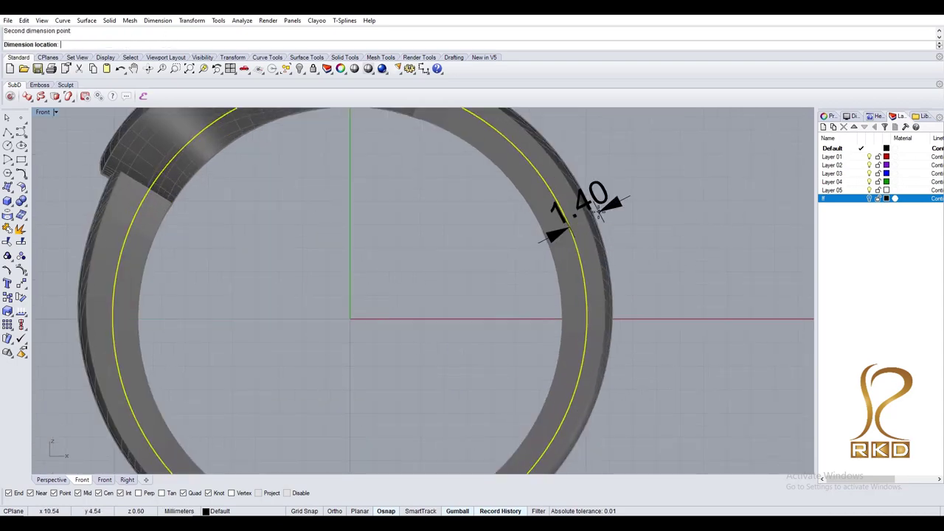
- Measure the band thickness at 1.40, then shrink the ring from a new scaling origin
{"action": "key", "text": "Escape"}
{"action": "key", "text": "Return"}
{"action": "scroll", "coordinate": [593, 216], "scroll_direction": "up", "scroll_amount": 3}
{"action": "left_click", "coordinate": [540, 249]}
{"action": "left_click", "coordinate": [603, 246]}
{"action": "scroll", "coordinate": [602, 246], "scroll_direction": "down", "scroll_amount": 2}
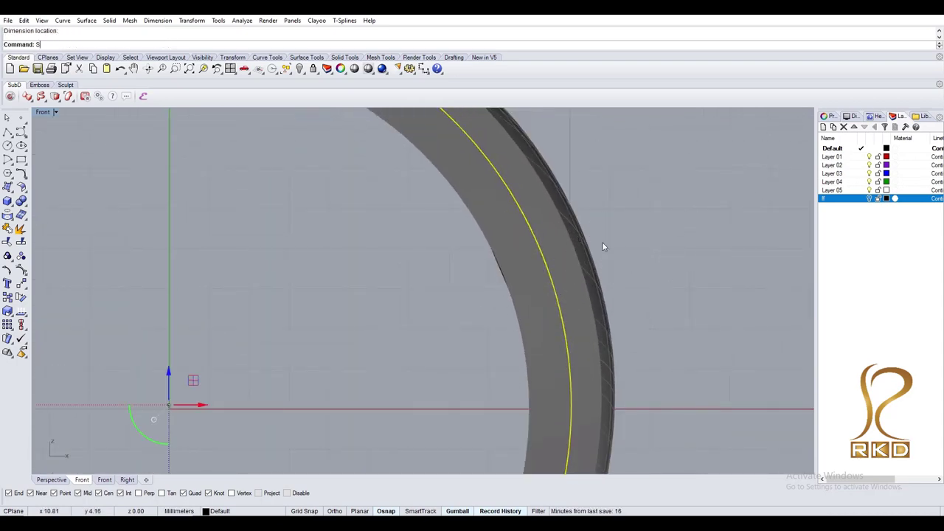
{"action": "scroll", "coordinate": [602, 246], "scroll_direction": "down", "scroll_amount": 5}
{"action": "left_click", "coordinate": [642, 200]}
{"action": "left_click", "coordinate": [575, 329]}
{"action": "scroll", "coordinate": [464, 362], "scroll_direction": "down", "scroll_amount": 1}
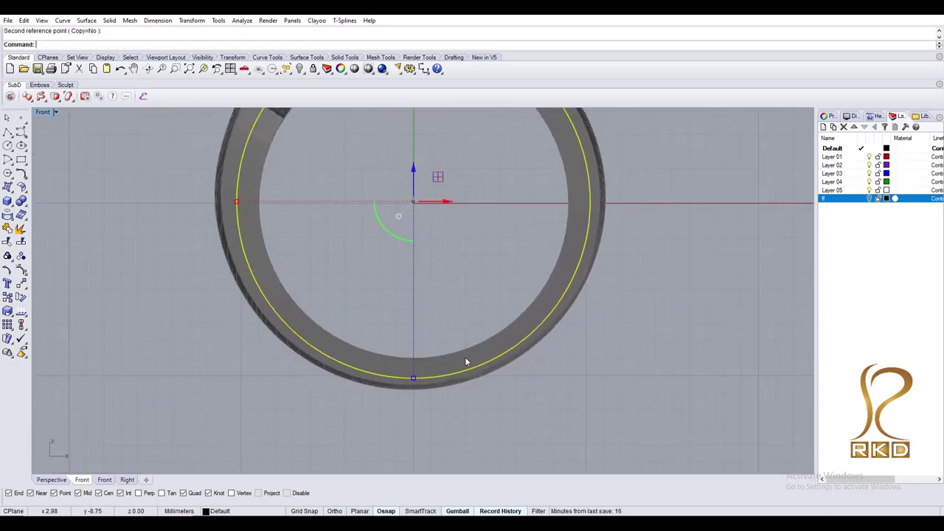
{"action": "scroll", "coordinate": [575, 270], "scroll_direction": "down", "scroll_amount": 2}
- Undo the ring scaling and repeat Scale2D with a new reference point
{"action": "key", "text": "ctrl+z"}
{"action": "scroll", "coordinate": [568, 276], "scroll_direction": "up", "scroll_amount": 4}
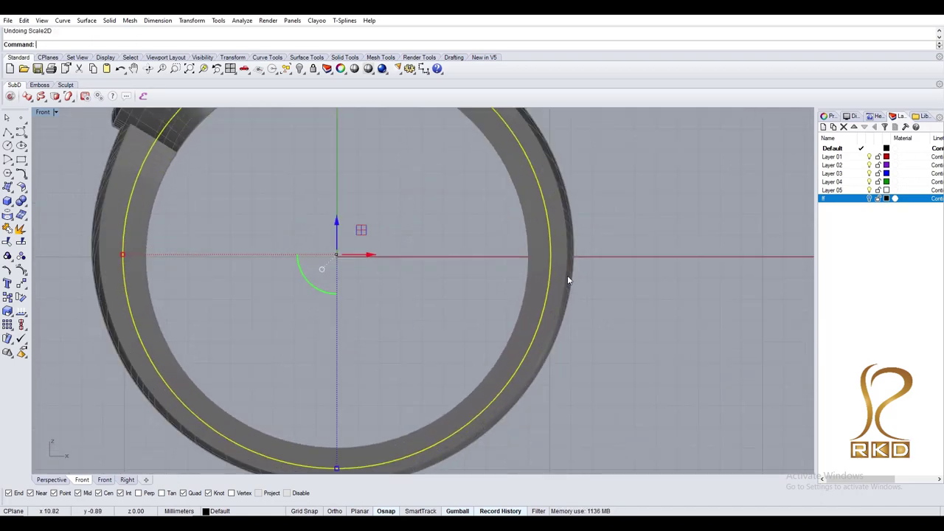
{"action": "scroll", "coordinate": [583, 250], "scroll_direction": "down", "scroll_amount": 2}
{"action": "scroll", "coordinate": [586, 249], "scroll_direction": "up", "scroll_amount": 2}
{"action": "right_click", "coordinate": [609, 244]}
{"action": "scroll", "coordinate": [609, 244], "scroll_direction": "down", "scroll_amount": 3}
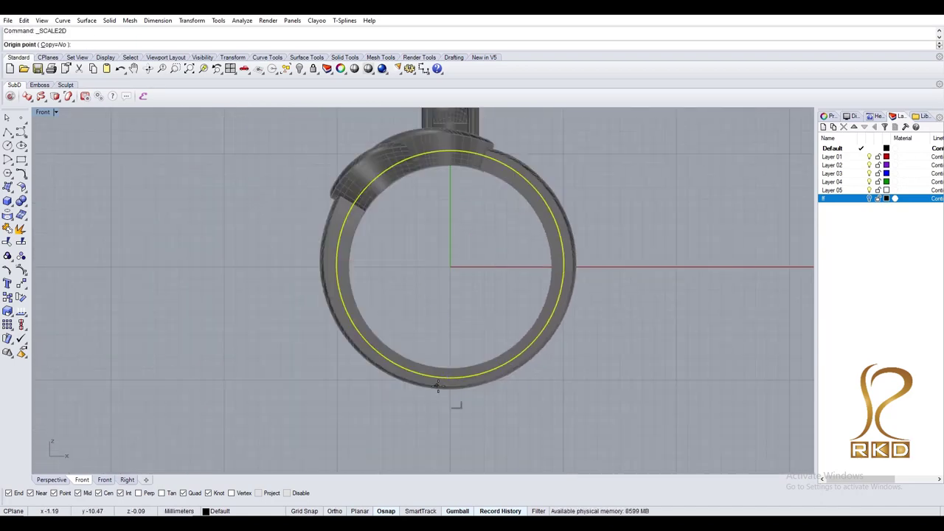
{"action": "scroll", "coordinate": [598, 184], "scroll_direction": "up", "scroll_amount": 2}
{"action": "left_click", "coordinate": [618, 156]}
{"action": "key", "text": "Escape"}
{"action": "scroll", "coordinate": [479, 207], "scroll_direction": "down", "scroll_amount": 2}
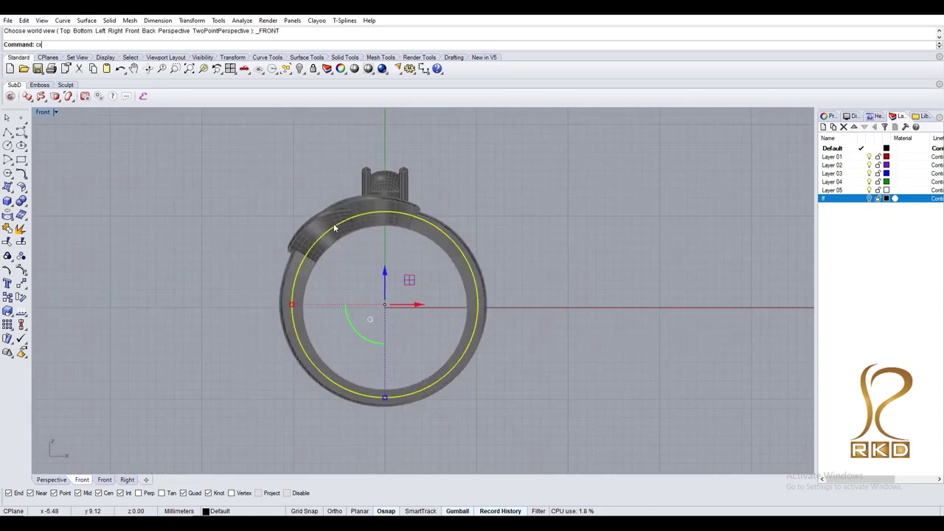
{"action": "scroll", "coordinate": [322, 238], "scroll_direction": "up", "scroll_amount": 3}
- Show the ring's cage points and move the left-side points up and to the left
{"action": "key", "text": "Return"}
{"action": "left_click_drag", "start_coordinate": [215, 133], "coordinate": [349, 280]}
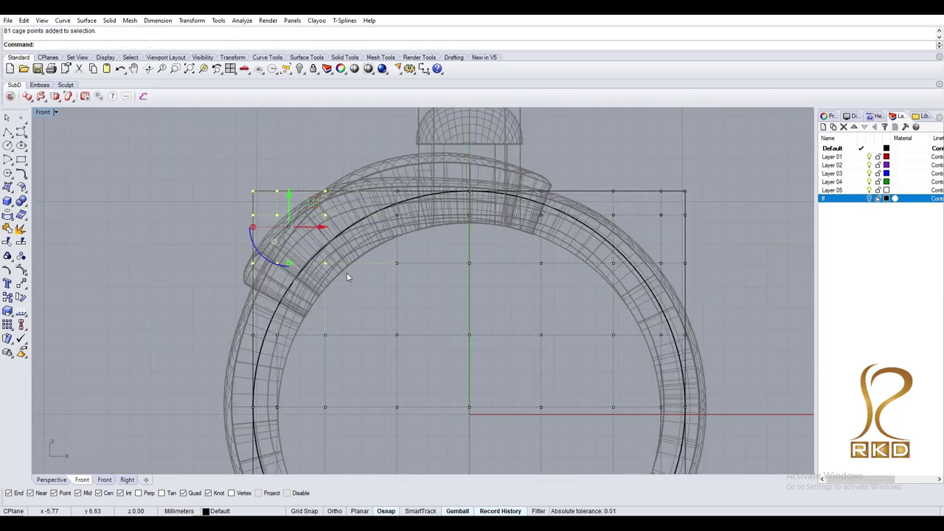
{"action": "type", "text": "m"}
{"action": "key", "text": "Return"}
{"action": "left_click", "coordinate": [394, 314]}
{"action": "left_click", "coordinate": [382, 303]}
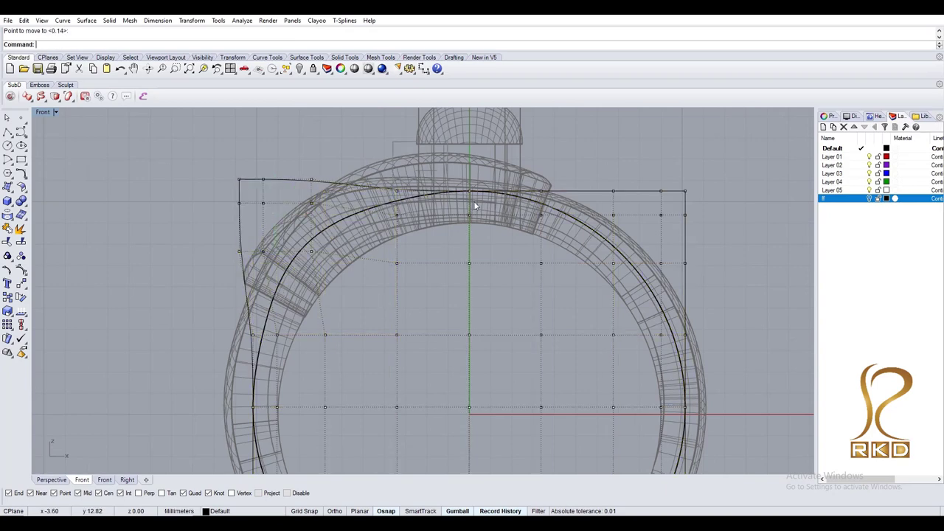
- Add the upper cage points, then delete the control cage and inspect the reshaped ring
{"action": "right_click_drag", "start_coordinate": [475, 207], "coordinate": [402, 227]}
{"action": "left_click", "coordinate": [552, 249]}
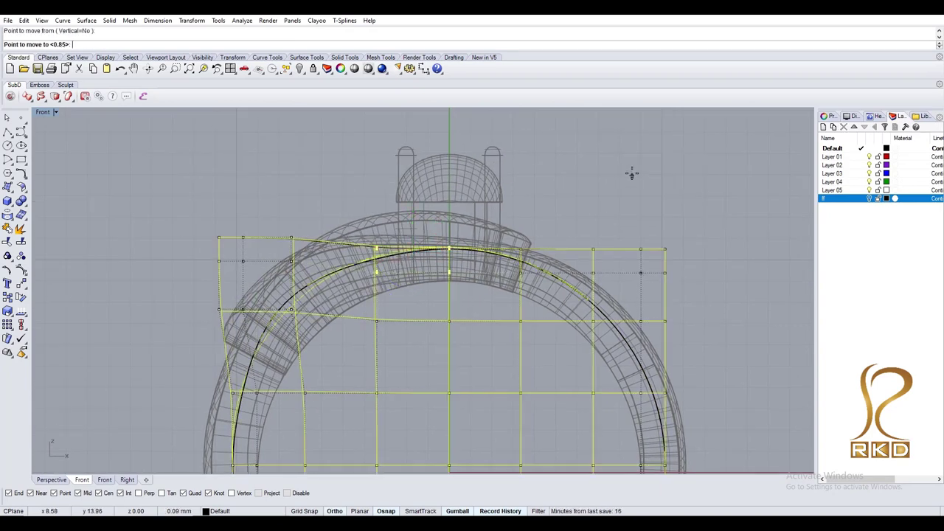
{"action": "scroll", "coordinate": [658, 229], "scroll_direction": "down", "scroll_amount": 2}
{"action": "scroll", "coordinate": [549, 270], "scroll_direction": "down", "scroll_amount": 2}
{"action": "key", "text": "Delete"}
{"action": "key", "text": "ctrl+alt+s"}
{"action": "right_click_drag", "start_coordinate": [550, 269], "coordinate": [539, 177], "text": "ctrl+shift"}
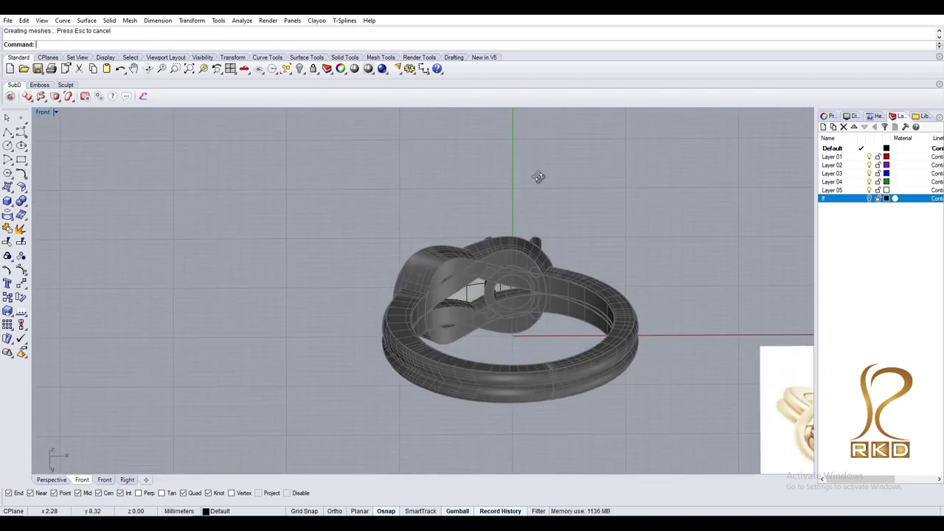
- Bring back the control cage in wireframe and select its right-side cage points
{"action": "left_click", "coordinate": [526, 228]}
{"action": "scroll", "coordinate": [525, 283], "scroll_direction": "up", "scroll_amount": 3}
{"action": "key", "text": "Escape"}
{"action": "type", "text": "CageEdit"}
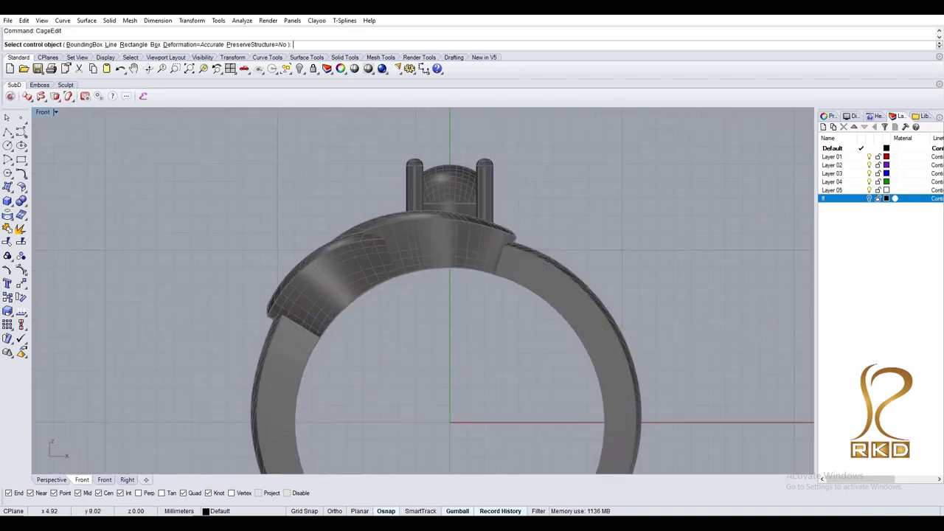
{"action": "key", "text": "ctrl+z"}
{"action": "key", "text": "ctrl+alt+w"}
{"action": "scroll", "coordinate": [554, 315], "scroll_direction": "up", "scroll_amount": 3}
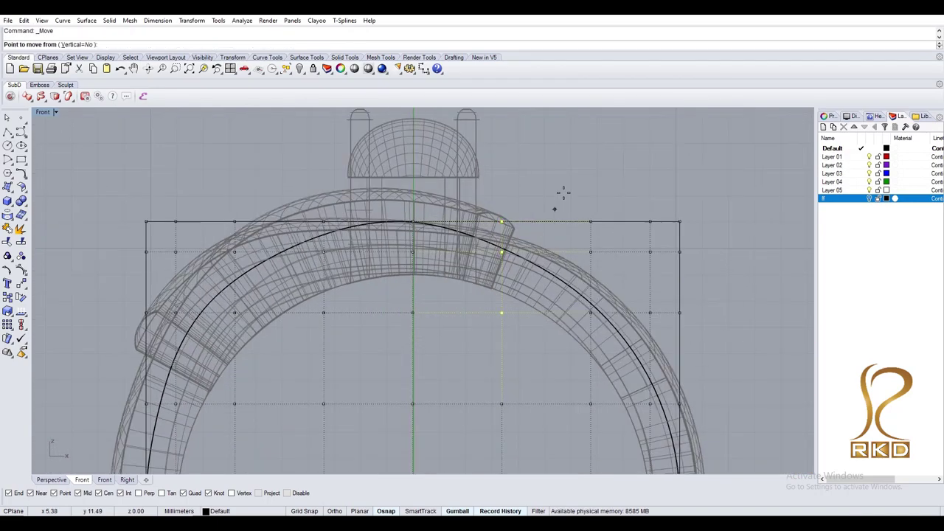
{"action": "left_click_drag", "start_coordinate": [560, 184], "coordinate": [605, 345]}
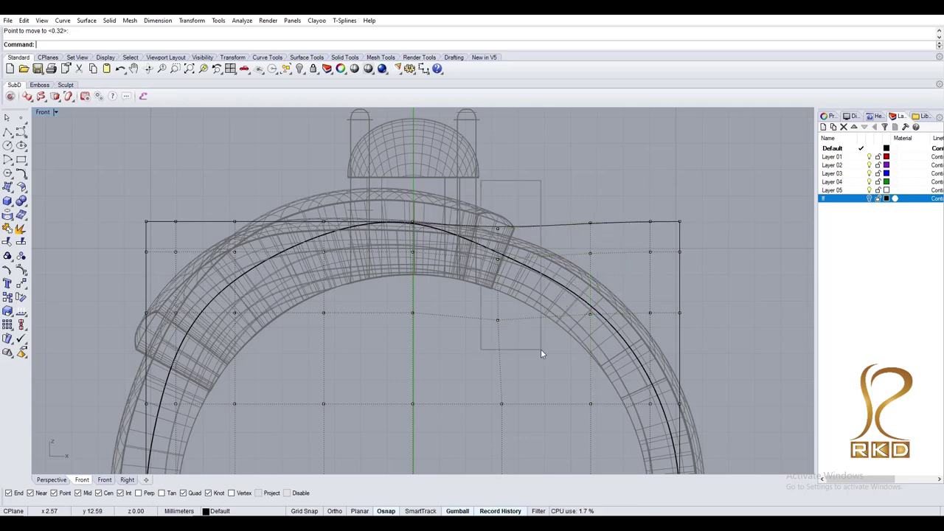
{"action": "left_click_drag", "start_coordinate": [540, 350], "coordinate": [542, 350]}
- Start a thickness dimension at the first point on the band
{"action": "scroll", "coordinate": [560, 177], "scroll_direction": "down", "scroll_amount": 3}
{"action": "scroll", "coordinate": [627, 190], "scroll_direction": "up", "scroll_amount": 3}
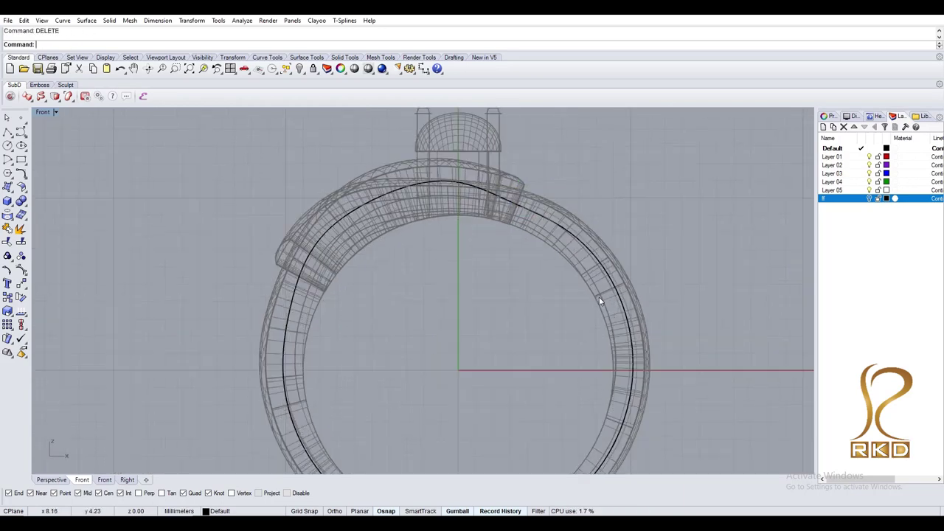
{"action": "left_click", "coordinate": [624, 282]}
{"action": "scroll", "coordinate": [648, 263], "scroll_direction": "up", "scroll_amount": 2}
- Complete the band thickness dimension across the band, measuring 0.98
{"action": "left_click", "coordinate": [642, 270]}
{"action": "scroll", "coordinate": [664, 316], "scroll_direction": "down", "scroll_amount": 3}
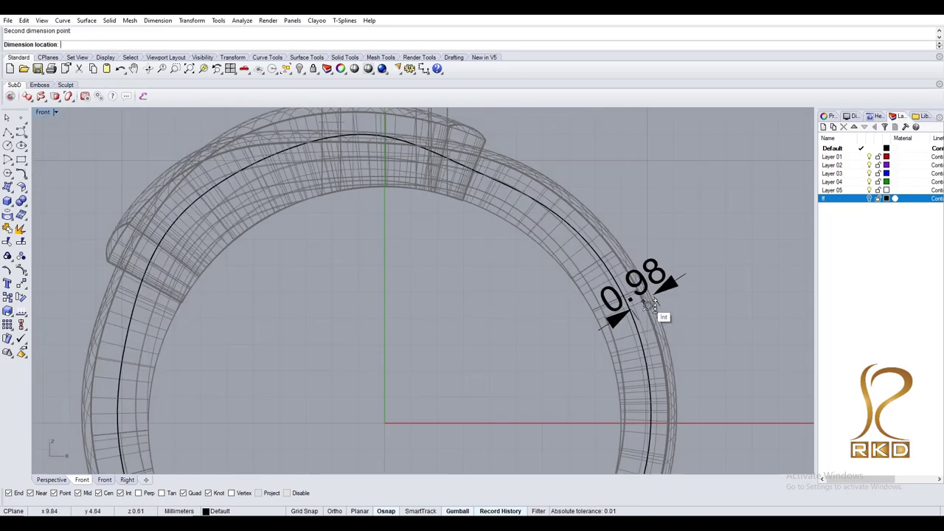
{"action": "scroll", "coordinate": [647, 312], "scroll_direction": "down", "scroll_amount": 3}
{"action": "key", "text": "Escape"}
- Select the ring's band surface and offset it inward
{"action": "left_click", "coordinate": [647, 312]}
{"action": "right_click_drag", "start_coordinate": [566, 348], "coordinate": [524, 335]}
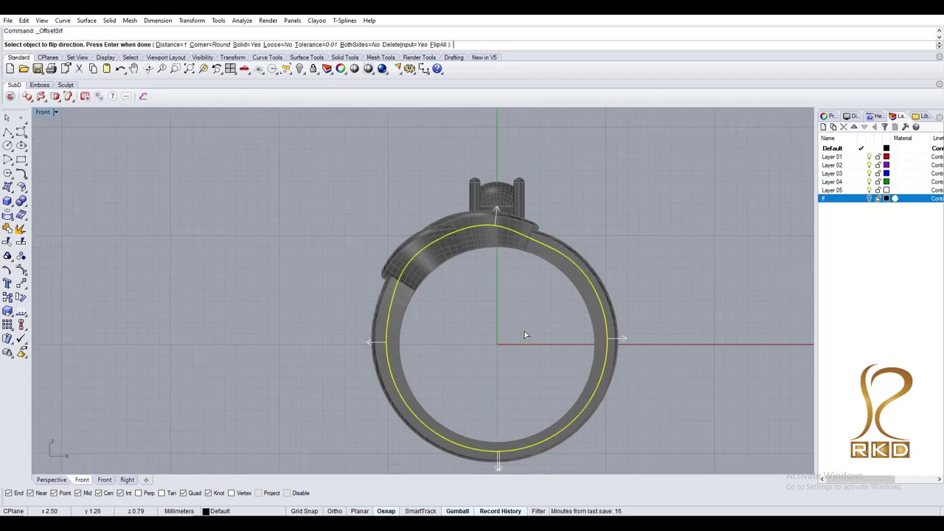
{"action": "key", "text": "Return"}
{"action": "scroll", "coordinate": [526, 343], "scroll_direction": "down", "scroll_amount": 1}
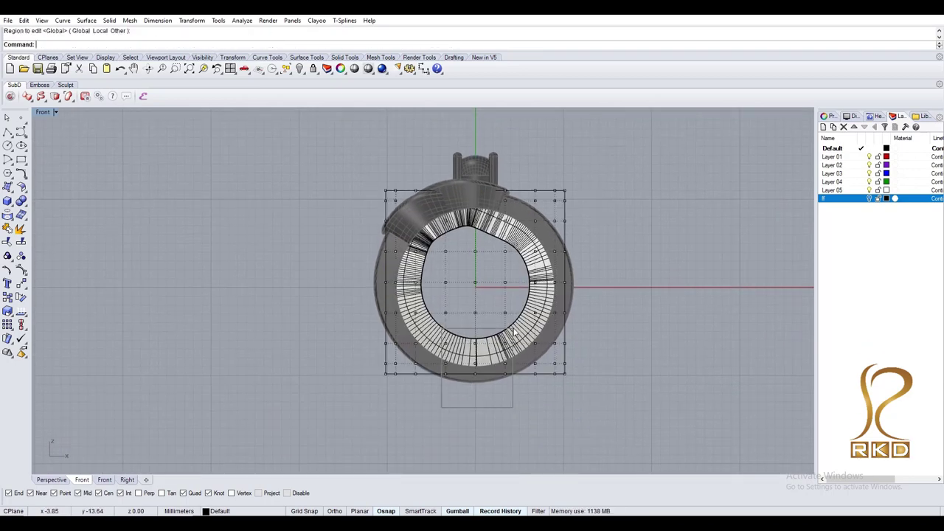
{"action": "scroll", "coordinate": [500, 406], "scroll_direction": "up", "scroll_amount": 3}
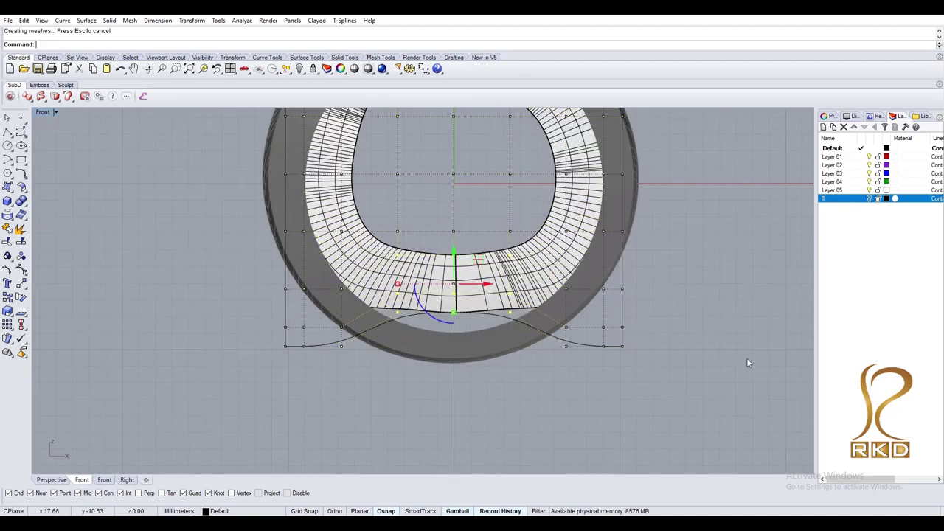
{"action": "type", "text": "D"}
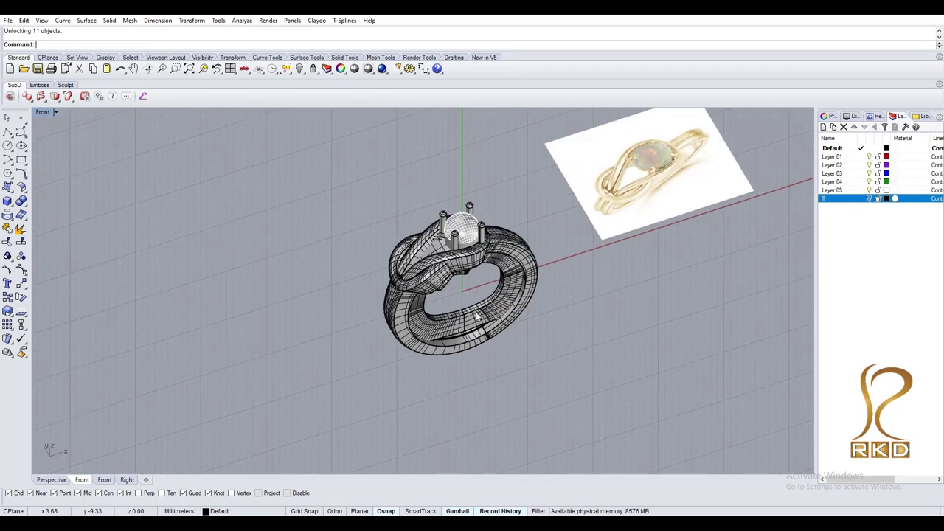
- Create Layer 06 and copy the selected ring parts onto it
{"action": "left_click", "coordinate": [438, 301], "text": "ctrl"}
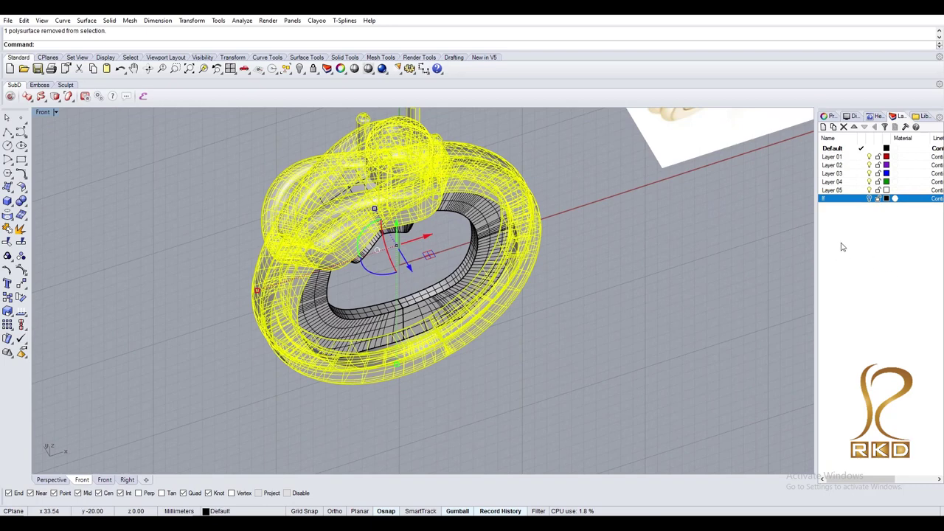
{"action": "right_click", "coordinate": [848, 213]}
{"action": "left_click", "coordinate": [856, 220]}
{"action": "right_click", "coordinate": [829, 208]}
{"action": "left_click", "coordinate": [875, 393]}
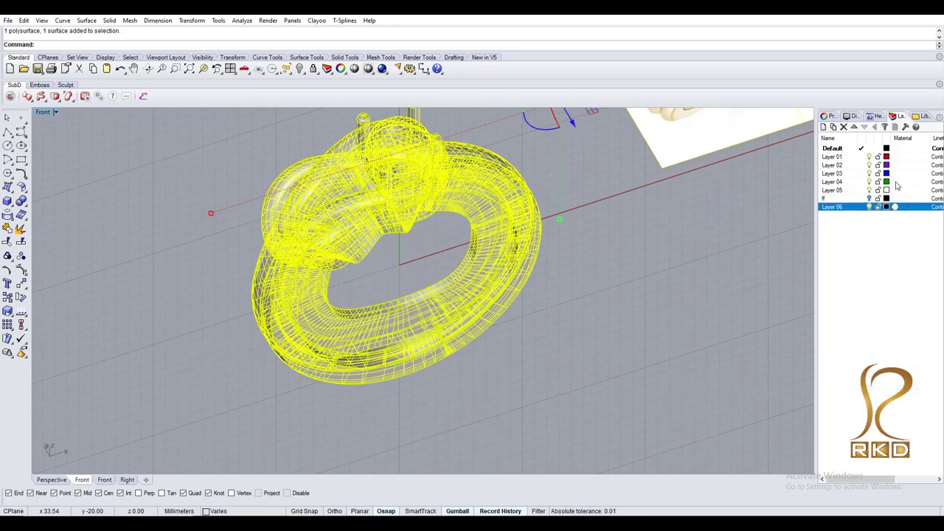
- Lock the reference picture and Boolean-subtract the inner piece from the ring band
{"action": "left_click", "coordinate": [672, 196]}
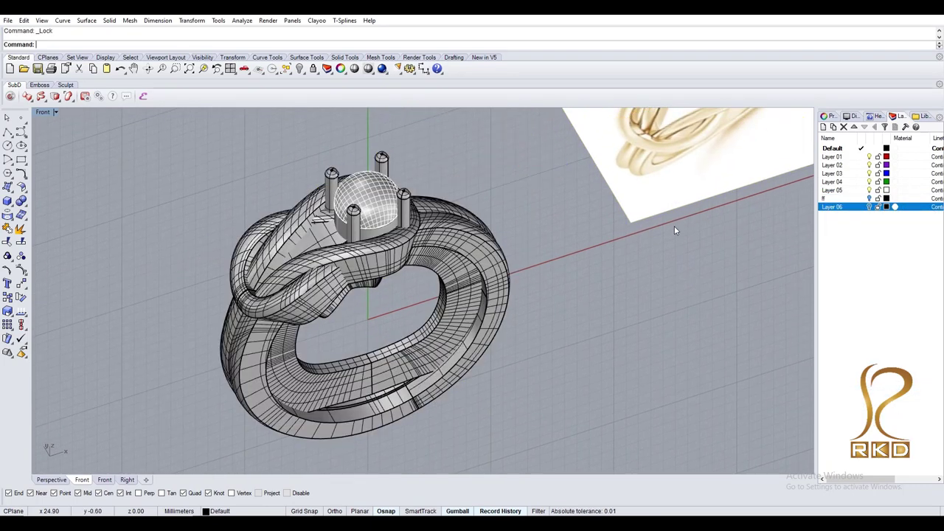
{"action": "left_click", "coordinate": [420, 376]}
{"action": "left_click", "coordinate": [412, 357]}
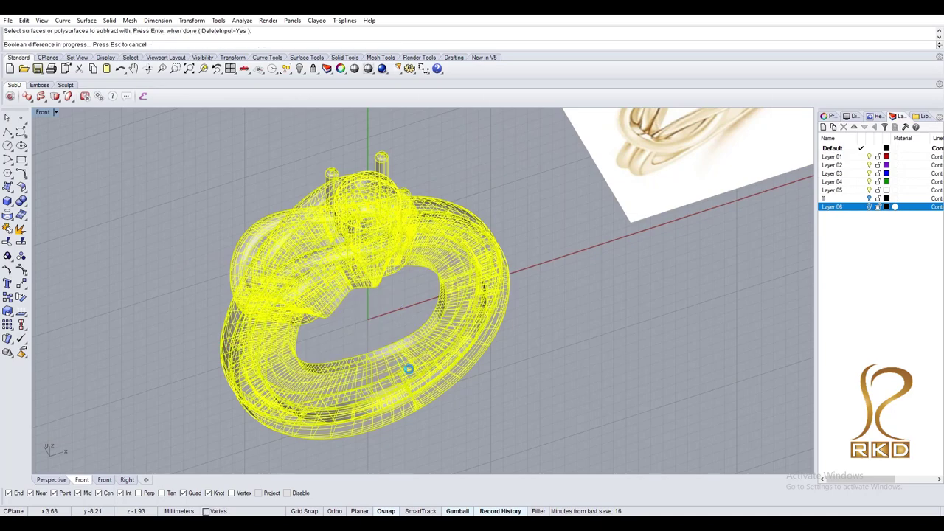
{"action": "key", "text": "Return"}
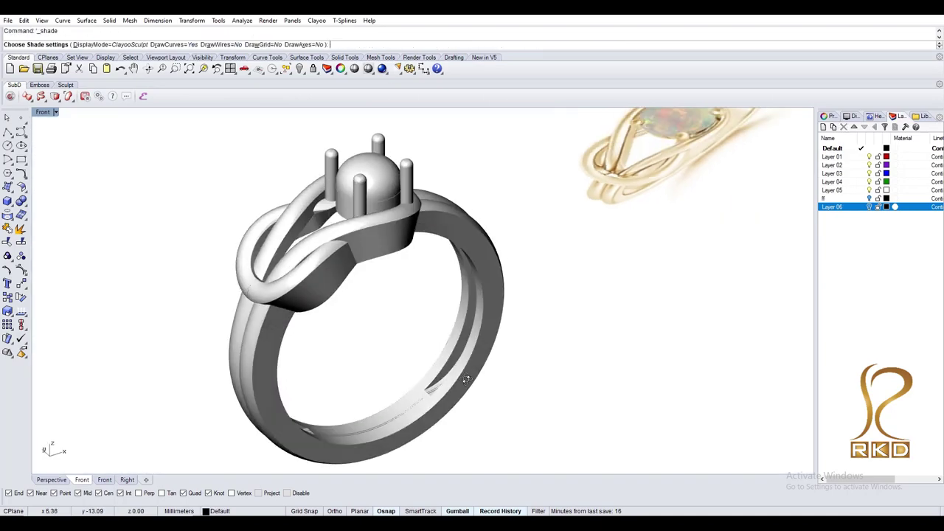
{"action": "mouse_move", "coordinate": [414, 354]}
{"action": "right_mouse_down"}
{"action": "mouse_move", "coordinate": [415, 188]}
{"action": "mouse_move", "coordinate": [350, 269]}
{"action": "mouse_move", "coordinate": [341, 348]}
{"action": "right_mouse_up"}
- Make the Default layer current and set its colour to gold
{"action": "key", "text": "ctrl+shift+e"}
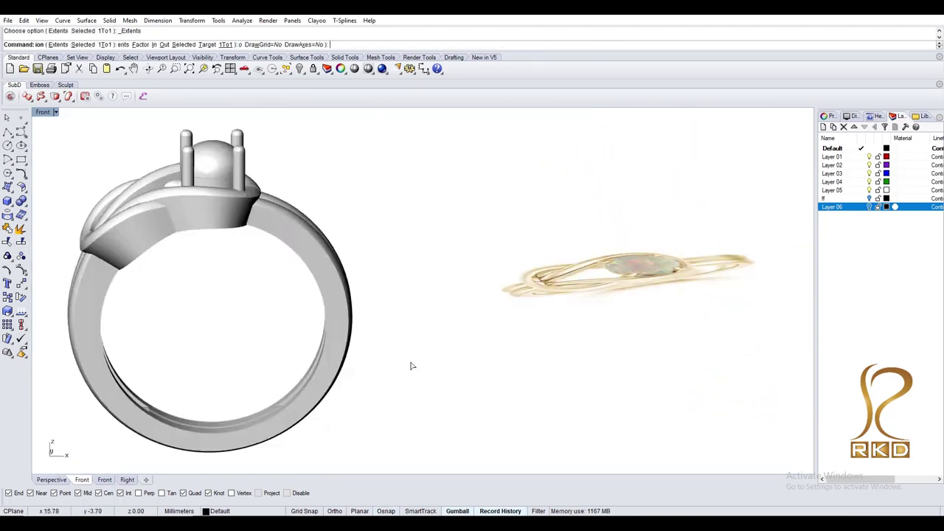
{"action": "right_click_drag", "start_coordinate": [413, 364], "coordinate": [348, 385]}
{"action": "key", "text": "ctrl+F1"}
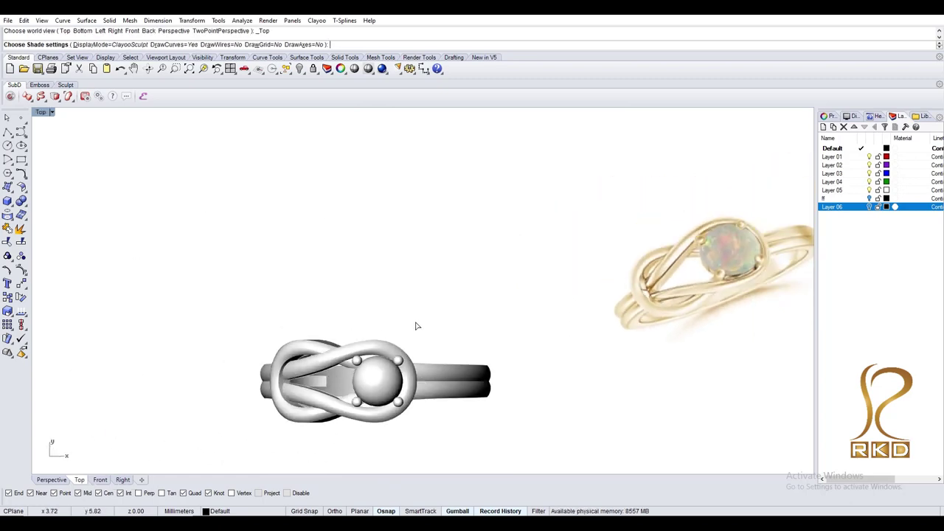
{"action": "key", "text": "Escape"}
{"action": "left_click", "coordinate": [886, 148]}
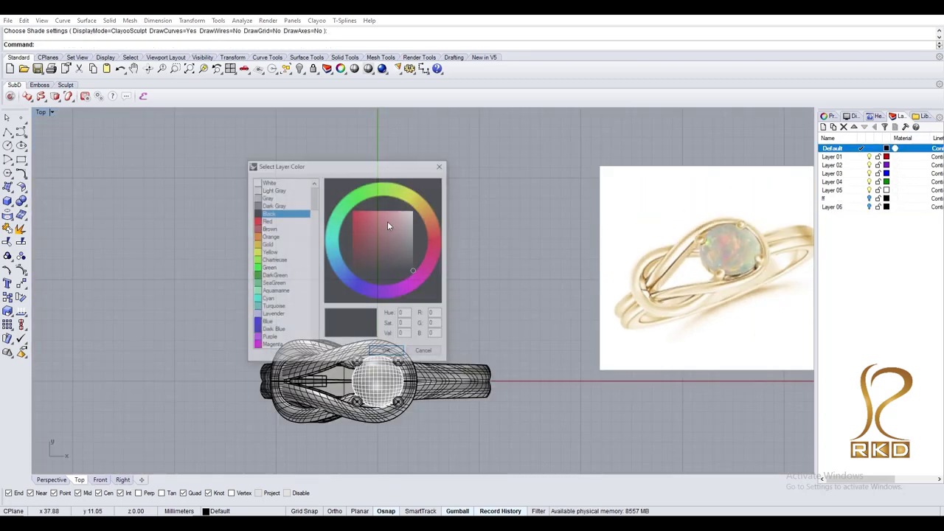
{"action": "left_click", "coordinate": [285, 240]}
{"action": "left_click", "coordinate": [378, 351]}
- Shade the gold ring and orbit to view it from an angle
{"action": "right_click", "coordinate": [415, 307]}
{"action": "right_click_drag", "start_coordinate": [415, 307], "coordinate": [452, 316]}
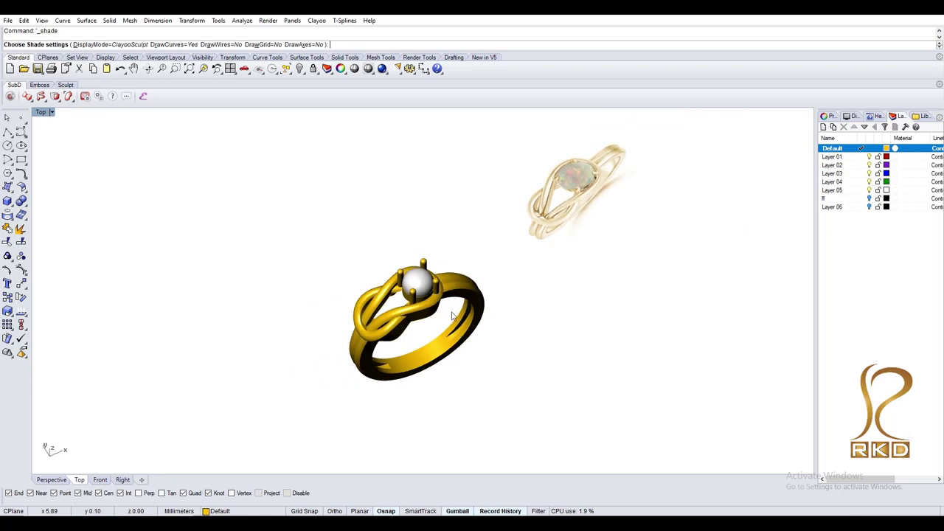
{"action": "key", "text": "Escape"}
{"action": "type", "text": "Sav"}
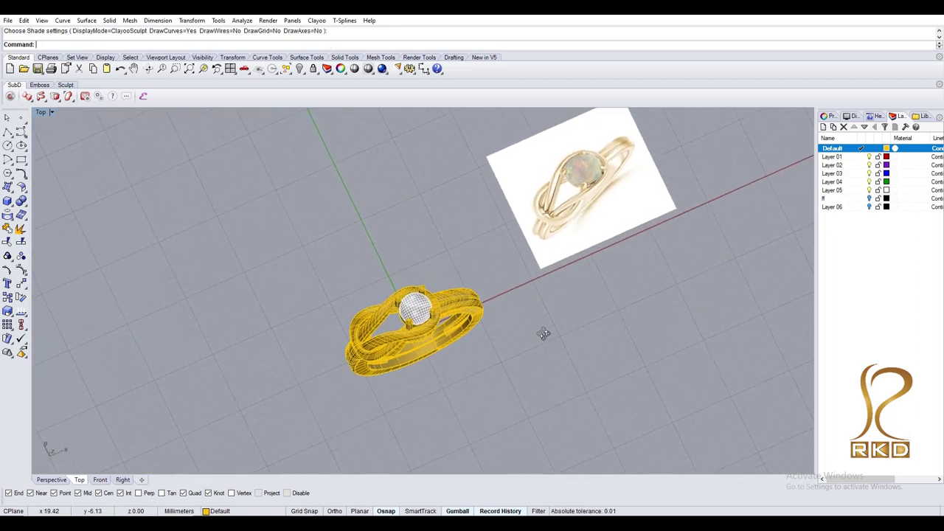
{"action": "right_click_drag", "start_coordinate": [544, 331], "coordinate": [517, 301]}
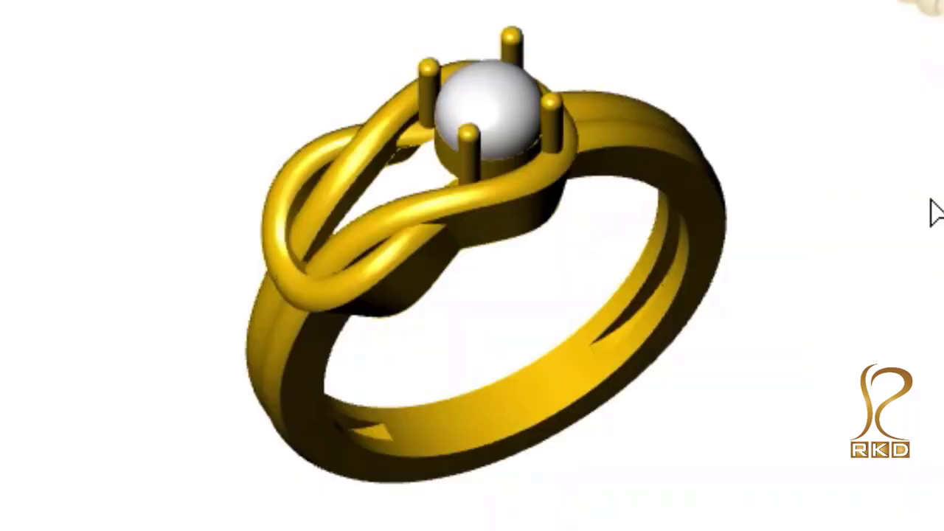